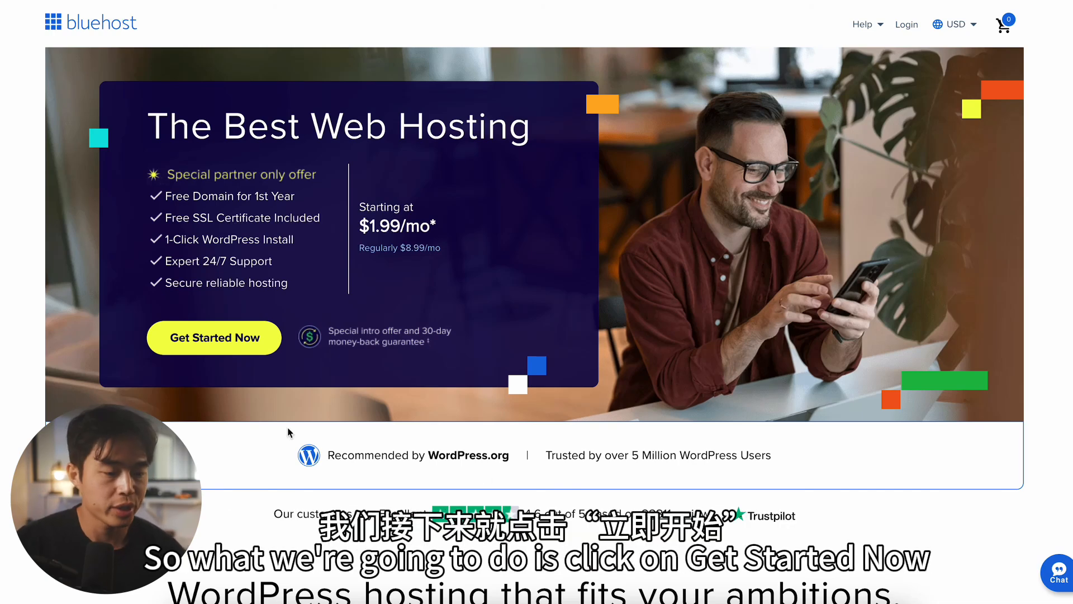
Step: Start the web hosting sign-up and choose the Starter plan at $2.99/mo
{"action": "left_click", "coordinate": [238, 338]}
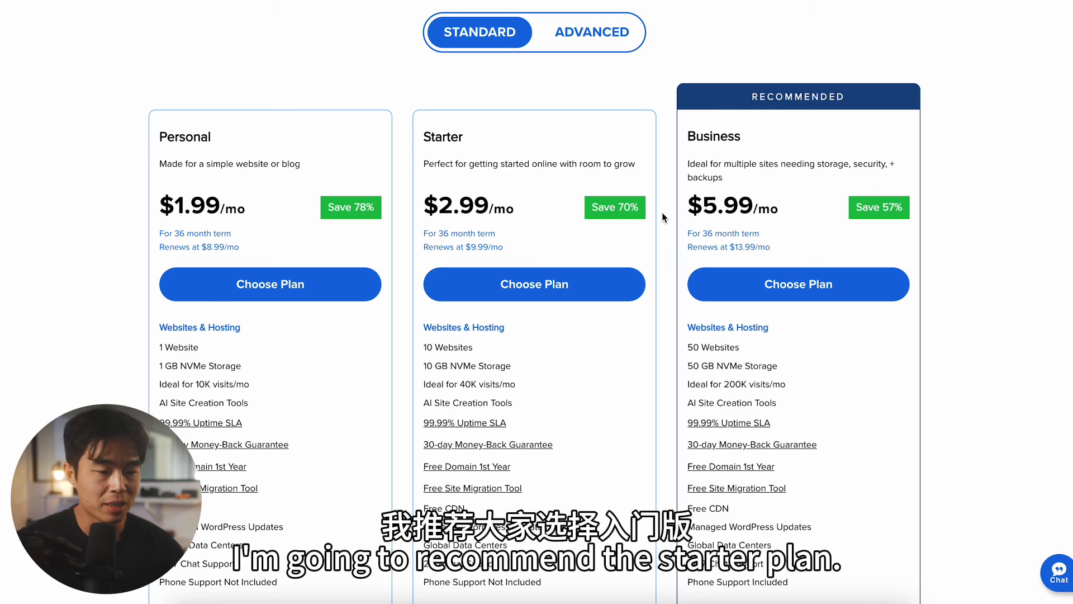
{"action": "scroll", "coordinate": [532, 204], "scroll_direction": "down", "scroll_amount": 1}
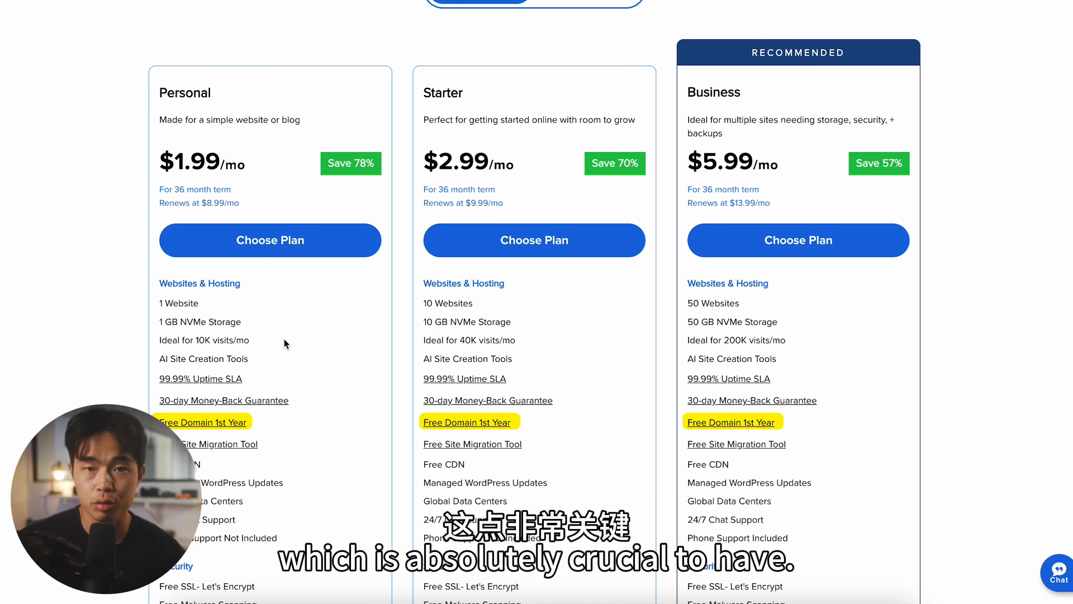
{"action": "scroll", "coordinate": [381, 444], "scroll_direction": "down", "scroll_amount": 1}
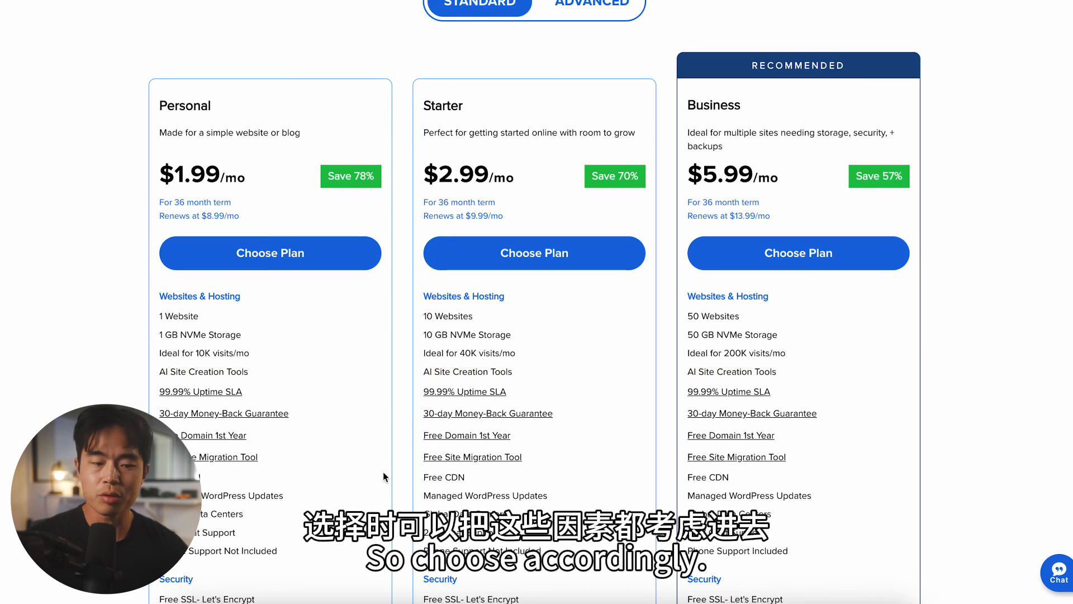
{"action": "scroll", "coordinate": [383, 471], "scroll_direction": "down", "scroll_amount": 1}
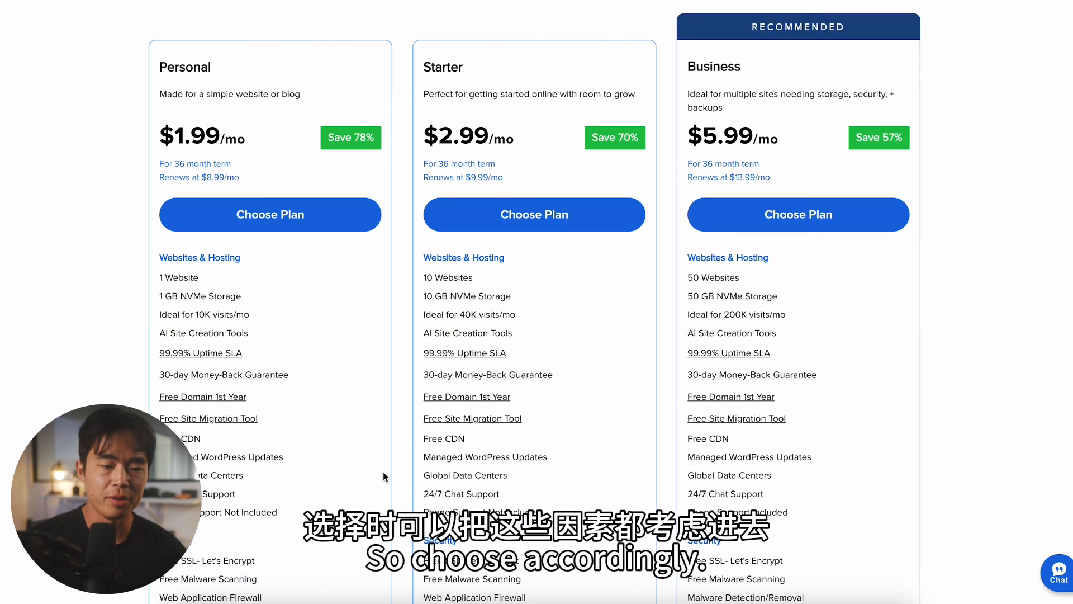
{"action": "left_click", "coordinate": [550, 220]}
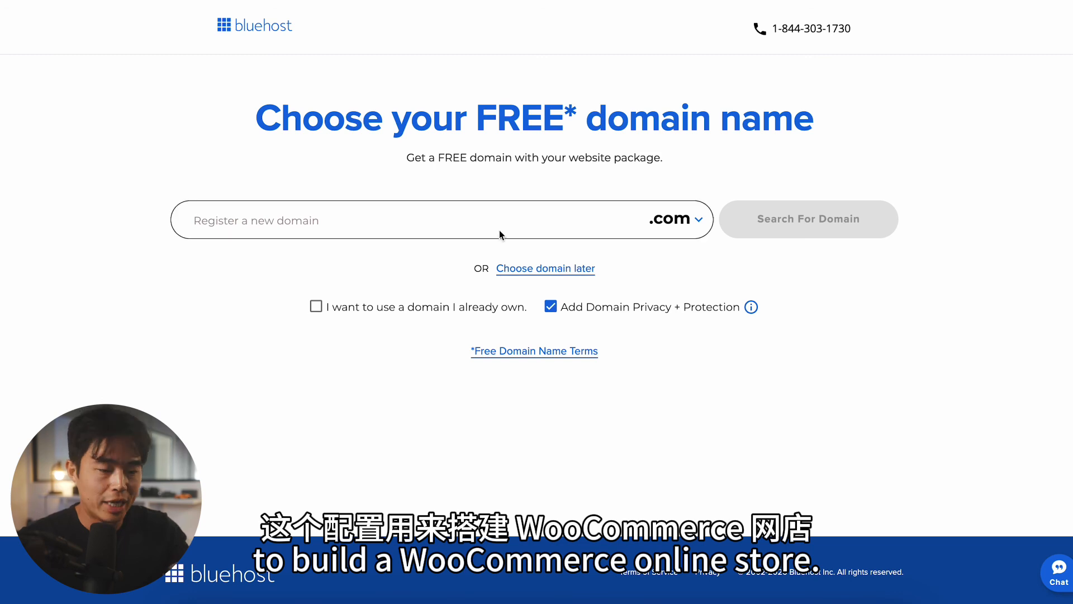
Step: Search for charliesellsclothes.com as the free domain to register with the hosting package
{"action": "left_click", "coordinate": [418, 224]}
{"action": "type", "text": "charliesellsclothes"}
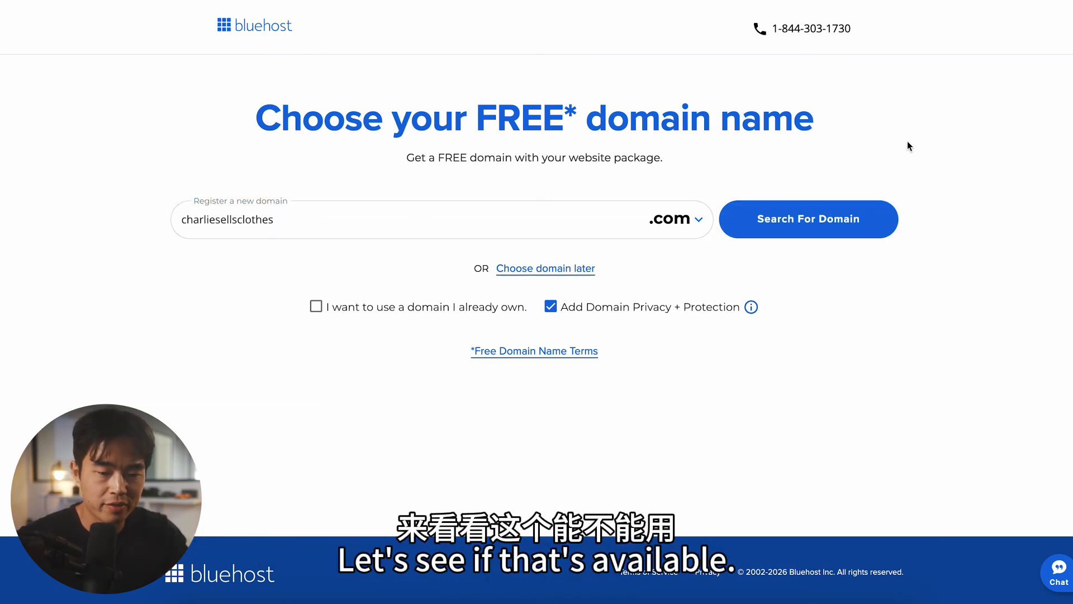
{"action": "left_click", "coordinate": [802, 219]}
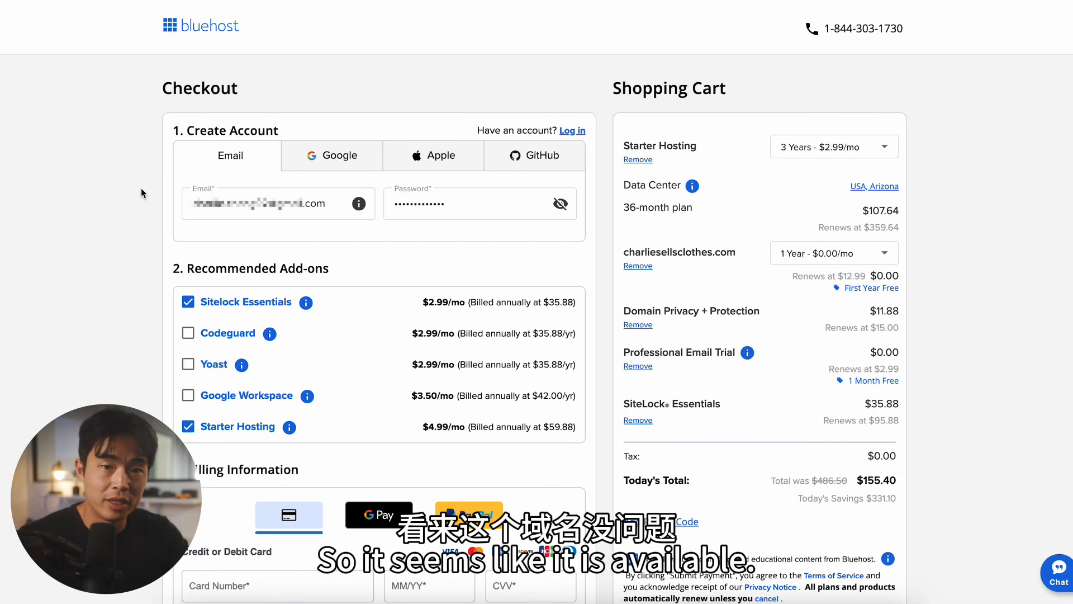
Step: Enter the e-mail address and password for the new hosting account
{"action": "left_click", "coordinate": [265, 199]}
{"action": "left_click", "coordinate": [474, 207]}
{"action": "left_click", "coordinate": [514, 229]}
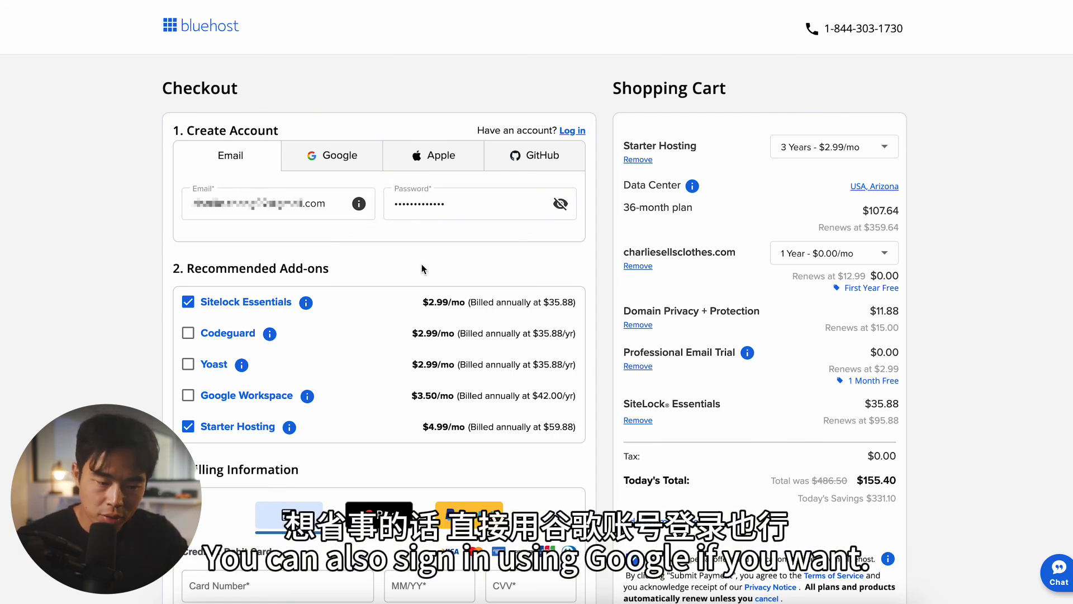
Step: Drop the Sitelock Essentials add-on and set the Starter Hosting term to 1 year at $4.99/mo
{"action": "scroll", "coordinate": [421, 264], "scroll_direction": "down", "scroll_amount": 1}
{"action": "left_click", "coordinate": [188, 258]}
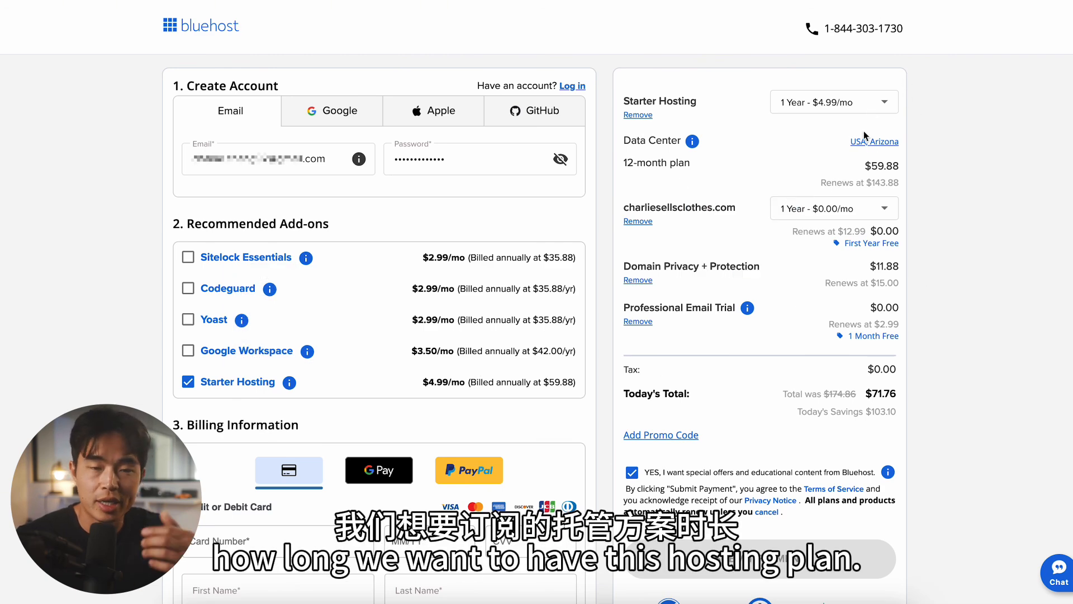
{"action": "left_click", "coordinate": [843, 107]}
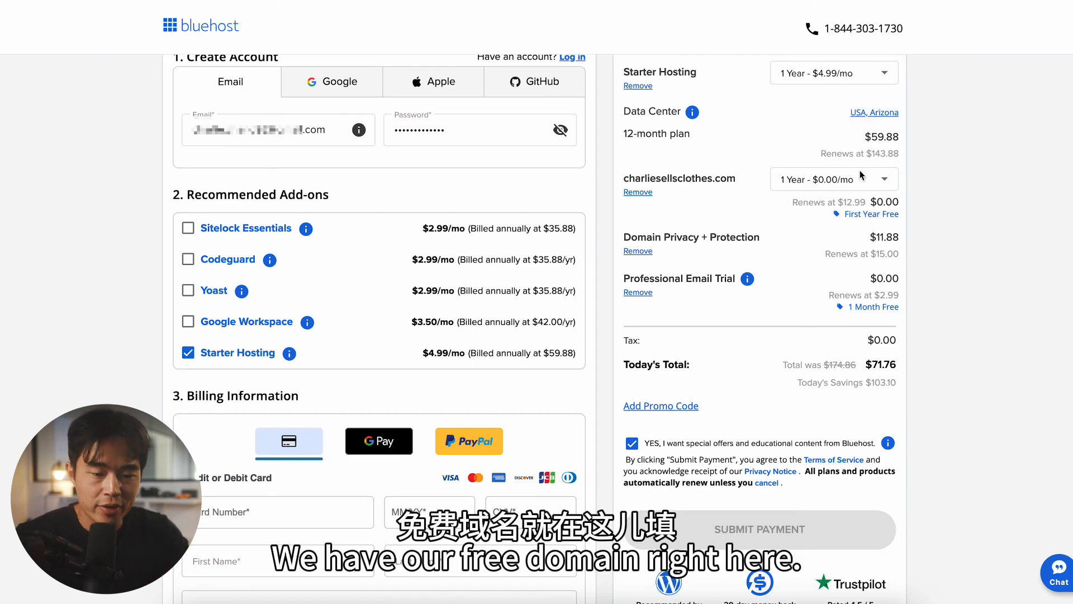
Step: Remove Domain Privacy + Protection from the cart and opt out of special offers and educational content
{"action": "scroll", "coordinate": [916, 227], "scroll_direction": "down", "scroll_amount": 1}
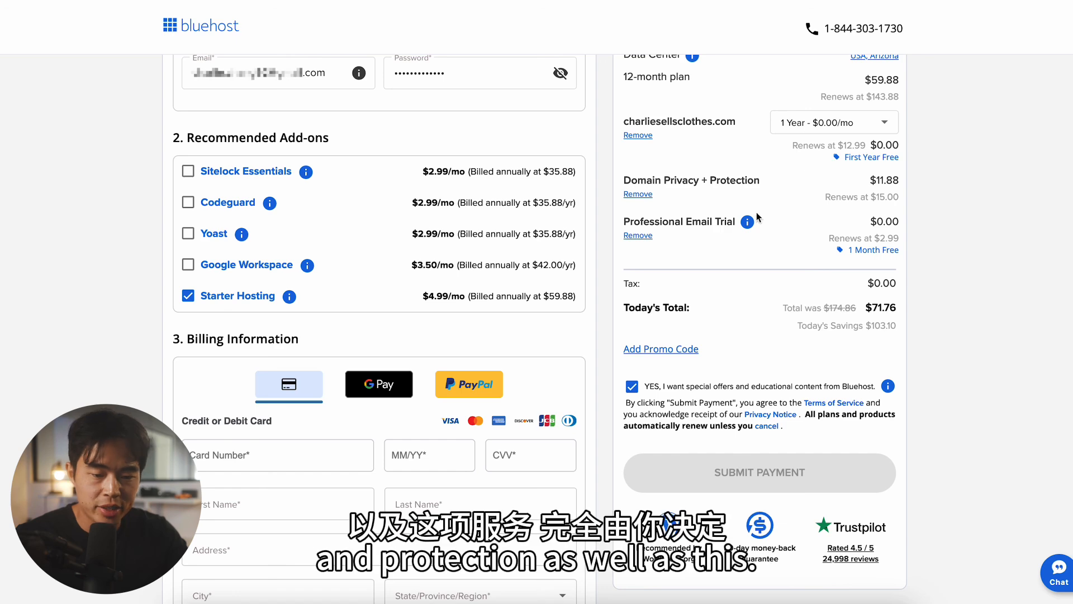
{"action": "left_click", "coordinate": [638, 194]}
{"action": "left_click", "coordinate": [598, 389]}
{"action": "left_click", "coordinate": [632, 359]}
Step: Fill in the credit card details and billing information, and submit the payment
{"action": "scroll", "coordinate": [559, 358], "scroll_direction": "down", "scroll_amount": 2}
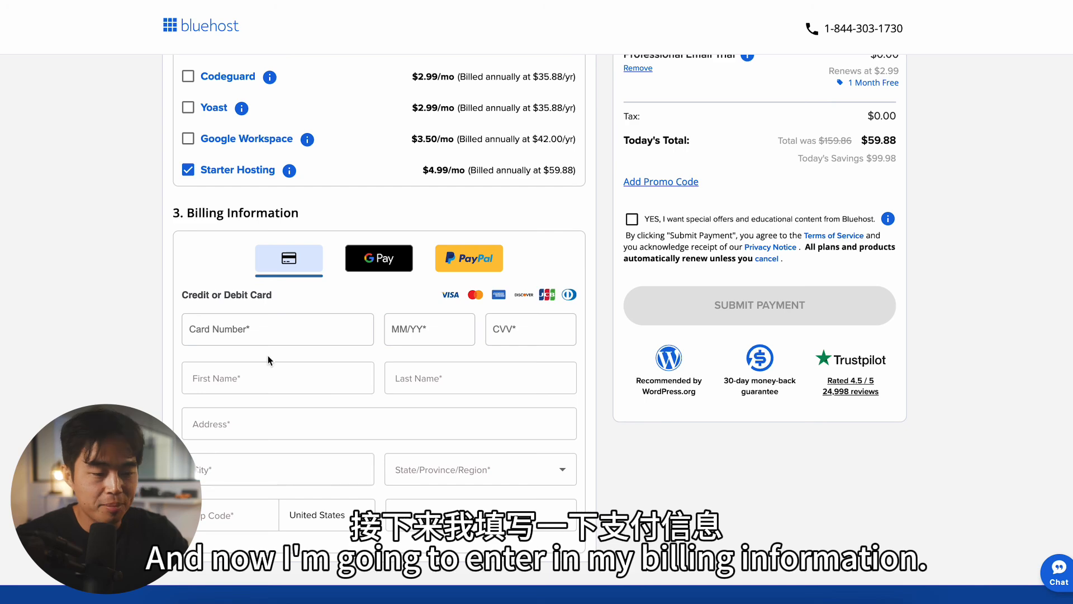
{"action": "scroll", "coordinate": [269, 360], "scroll_direction": "down", "scroll_amount": 1}
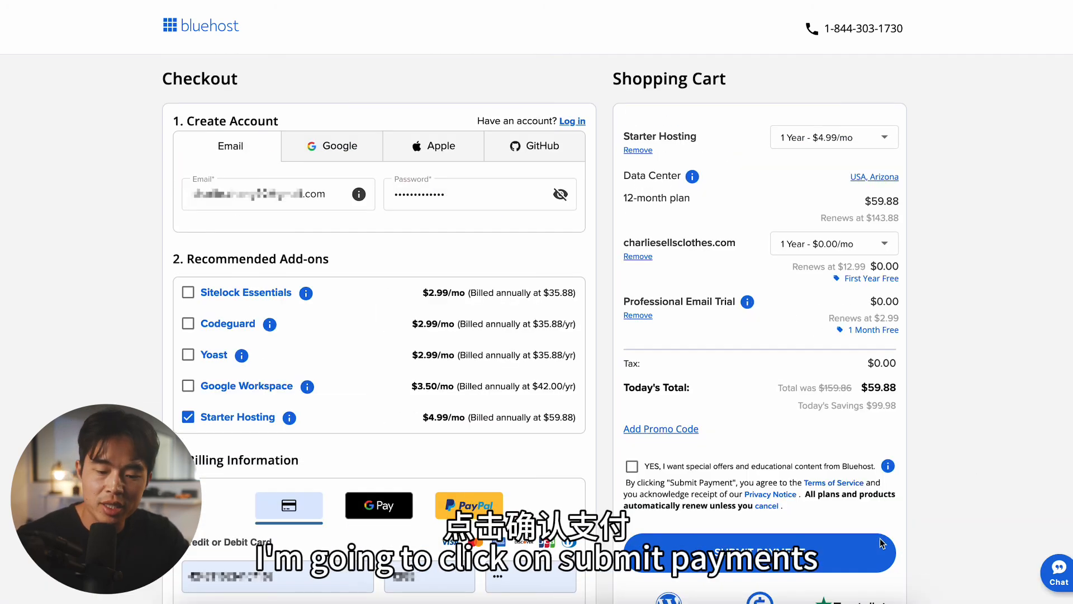
{"action": "left_click", "coordinate": [880, 539]}
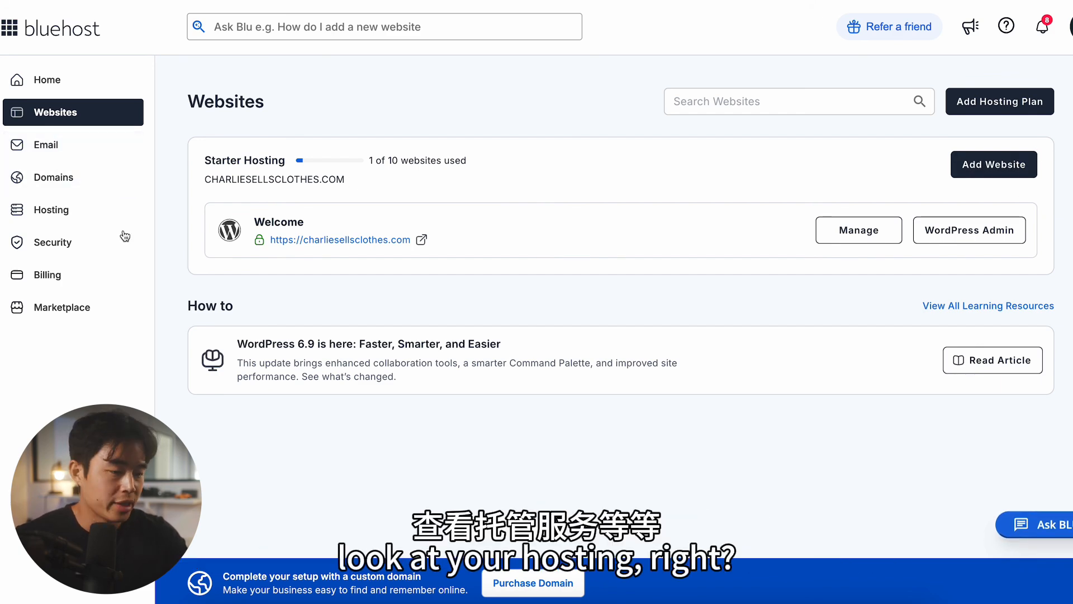
Step: Open the WordPress admin of charliesellsclothes.com and start building the site with the AI Site Creator
{"action": "left_click", "coordinate": [79, 211]}
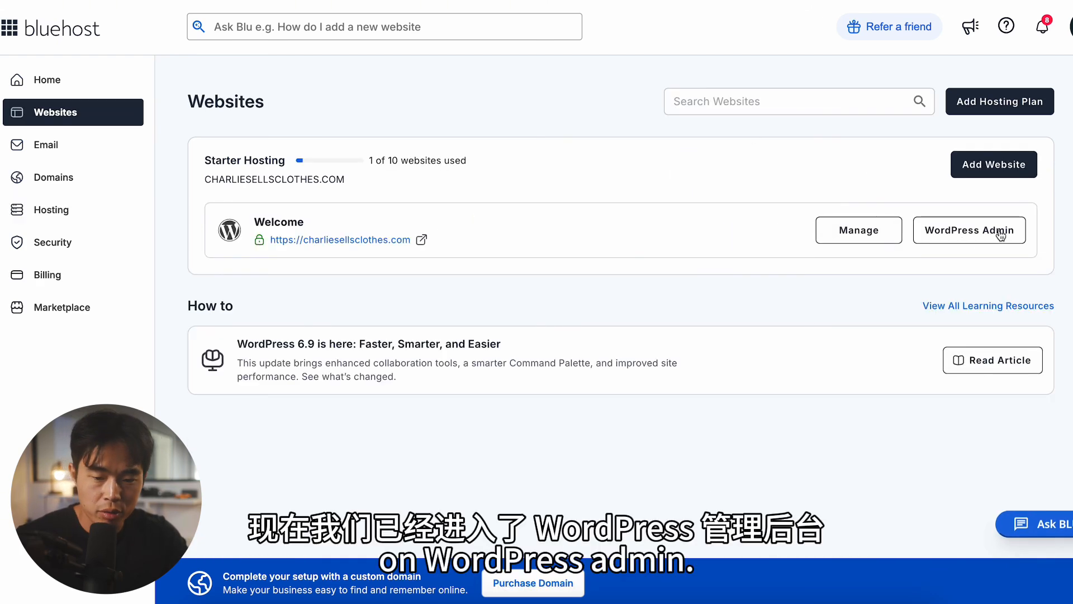
{"action": "left_click", "coordinate": [971, 235]}
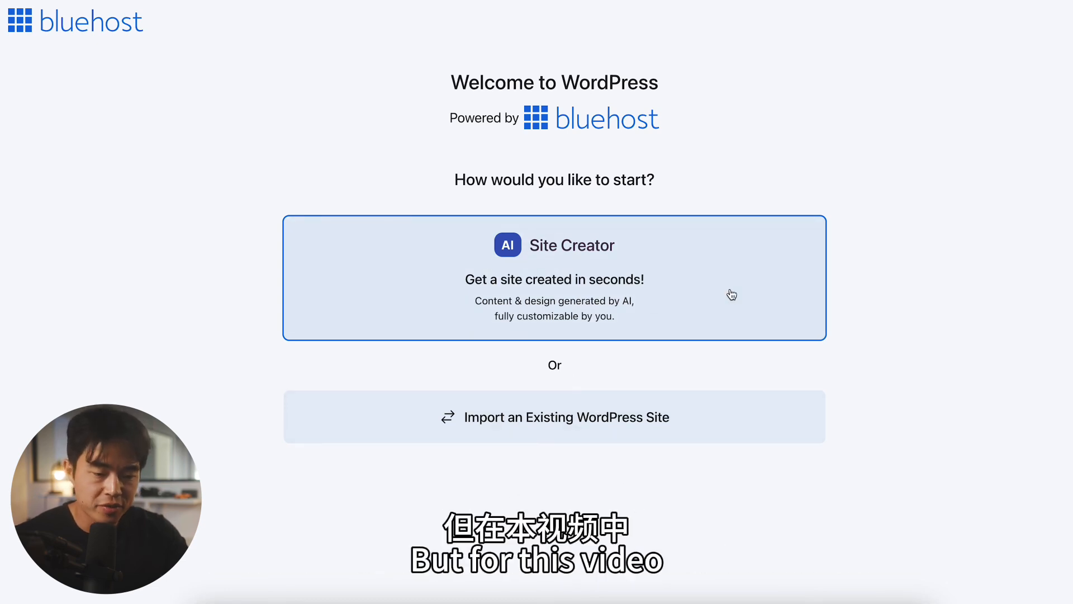
{"action": "left_click", "coordinate": [561, 288]}
Step: Title the site Charlie Sells Clothes, set its type to Online Store, and describe it as a minimalist athleisure workout clothing store for men and women
{"action": "type", "text": "Char"}
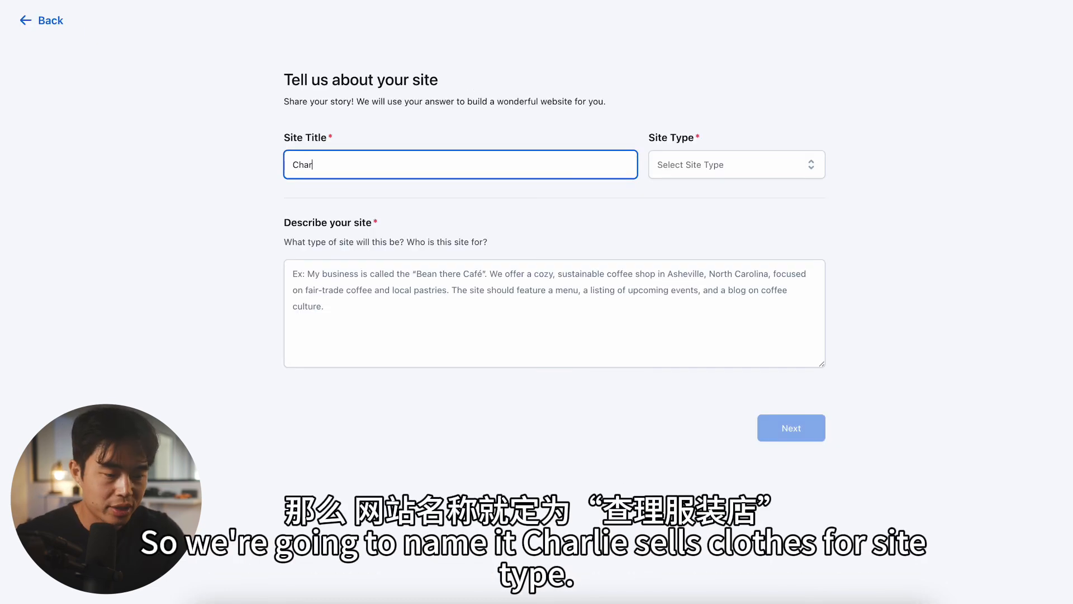
{"action": "type", "text": "lie Sells Clothes"}
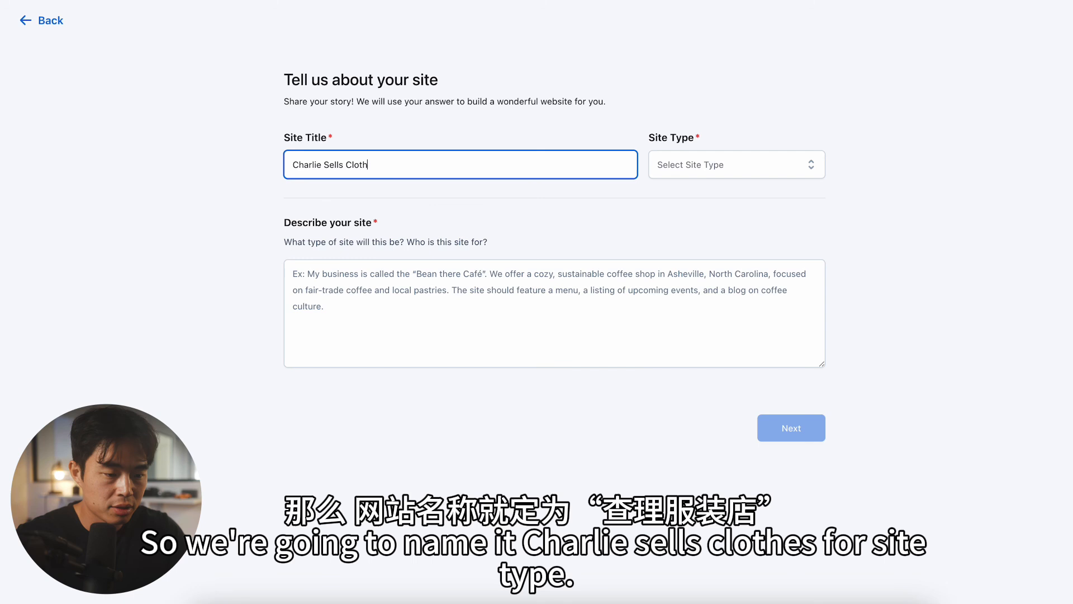
{"action": "left_click", "coordinate": [770, 168]}
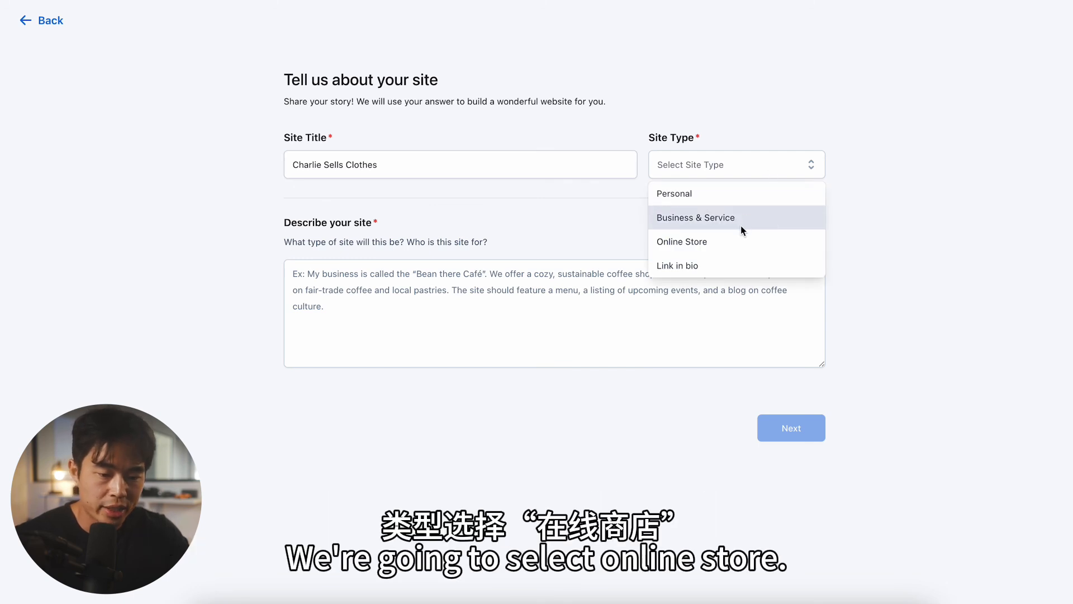
{"action": "left_click", "coordinate": [720, 242]}
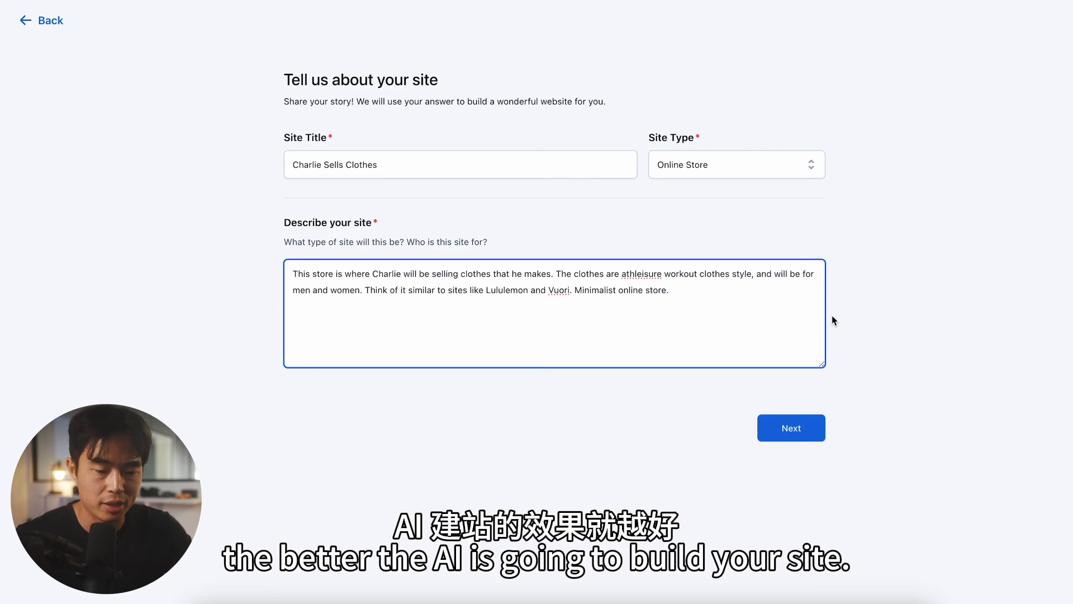
{"action": "left_click", "coordinate": [797, 436]}
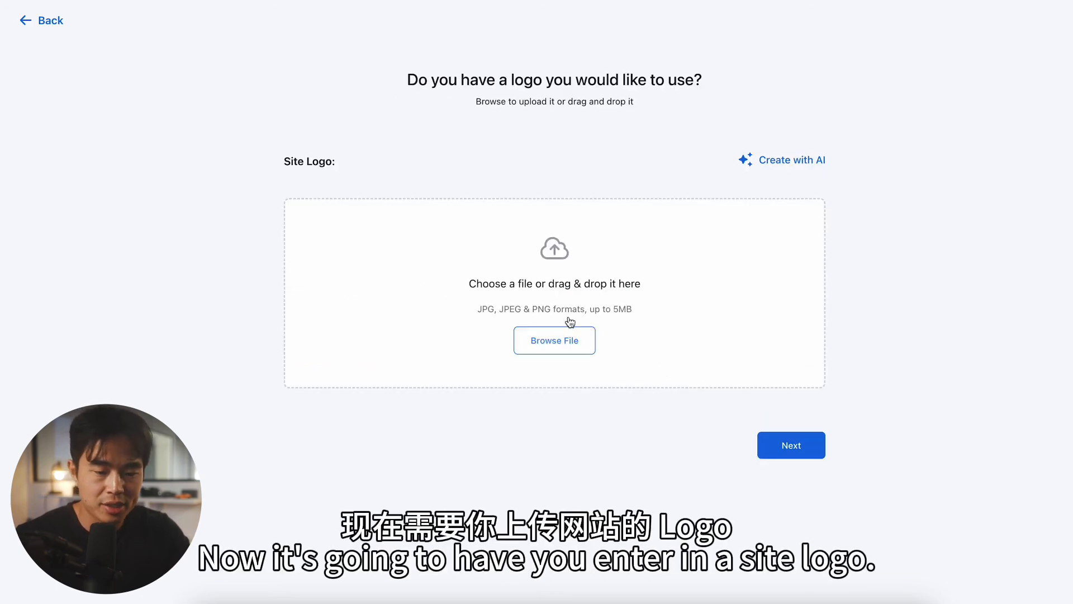
Step: Generate logos with AI and use the text-only navy and red Charlie Sells Clothes design as the site logo
{"action": "left_click", "coordinate": [801, 162]}
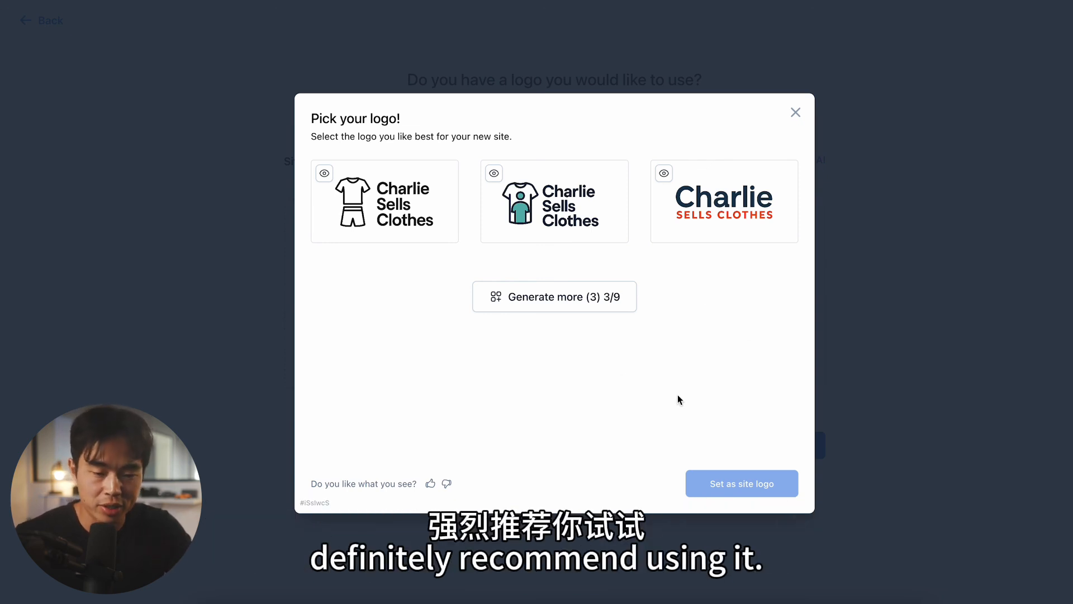
{"action": "left_click", "coordinate": [756, 216]}
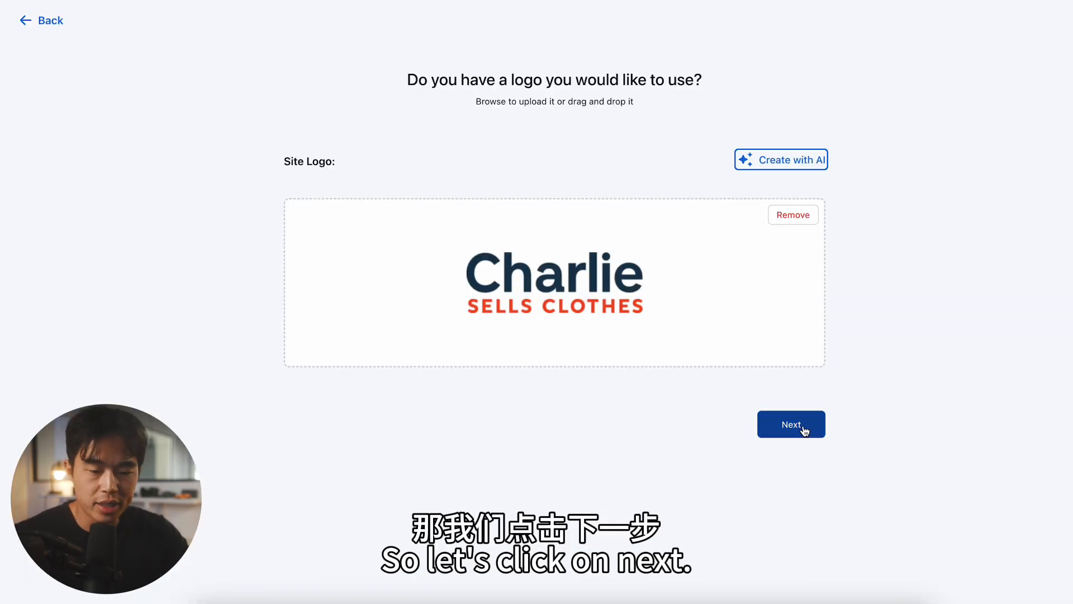
{"action": "left_click", "coordinate": [800, 426]}
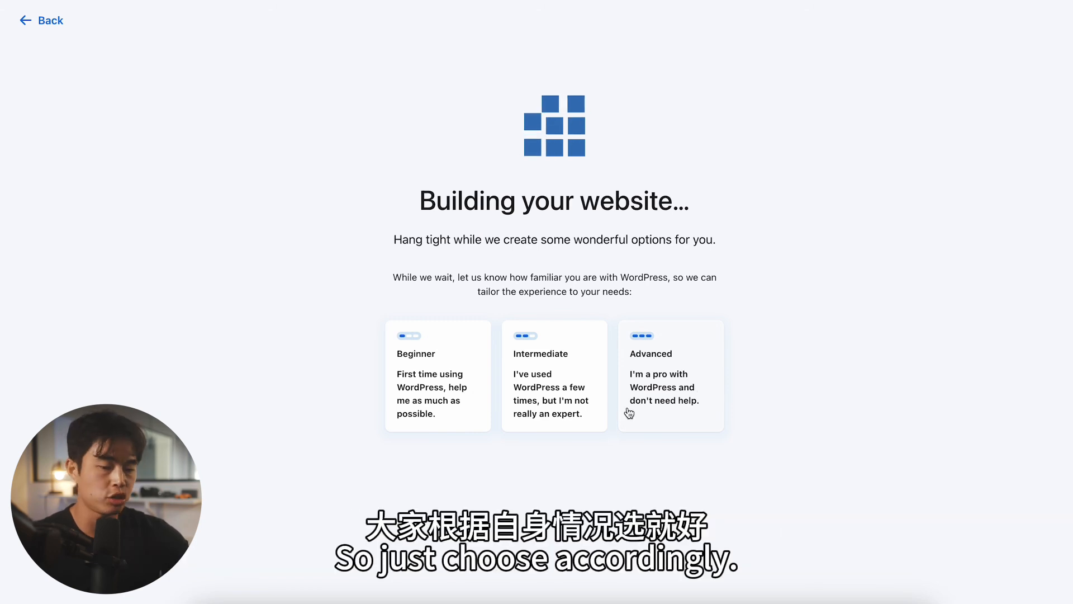
Step: Set the WordPress experience level to Intermediate and preview the first generated website design
{"action": "left_click", "coordinate": [522, 386]}
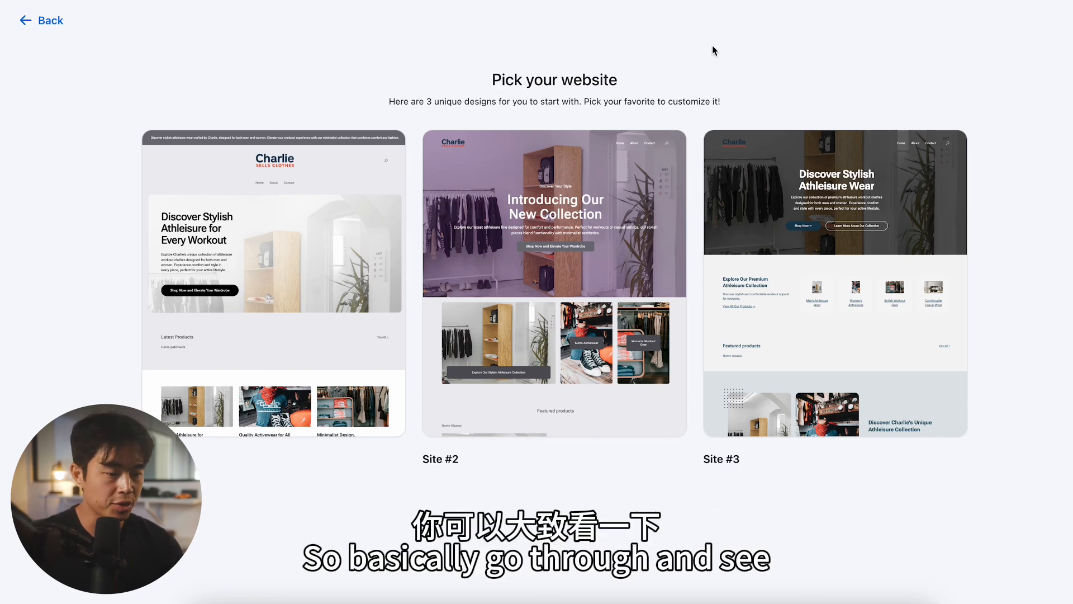
{"action": "mouse_move", "coordinate": [362, 306]}
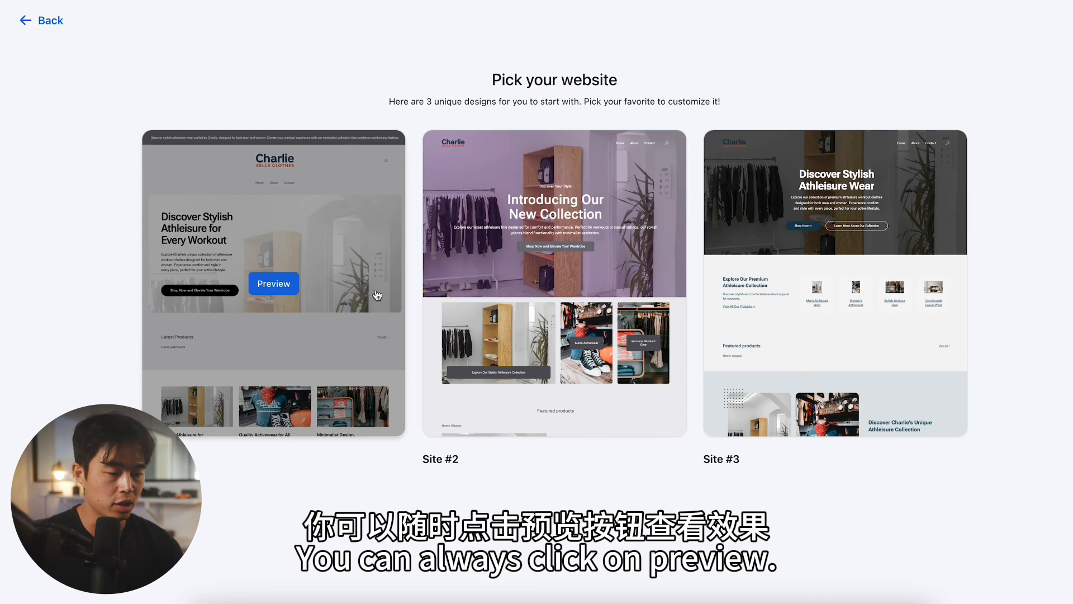
{"action": "left_click", "coordinate": [283, 274]}
{"action": "scroll", "coordinate": [601, 301], "scroll_direction": "down", "scroll_amount": 15}
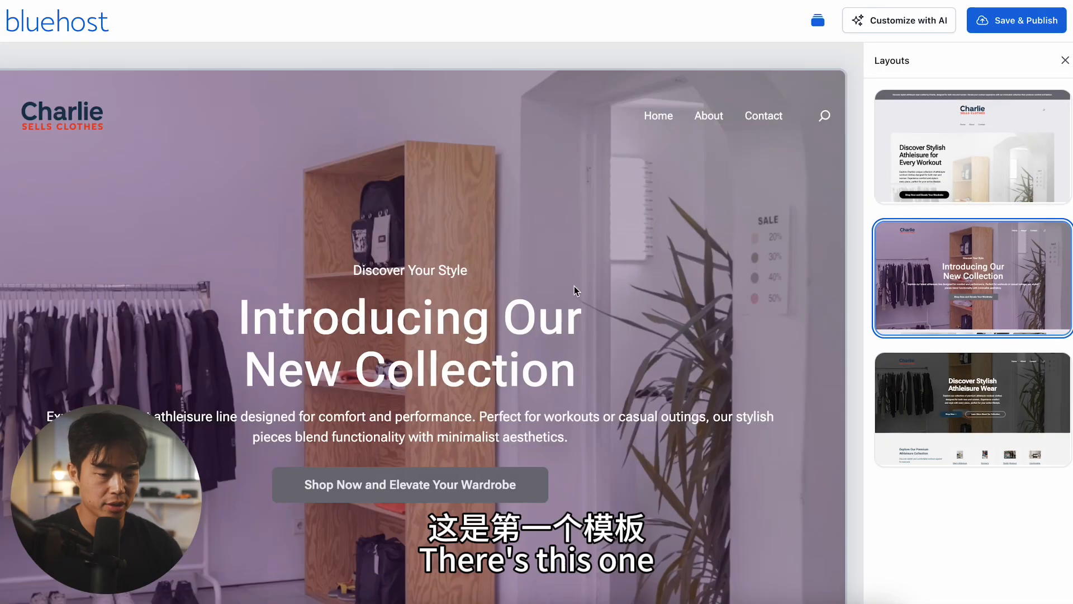
Step: Switch to the purple "Introducing Our New Collection" layout, review its page, and publish the site with it
{"action": "scroll", "coordinate": [502, 341], "scroll_direction": "down", "scroll_amount": 7}
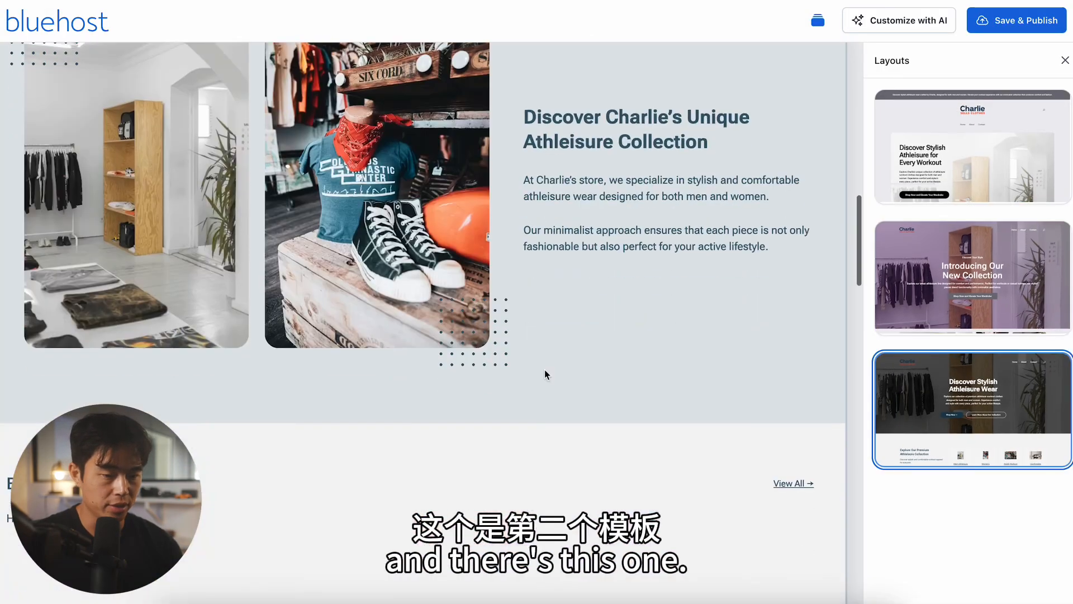
{"action": "scroll", "coordinate": [545, 370], "scroll_direction": "down", "scroll_amount": 5}
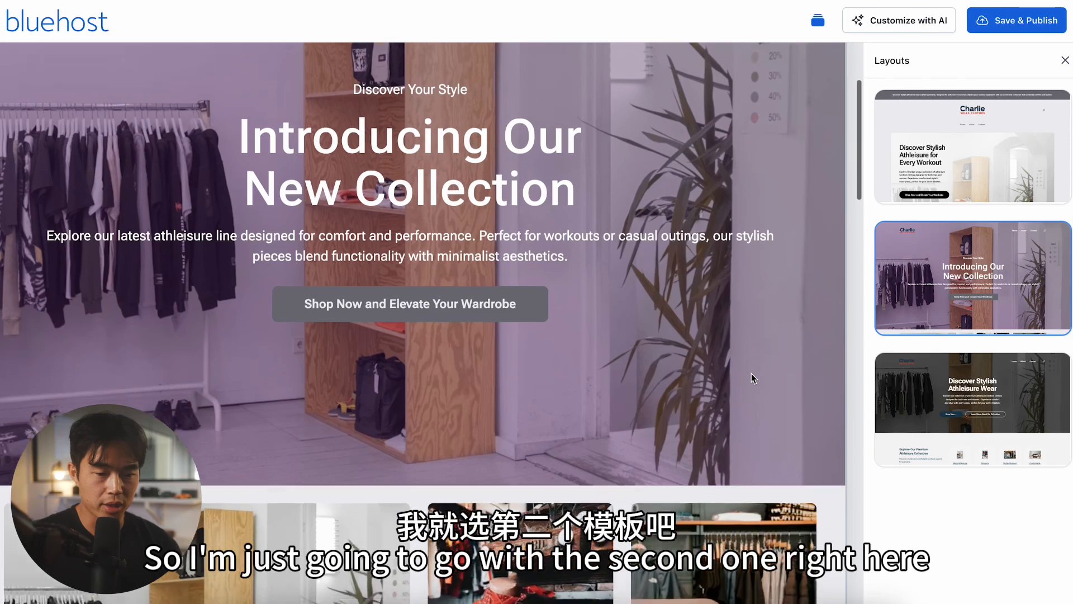
{"action": "scroll", "coordinate": [751, 374], "scroll_direction": "down", "scroll_amount": 5}
{"action": "scroll", "coordinate": [751, 374], "scroll_direction": "up", "scroll_amount": 5}
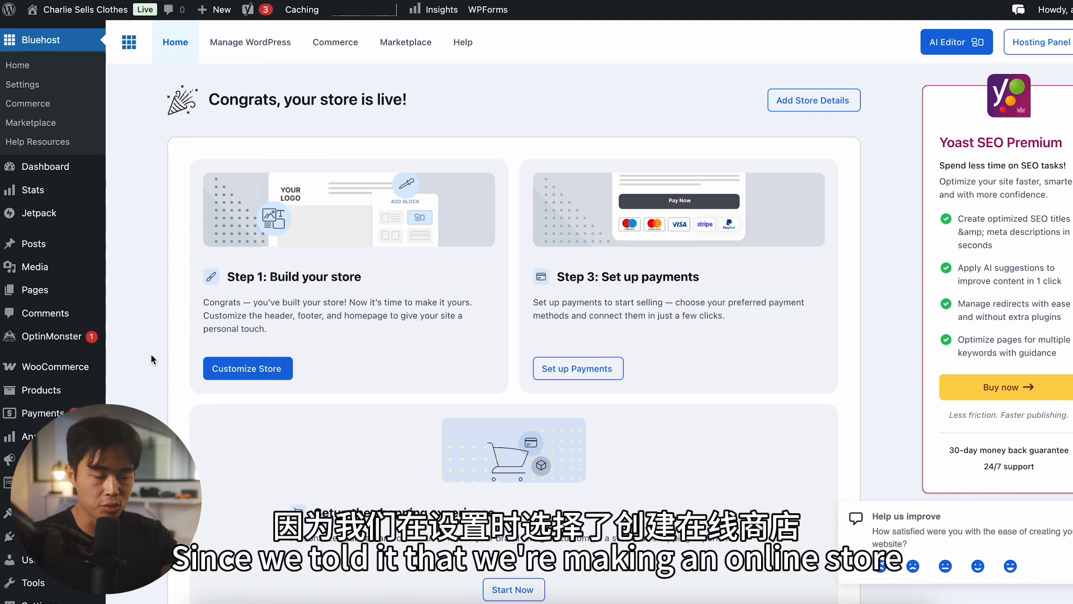
{"action": "mouse_move", "coordinate": [78, 376]}
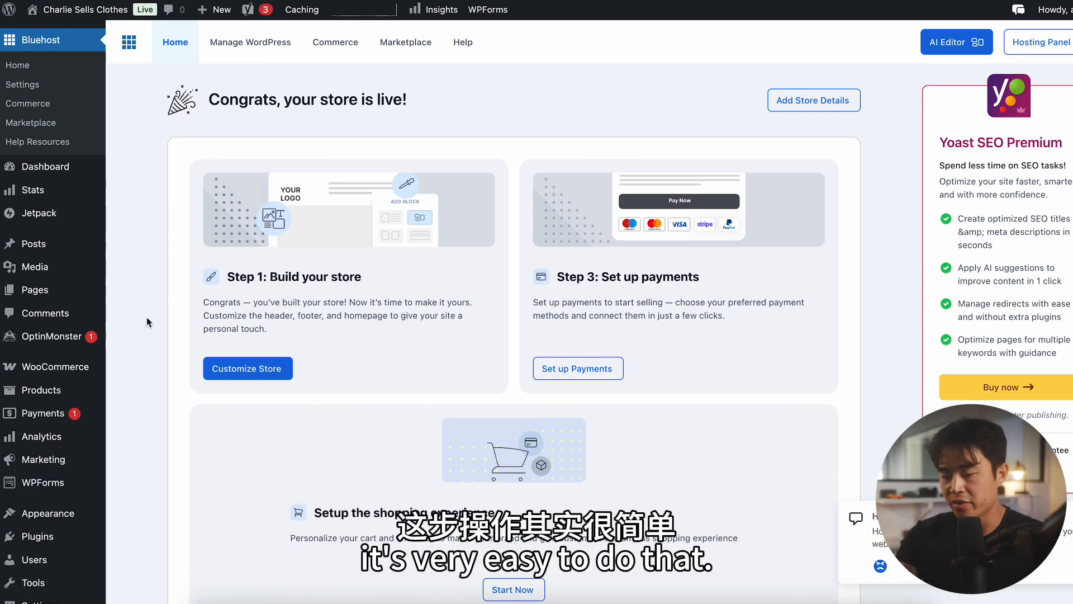
{"action": "scroll", "coordinate": [146, 317], "scroll_direction": "down", "scroll_amount": 2}
{"action": "mouse_move", "coordinate": [49, 445]}
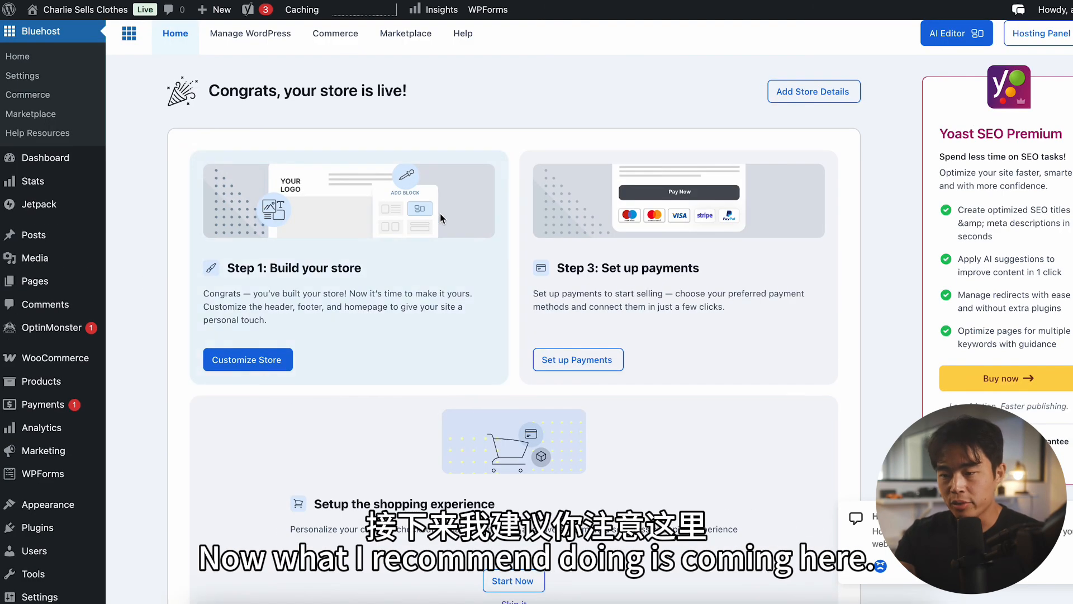
{"action": "scroll", "coordinate": [440, 215], "scroll_direction": "up", "scroll_amount": 1}
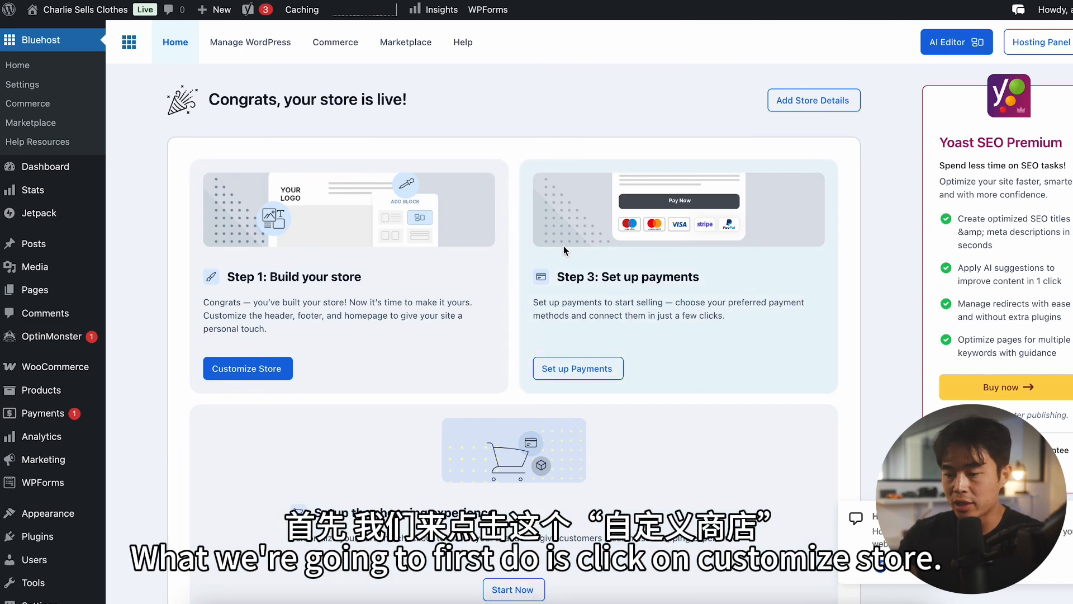
Step: Open the store customization for colors and fonts and look through the Typography styles
{"action": "left_click", "coordinate": [251, 368]}
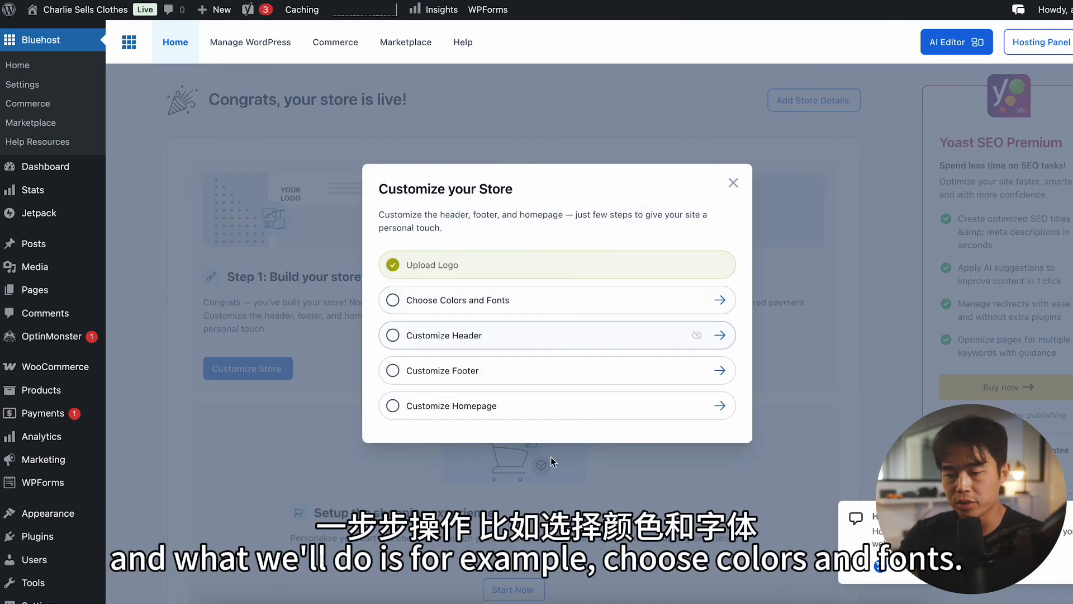
{"action": "left_click", "coordinate": [548, 299]}
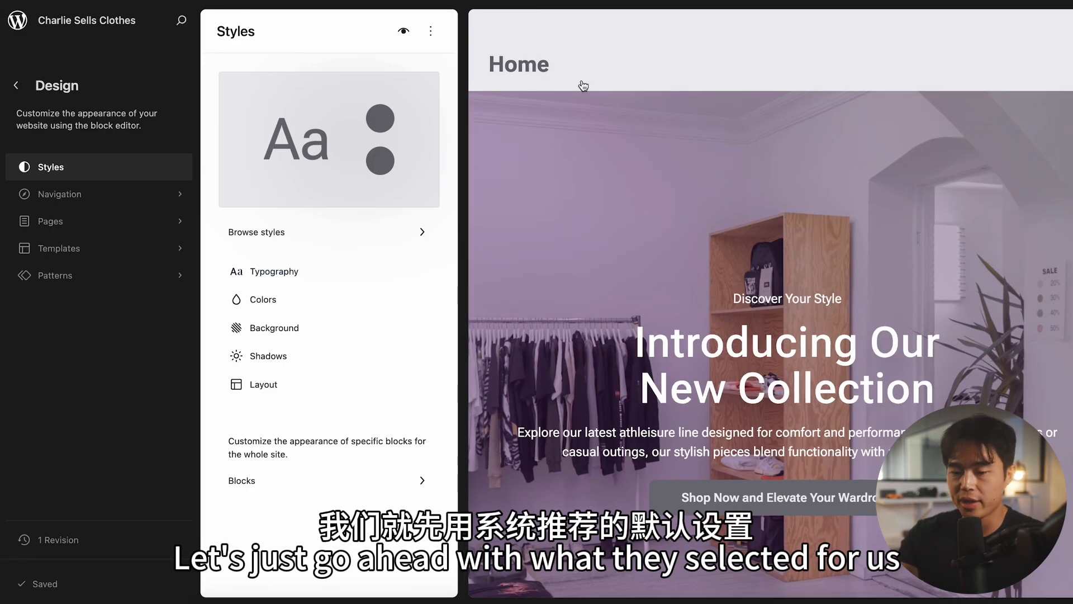
{"action": "left_click", "coordinate": [295, 274]}
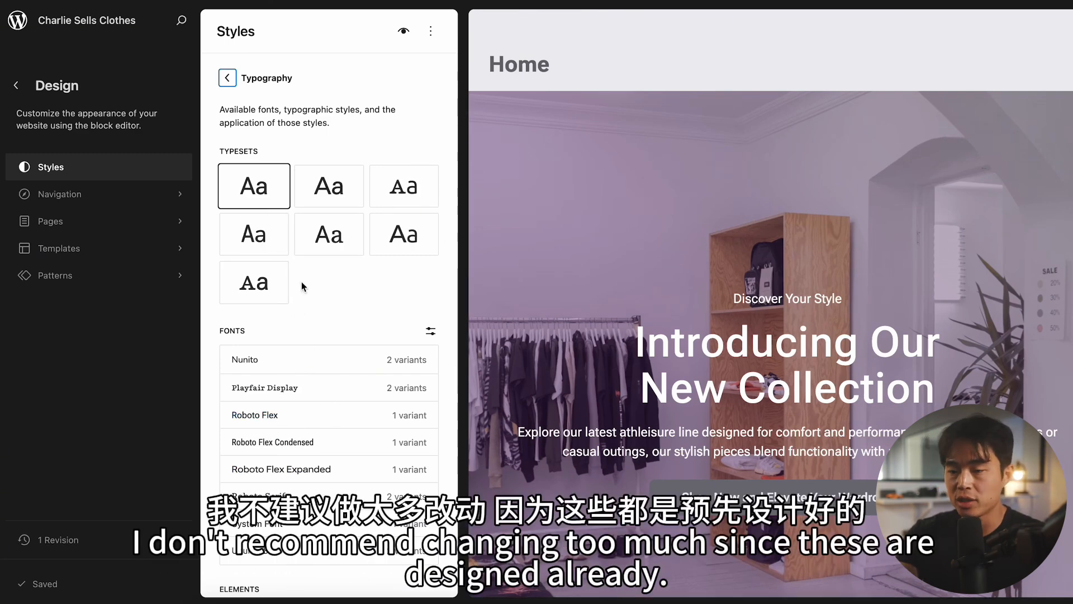
Step: Leave the Typography styles and open the header customization from the dashboard's store setup steps
{"action": "left_click", "coordinate": [227, 79]}
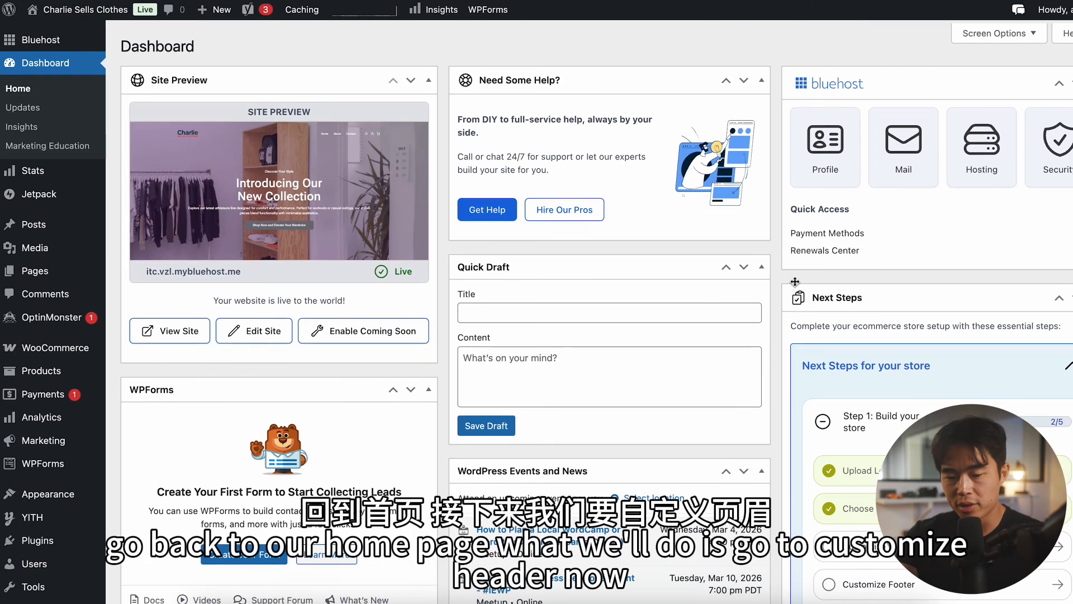
{"action": "scroll", "coordinate": [597, 313], "scroll_direction": "down", "scroll_amount": 5}
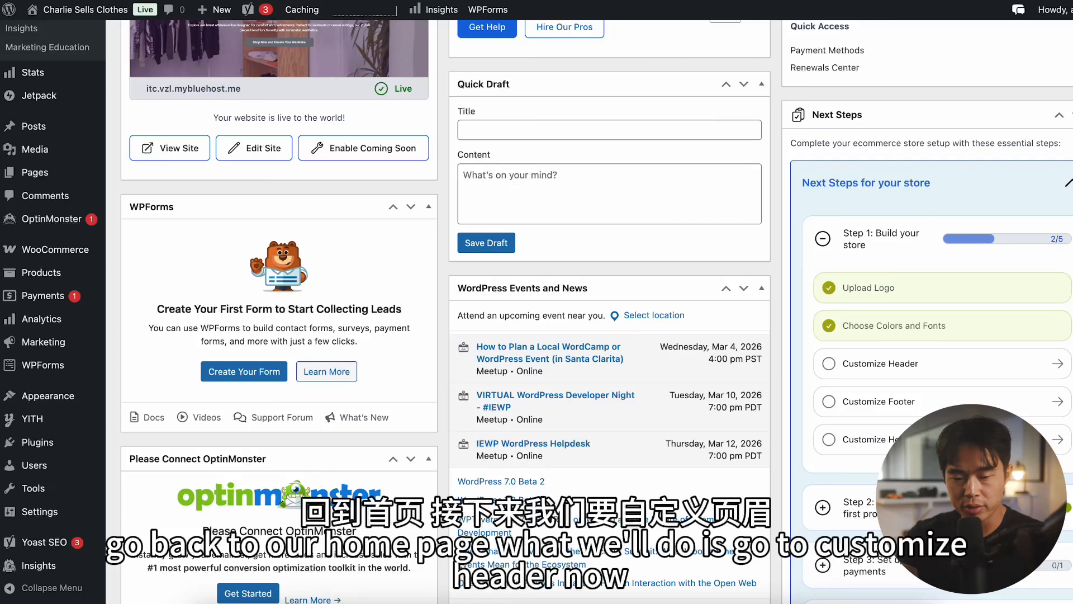
{"action": "left_click", "coordinate": [976, 366]}
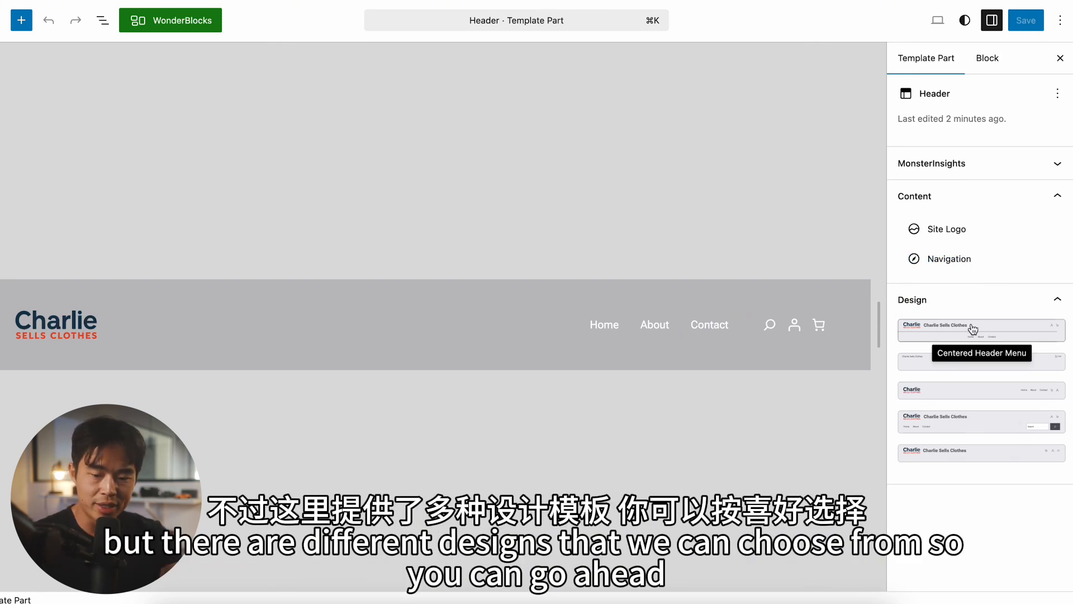
Step: Try several alternative designs for the header template part, including the centered menu, and undo back to the original design
{"action": "left_click", "coordinate": [974, 366]}
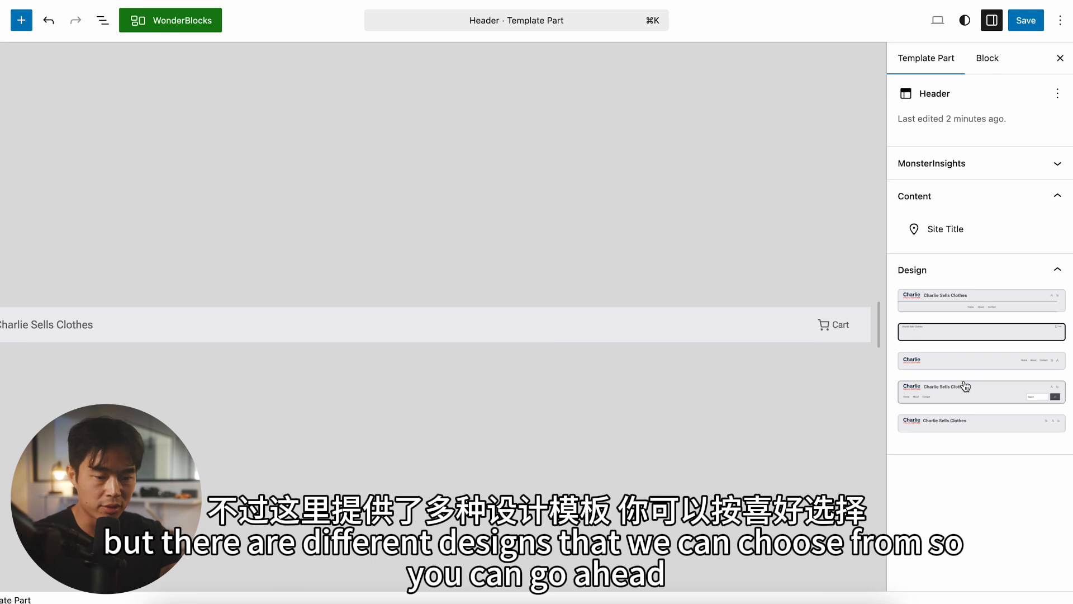
{"action": "left_click", "coordinate": [968, 394]}
{"action": "left_click", "coordinate": [970, 363]}
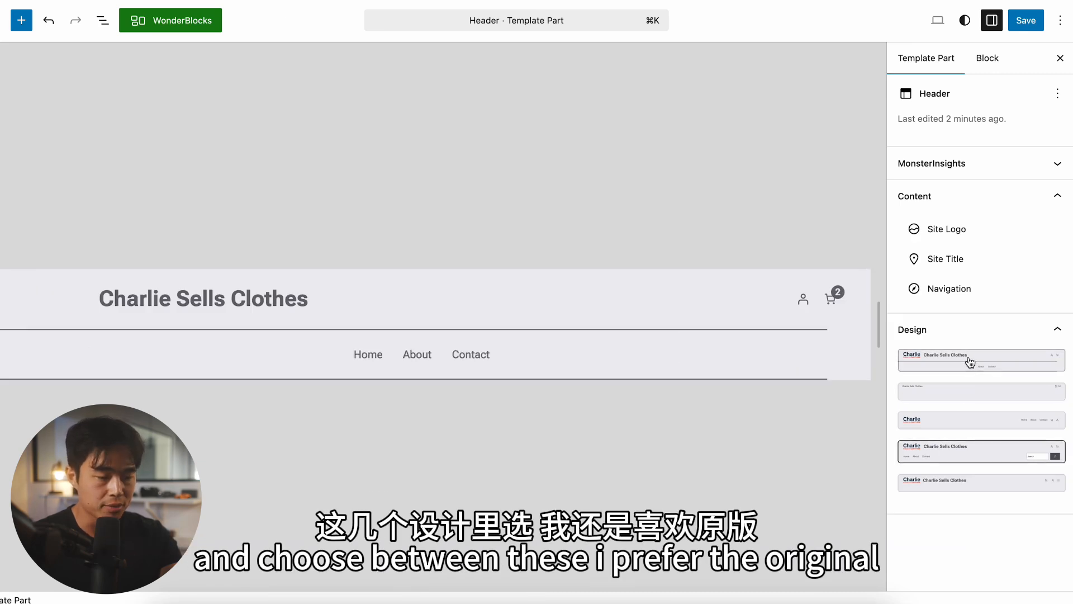
{"action": "key", "text": "super+z"}
{"action": "key", "text": "super+z"}
{"action": "key", "text": "super+z"}
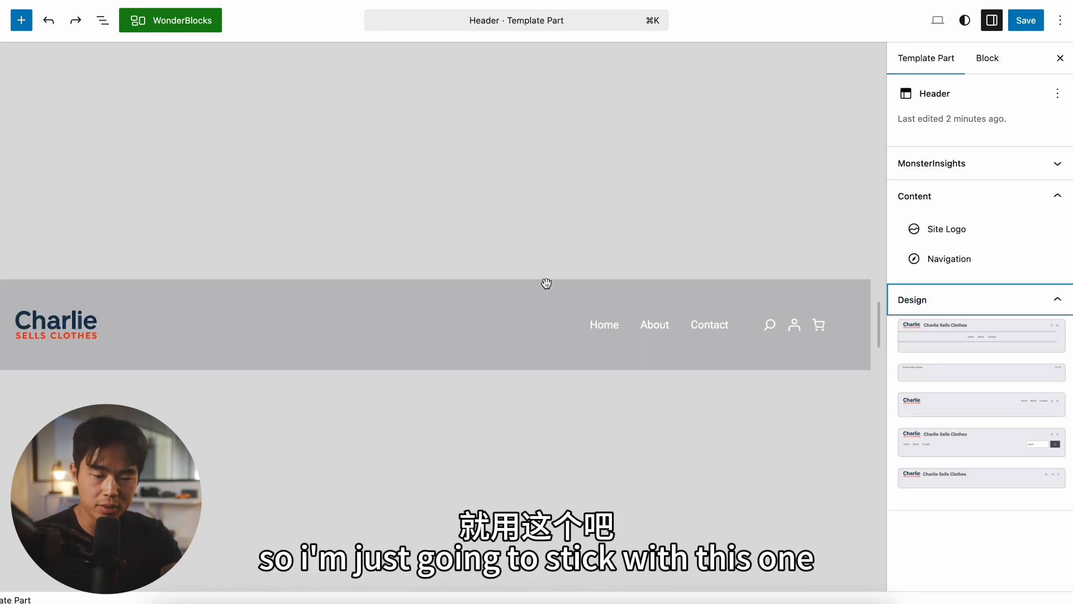
Step: Save the header template part and open the footer customization from the store setup steps
{"action": "left_click", "coordinate": [1031, 28]}
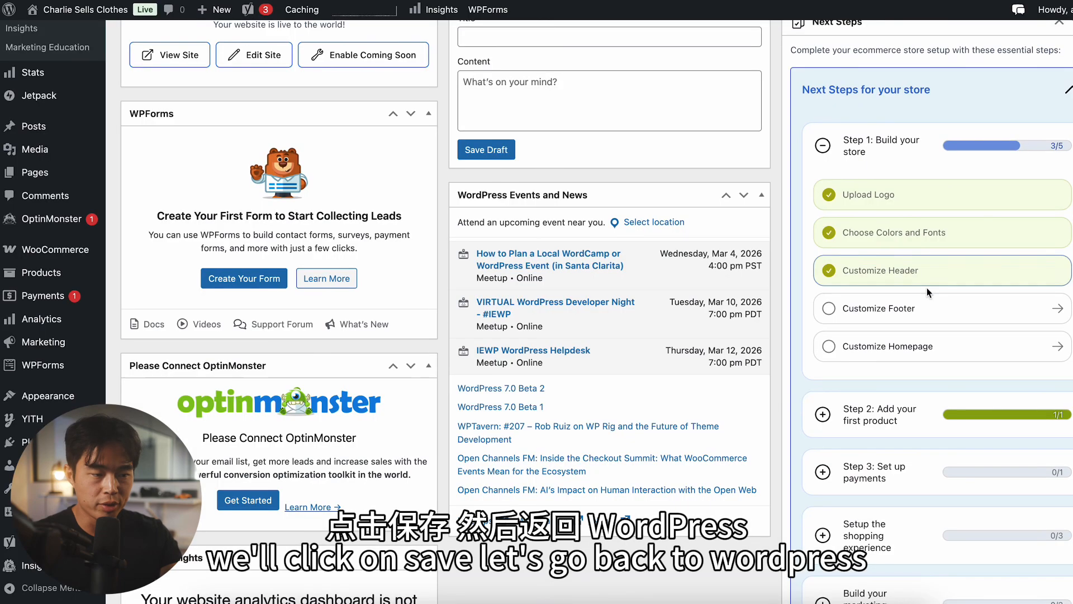
{"action": "left_click", "coordinate": [1057, 311]}
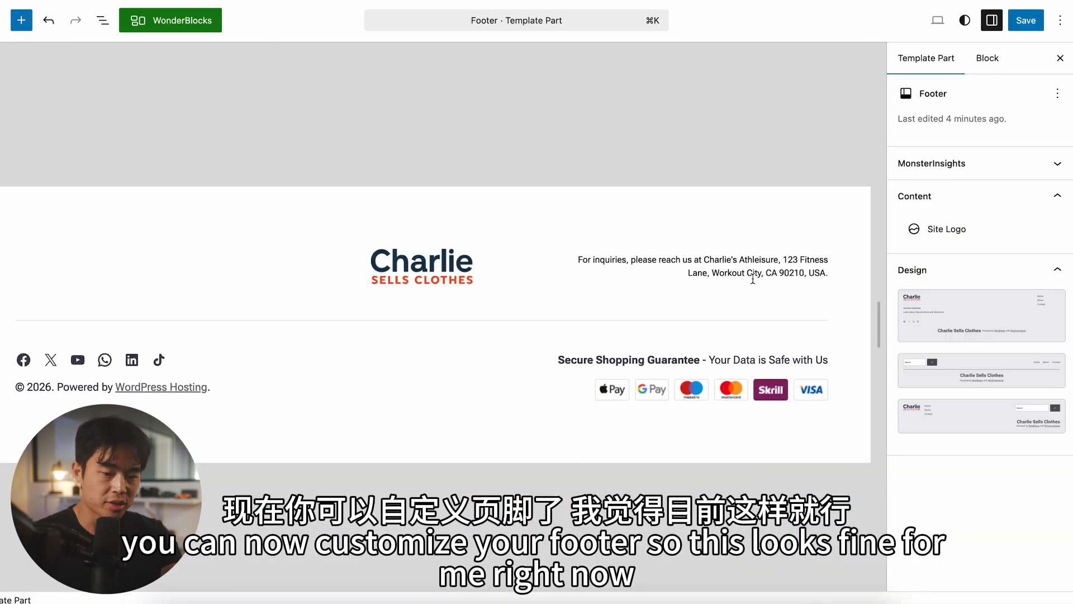
Step: Try to align the footer's site logo left and move it to the footer's left side, and undo both changes
{"action": "left_click", "coordinate": [764, 272]}
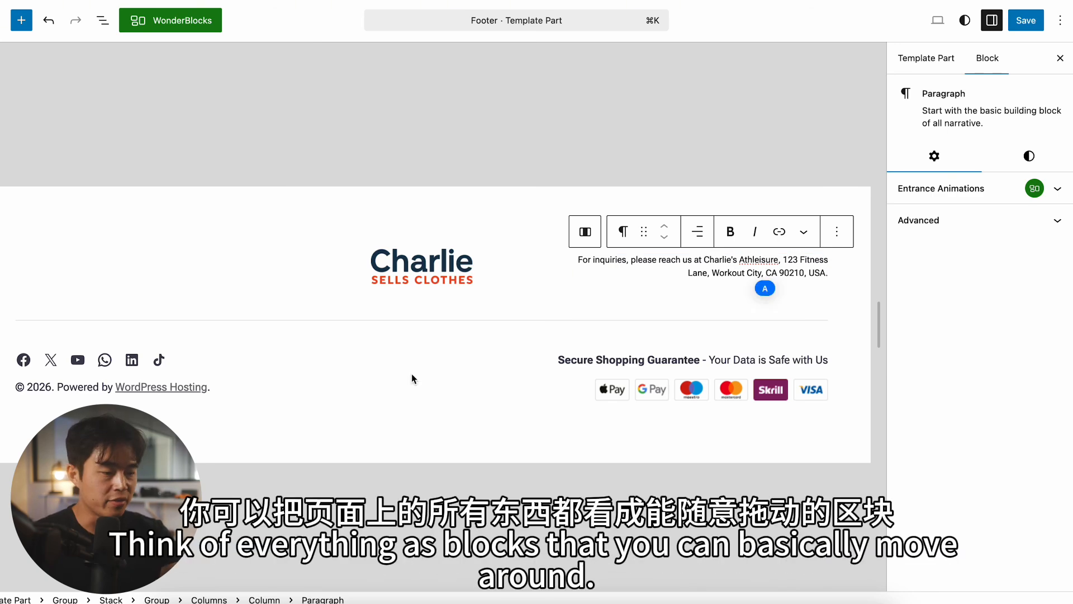
{"action": "left_click", "coordinate": [378, 272]}
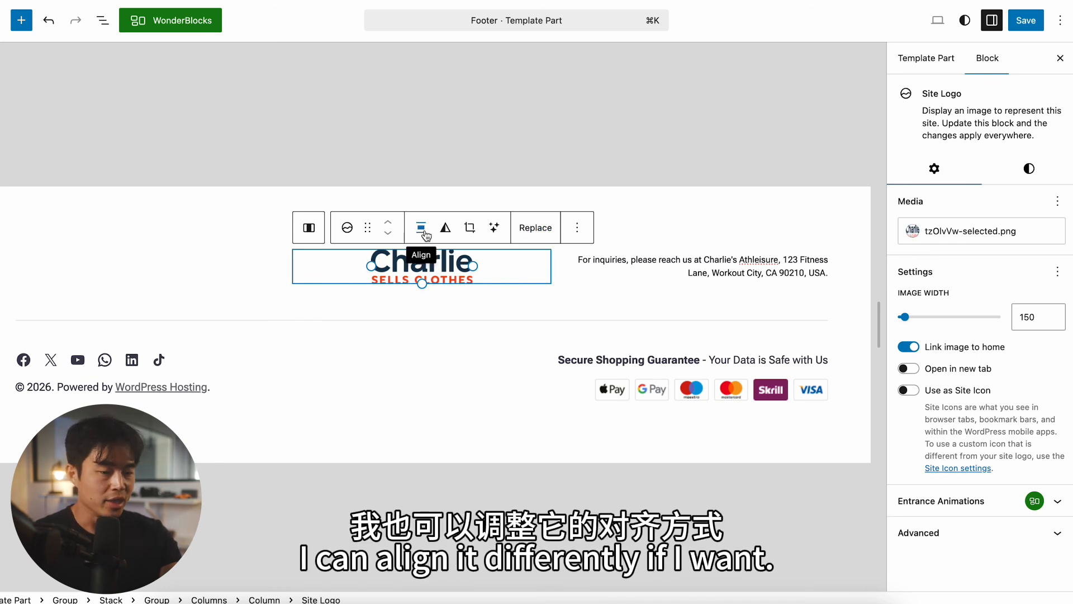
{"action": "left_click", "coordinate": [422, 229]}
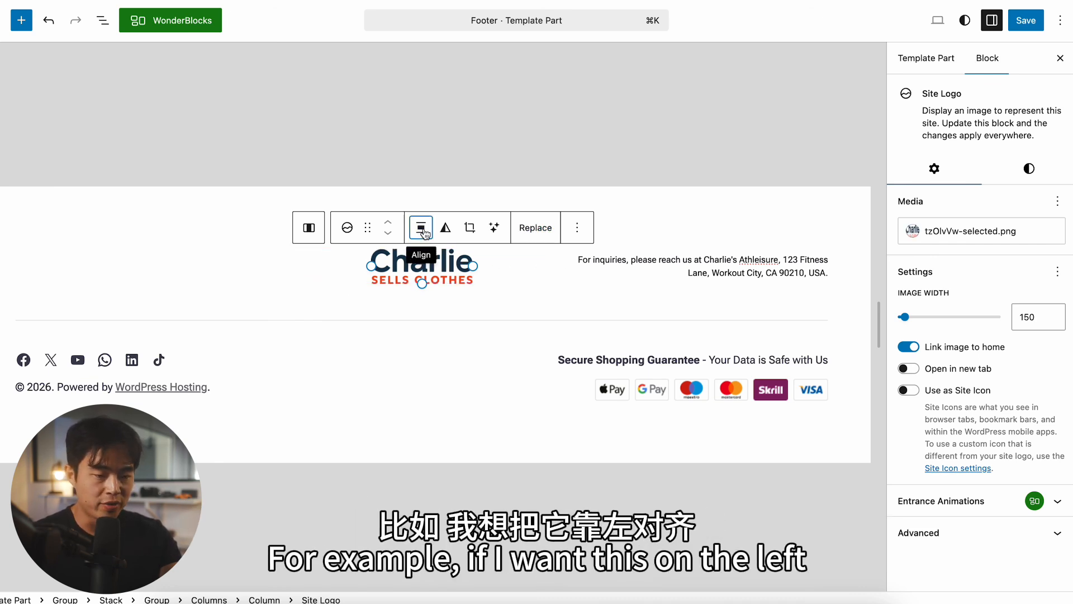
{"action": "left_click", "coordinate": [465, 298]}
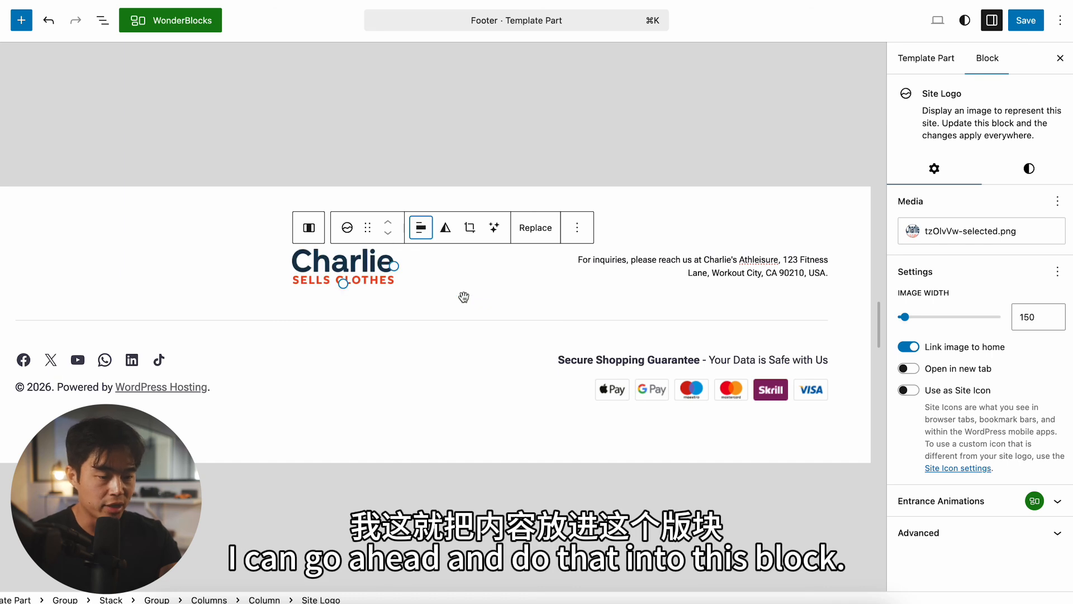
{"action": "left_click_drag", "start_coordinate": [338, 277], "coordinate": [42, 284]}
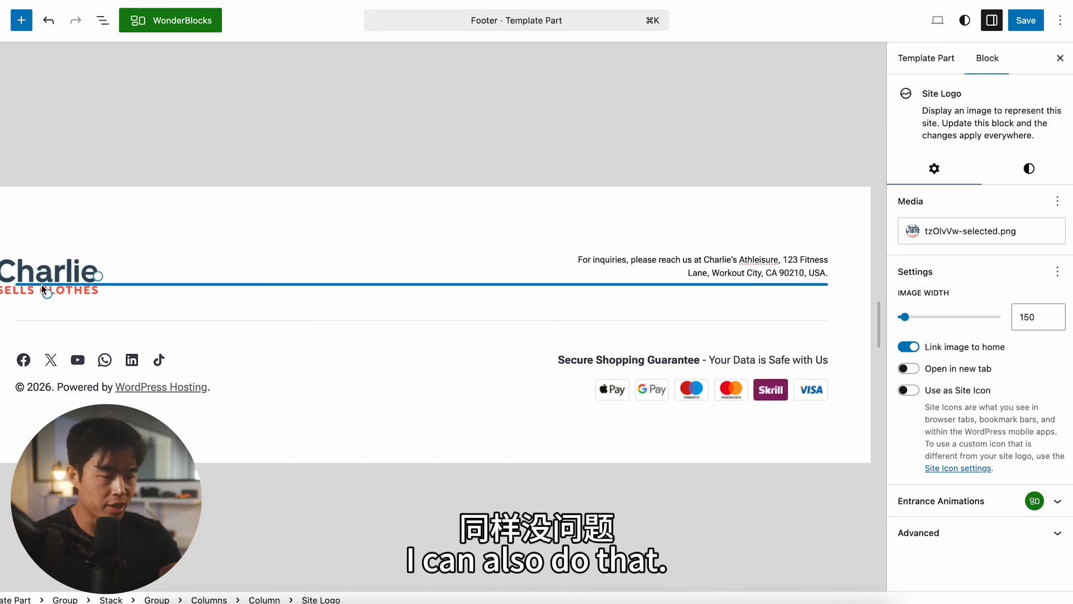
{"action": "key", "text": "super+z"}
{"action": "key", "text": "super+z"}
{"action": "left_click", "coordinate": [435, 204]}
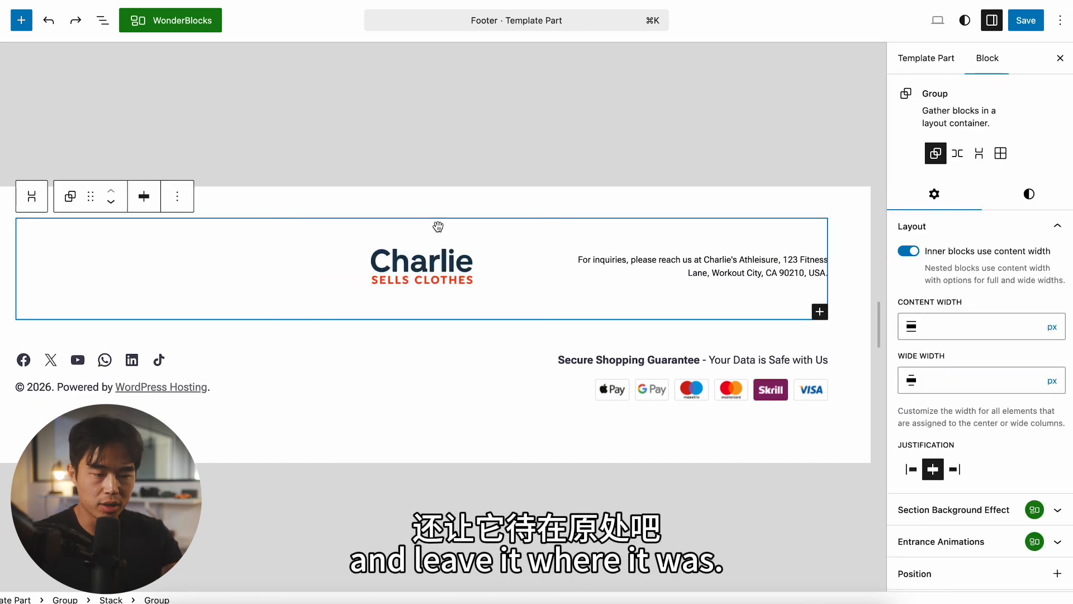
Step: Change the footer's copyright line to "© 2026 Charlie Sells Clothes" and save the footer
{"action": "left_click", "coordinate": [206, 391]}
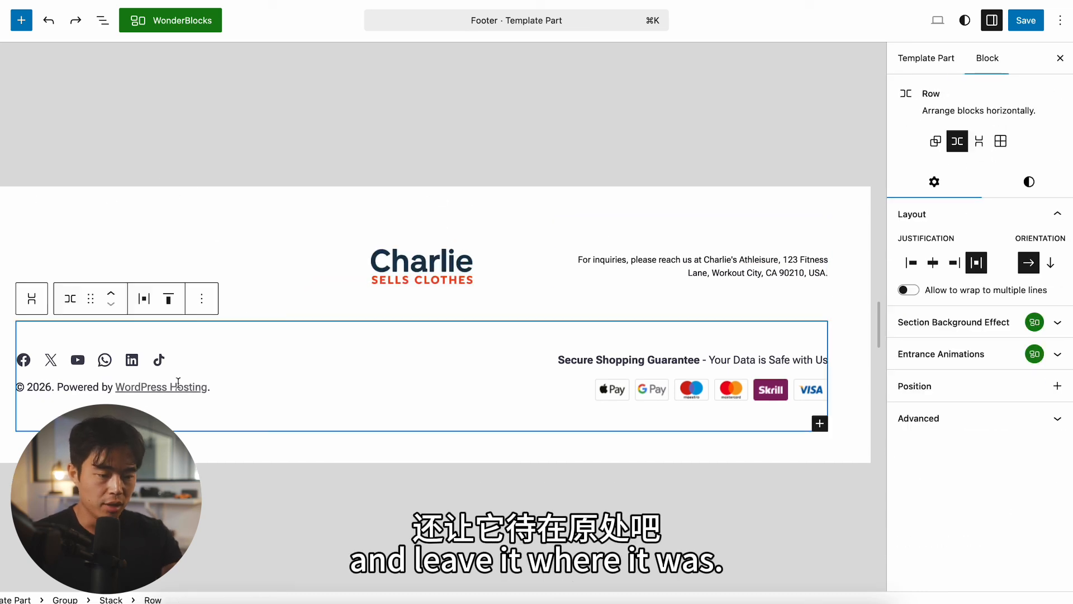
{"action": "left_click", "coordinate": [223, 386]}
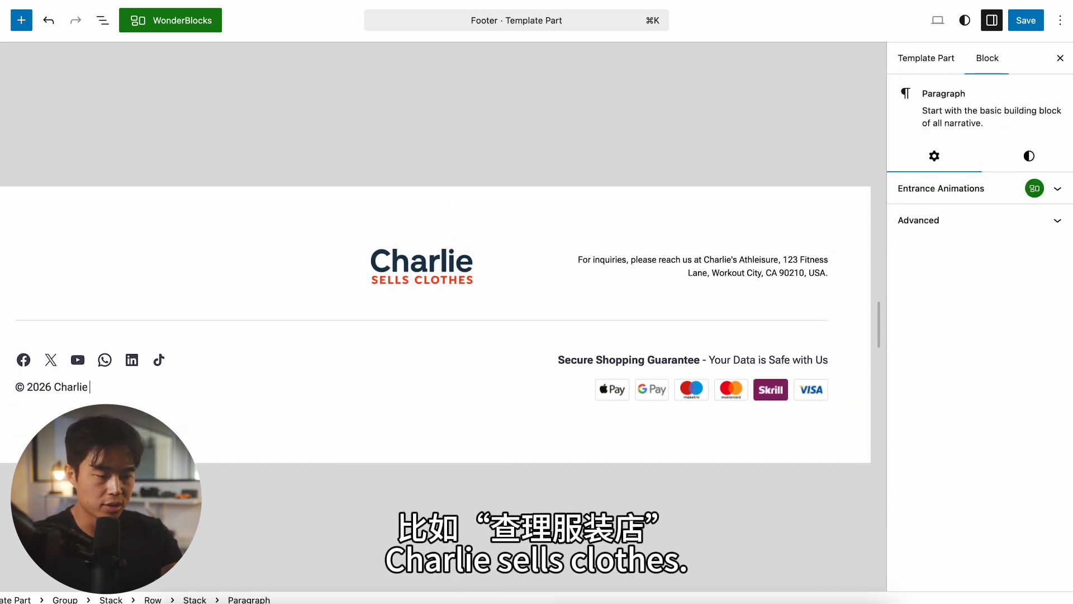
{"action": "type", "text": "Sells Clothes"}
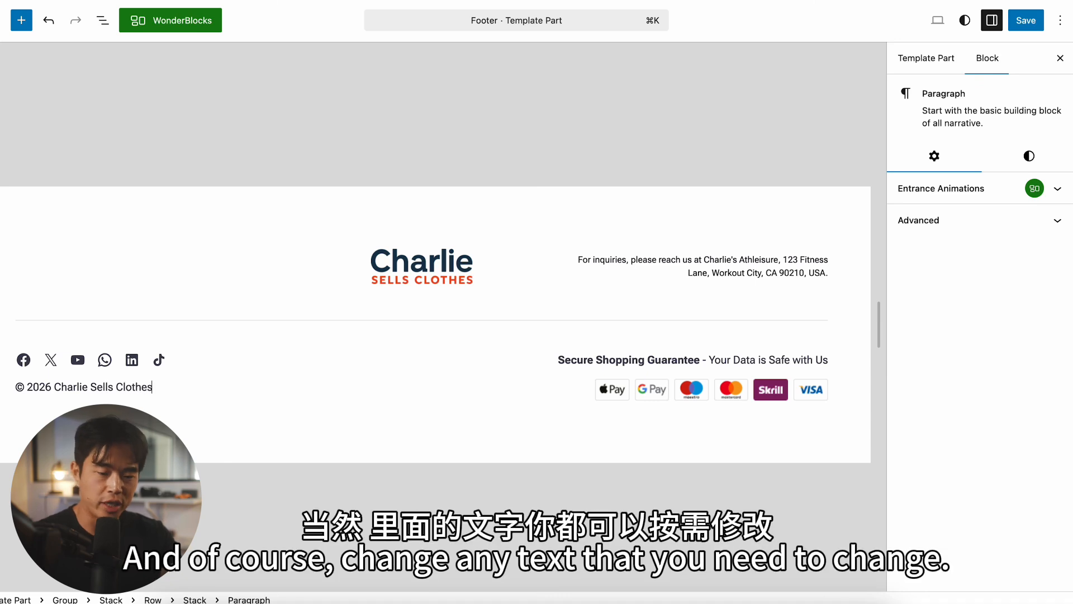
{"action": "left_click", "coordinate": [687, 394]}
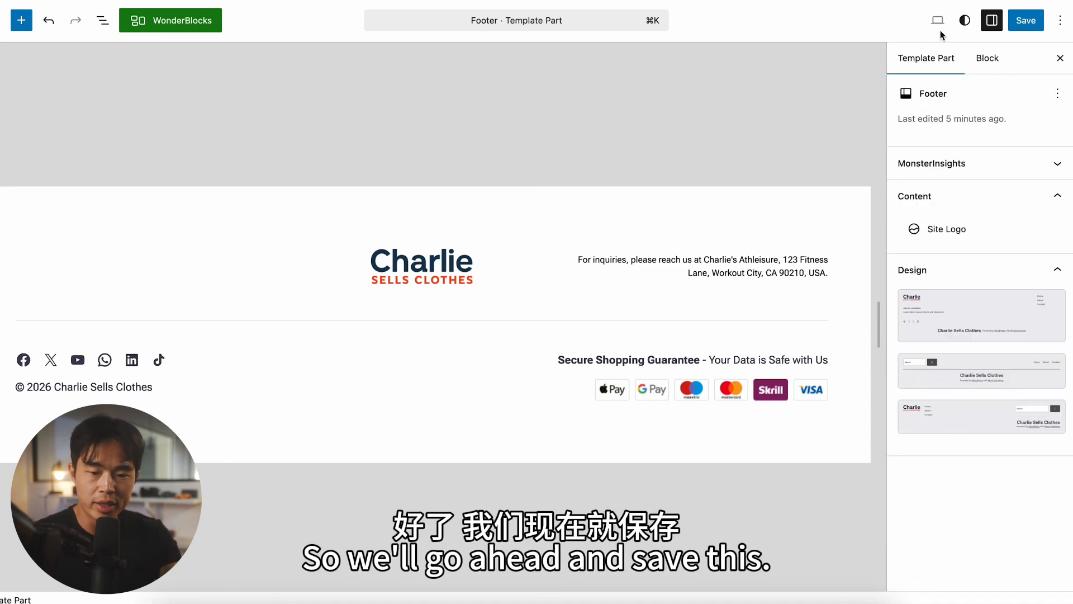
{"action": "left_click", "coordinate": [1029, 22]}
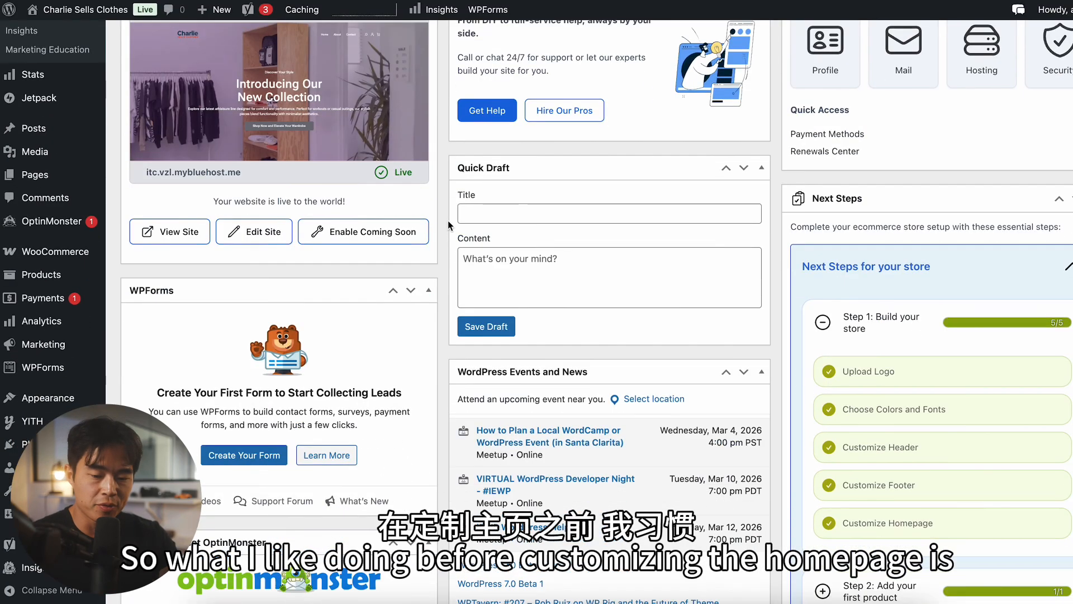
Step: Visit the live site from the dashboard and review its homepage sections and the About page
{"action": "scroll", "coordinate": [448, 220], "scroll_direction": "up", "scroll_amount": 3}
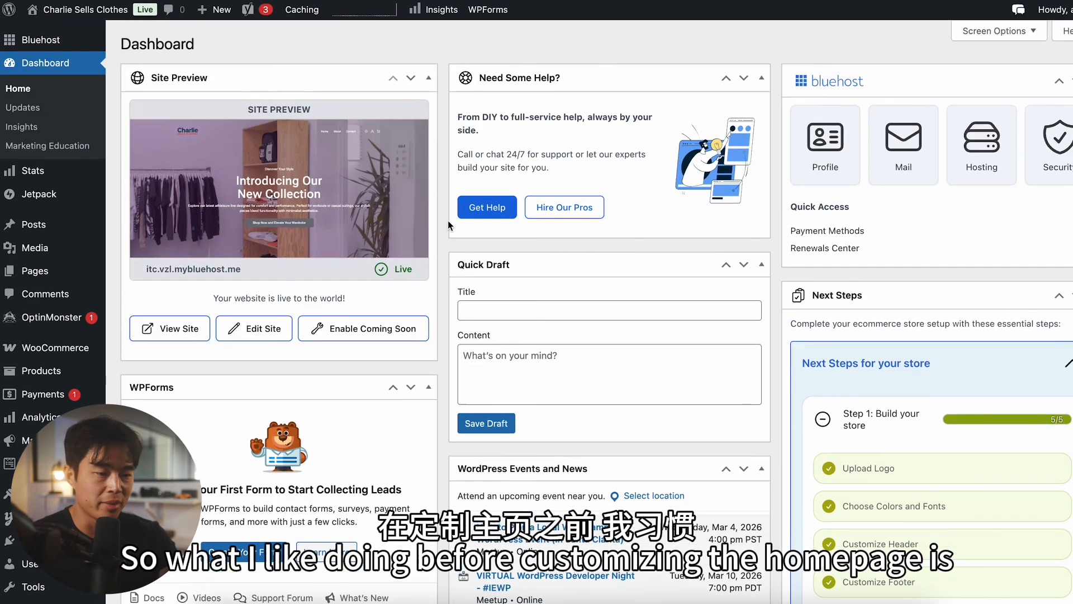
{"action": "mouse_move", "coordinate": [96, 17]}
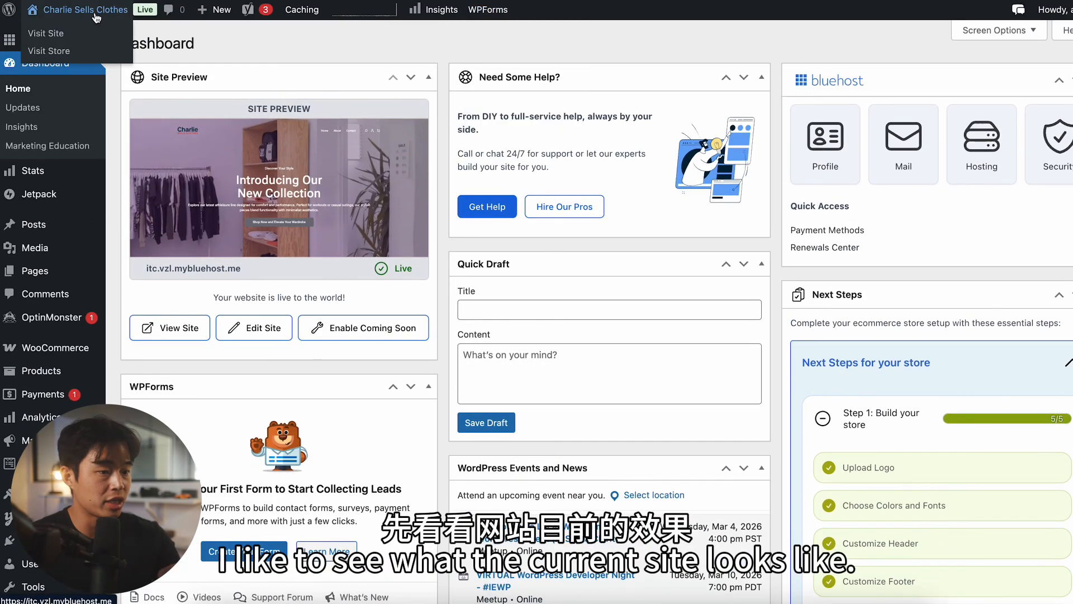
{"action": "left_click", "coordinate": [56, 34]}
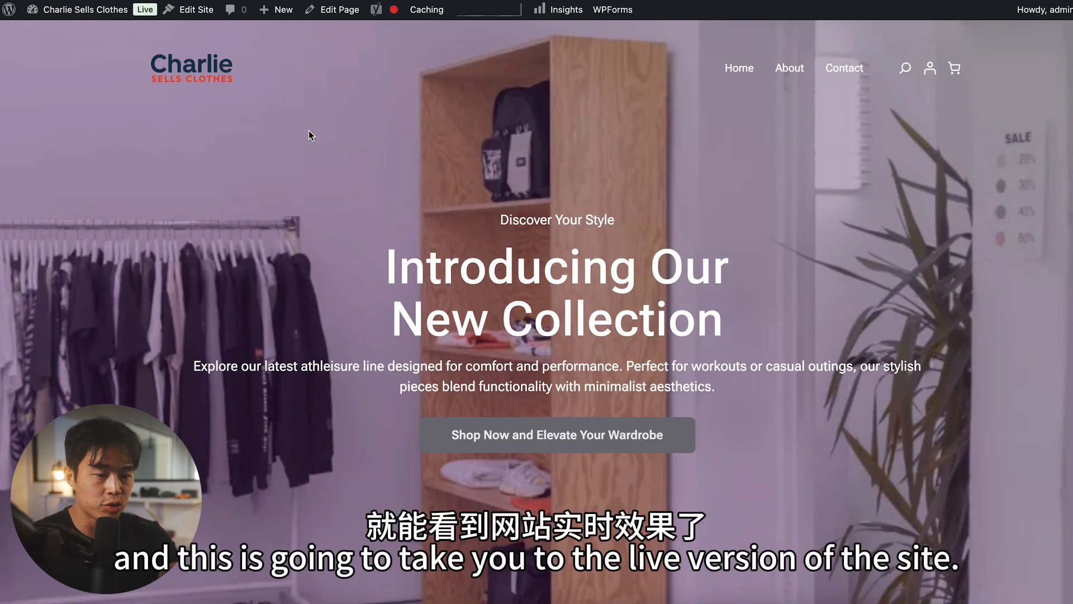
{"action": "scroll", "coordinate": [309, 130], "scroll_direction": "down", "scroll_amount": 10}
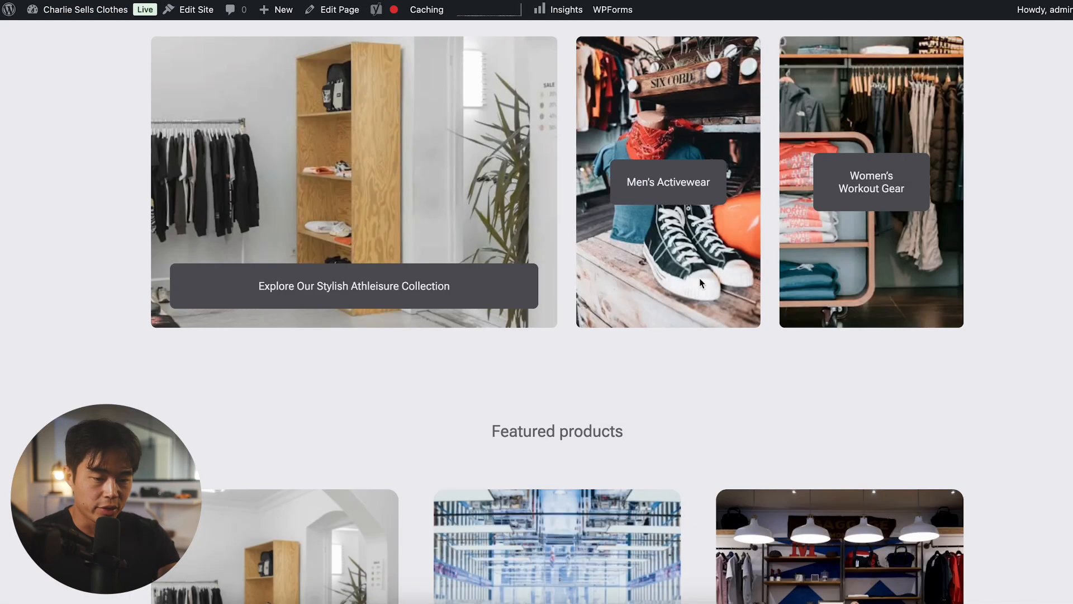
{"action": "scroll", "coordinate": [1055, 423], "scroll_direction": "down", "scroll_amount": 10}
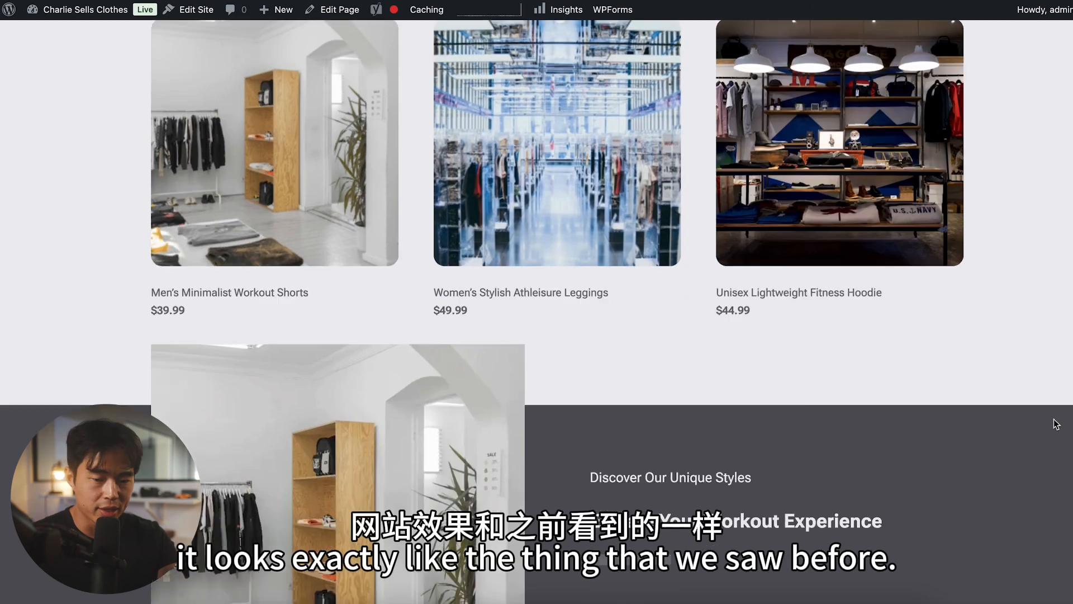
{"action": "scroll", "coordinate": [1056, 424], "scroll_direction": "down", "scroll_amount": 5}
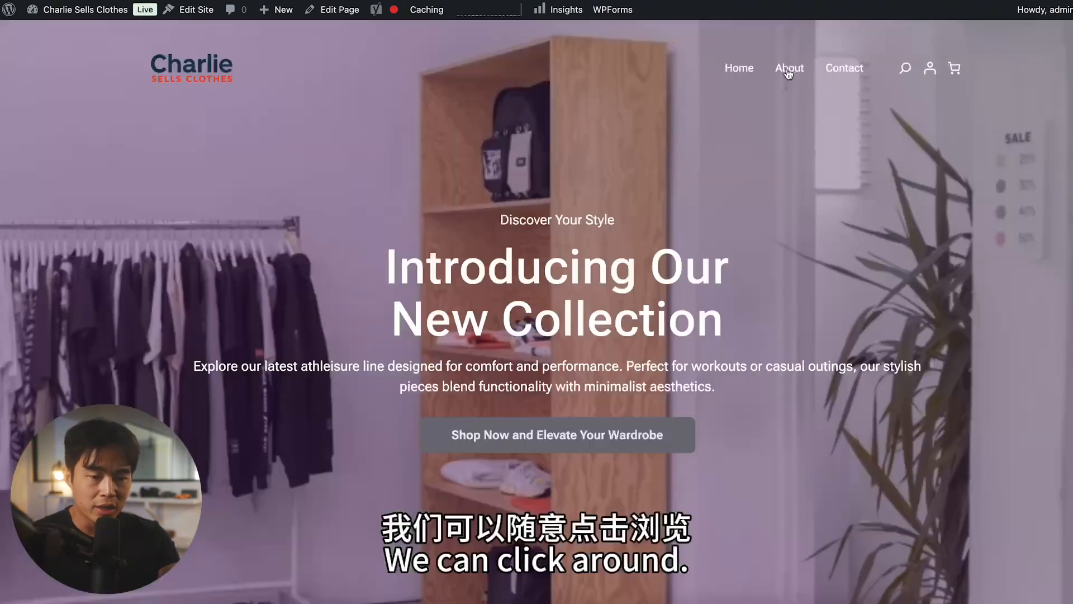
{"action": "left_click", "coordinate": [799, 75]}
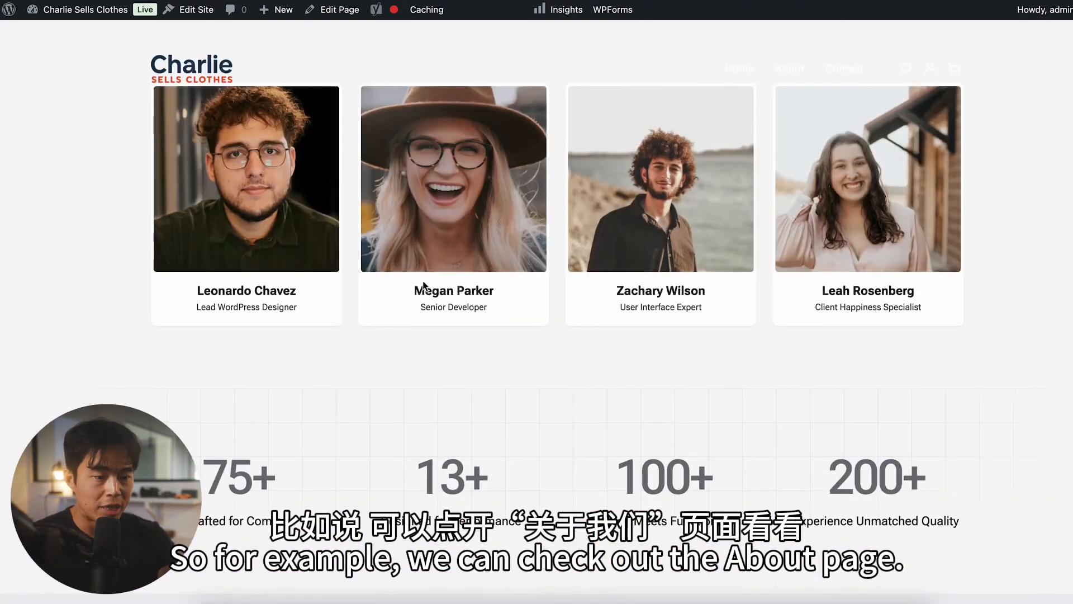
{"action": "scroll", "coordinate": [423, 285], "scroll_direction": "down", "scroll_amount": 5}
Step: Return to the WordPress admin, open the site's design editor, and open the homepage for editing at its hero section
{"action": "mouse_move", "coordinate": [10, 19]}
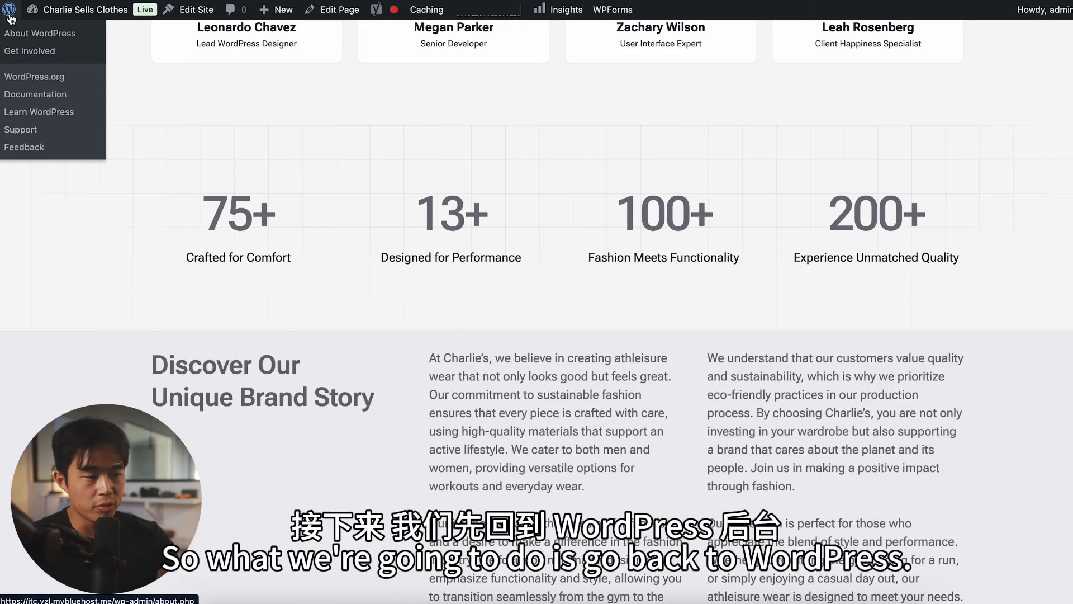
{"action": "left_click", "coordinate": [10, 18]}
{"action": "mouse_move", "coordinate": [64, 416]}
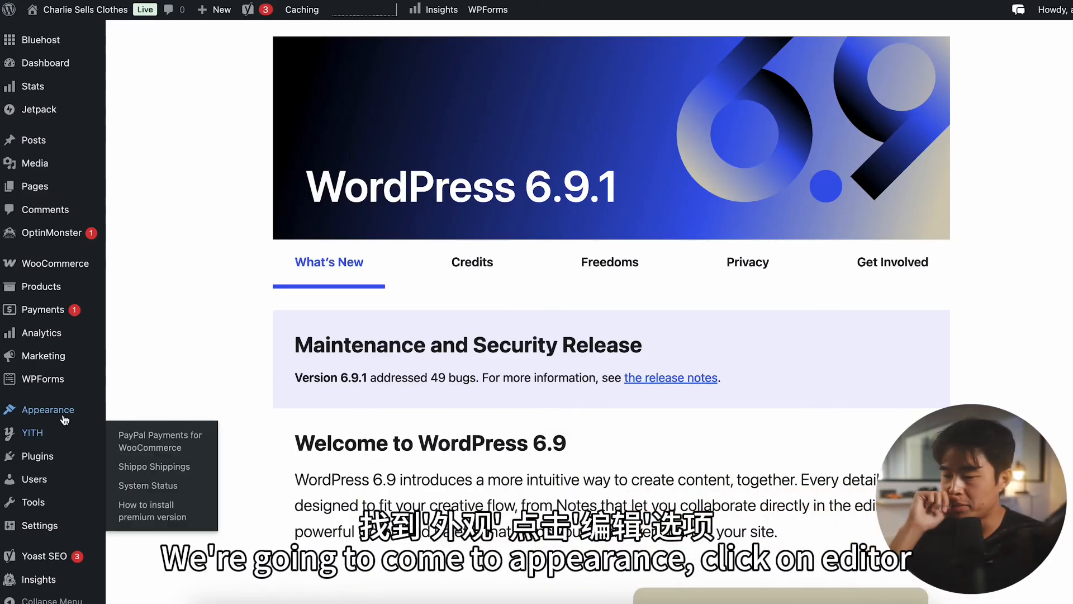
{"action": "left_click", "coordinate": [135, 451]}
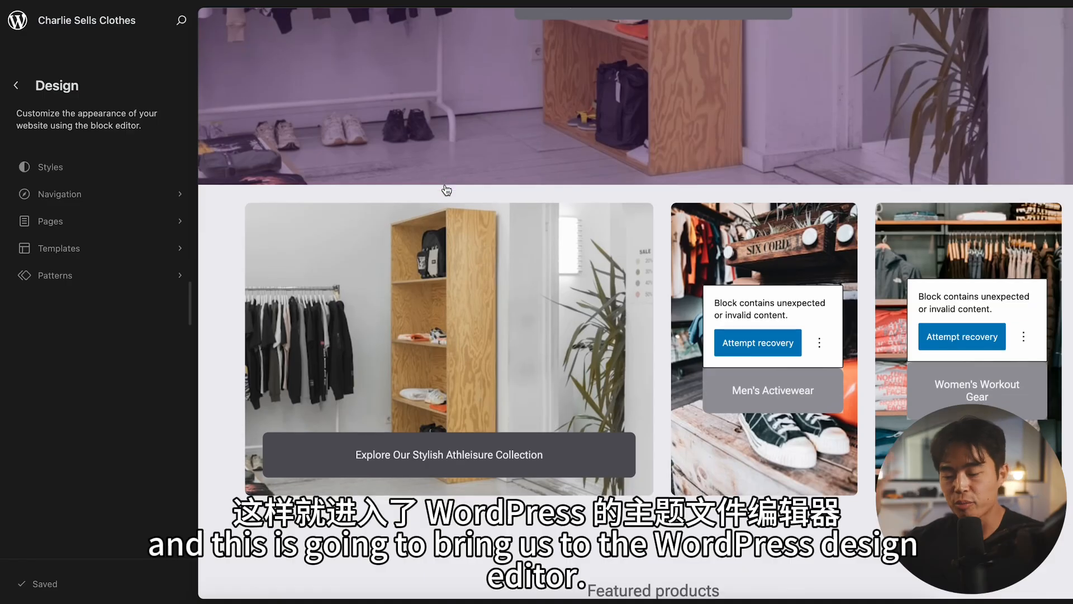
{"action": "scroll", "coordinate": [501, 302], "scroll_direction": "up", "scroll_amount": 7}
{"action": "scroll", "coordinate": [501, 302], "scroll_direction": "down", "scroll_amount": 4}
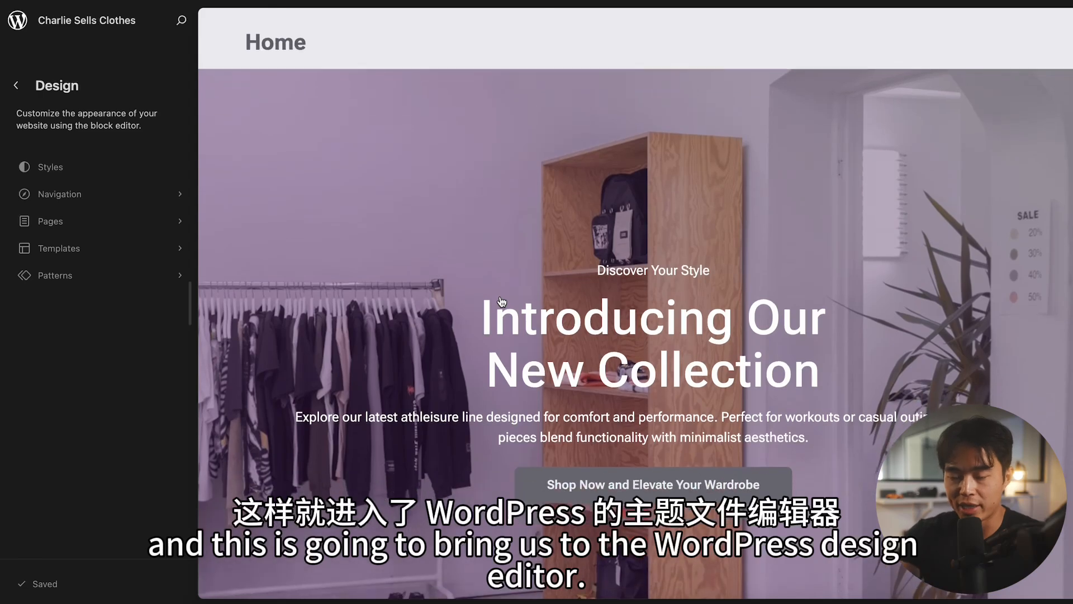
{"action": "left_click", "coordinate": [501, 302]}
{"action": "scroll", "coordinate": [486, 129], "scroll_direction": "up", "scroll_amount": 8}
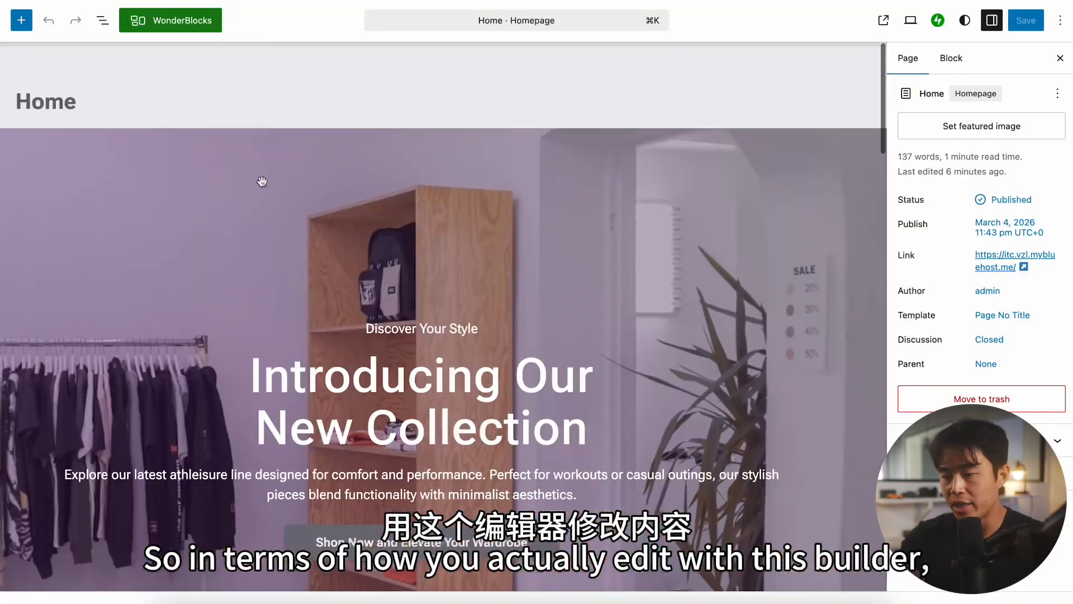
{"action": "scroll", "coordinate": [462, 302], "scroll_direction": "down", "scroll_amount": 4}
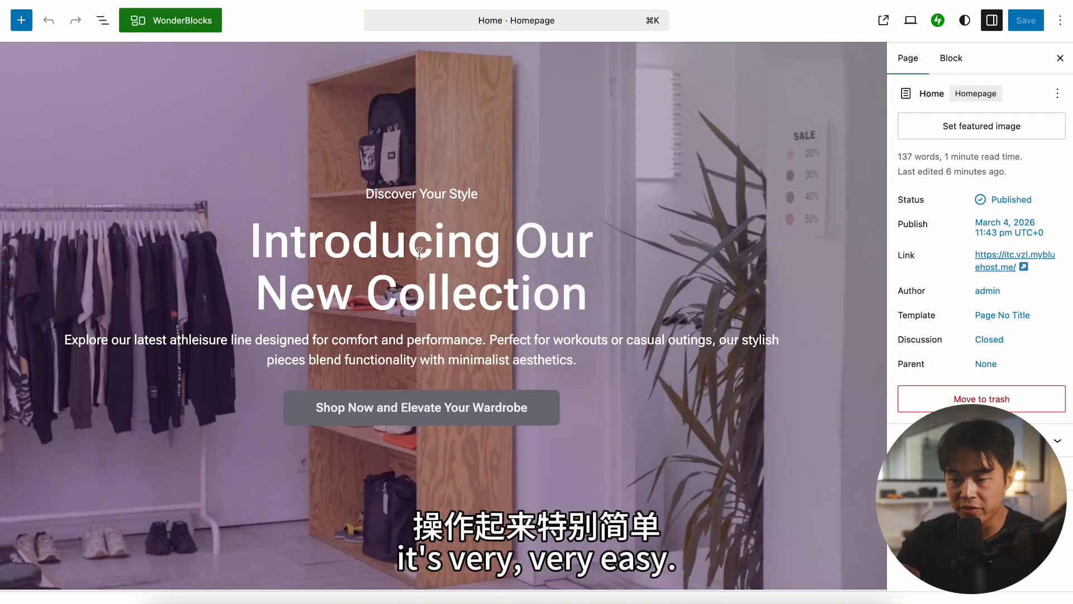
Step: Try adding "Test" to the end of the hero heading "Introducing Our New Collection" and remove it again
{"action": "left_click", "coordinate": [420, 253]}
{"action": "triple_click", "coordinate": [419, 253]}
{"action": "left_click", "coordinate": [591, 291]}
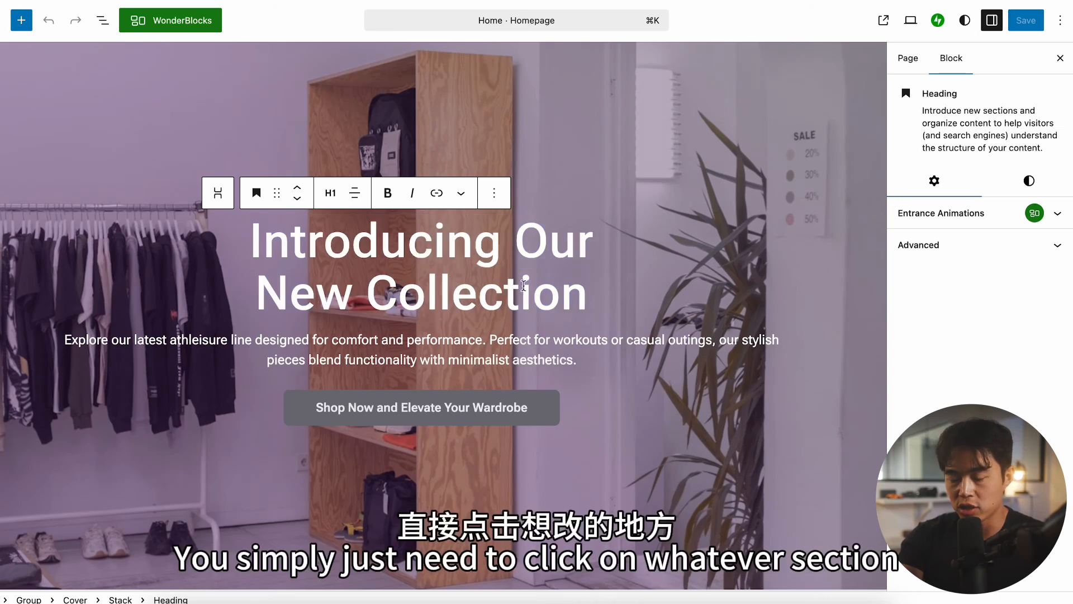
{"action": "type", "text": "Test"}
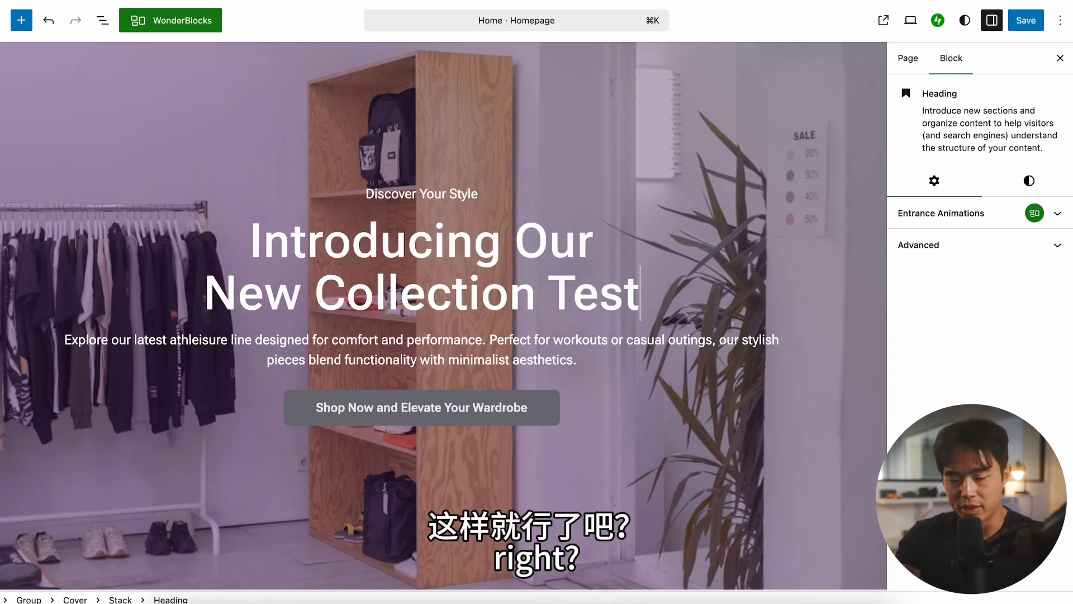
{"action": "key", "text": "BackSpace"}
{"action": "key", "text": "BackSpace"}
{"action": "key", "text": "BackSpace"}
{"action": "key", "text": "BackSpace"}
{"action": "key", "text": "BackSpace"}
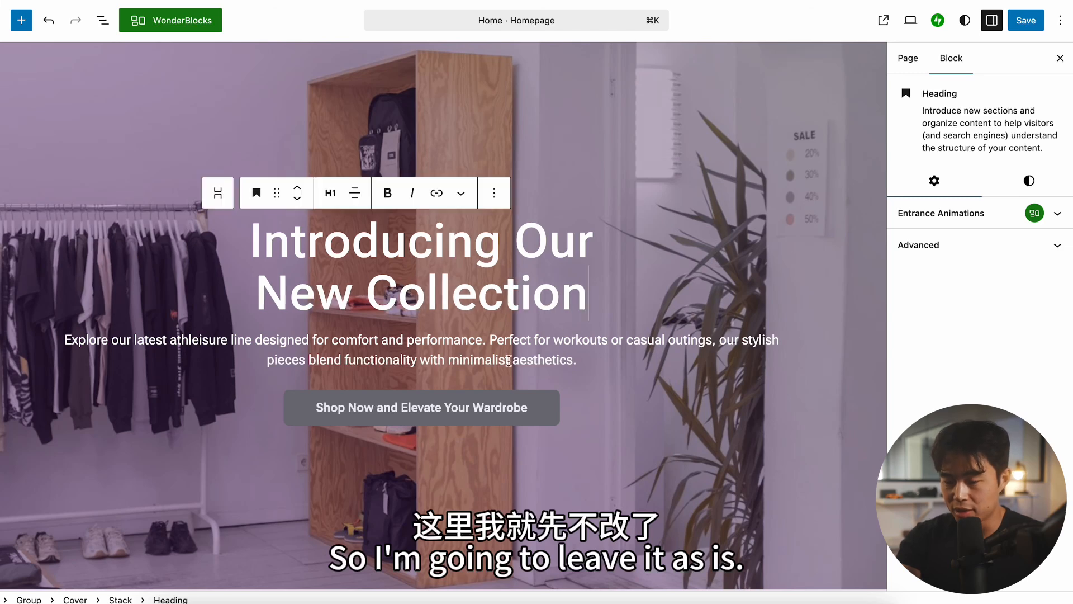
Step: Examine the formatting options of the hero paragraph and the link settings of the "Shop Now and Elevate Your Wardrobe" button
{"action": "left_click", "coordinate": [473, 355]}
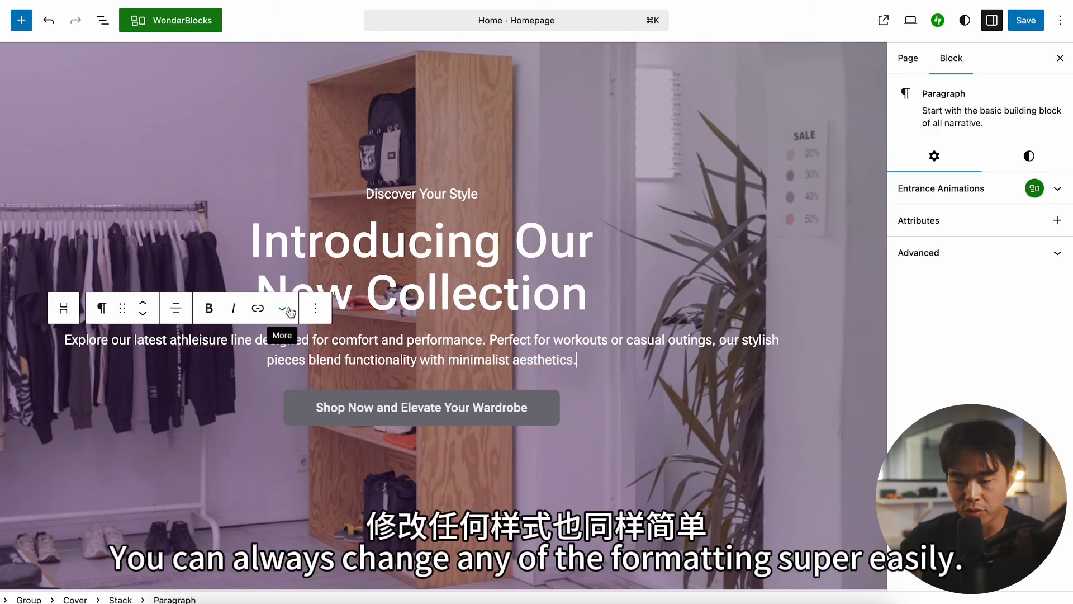
{"action": "left_click", "coordinate": [473, 408]}
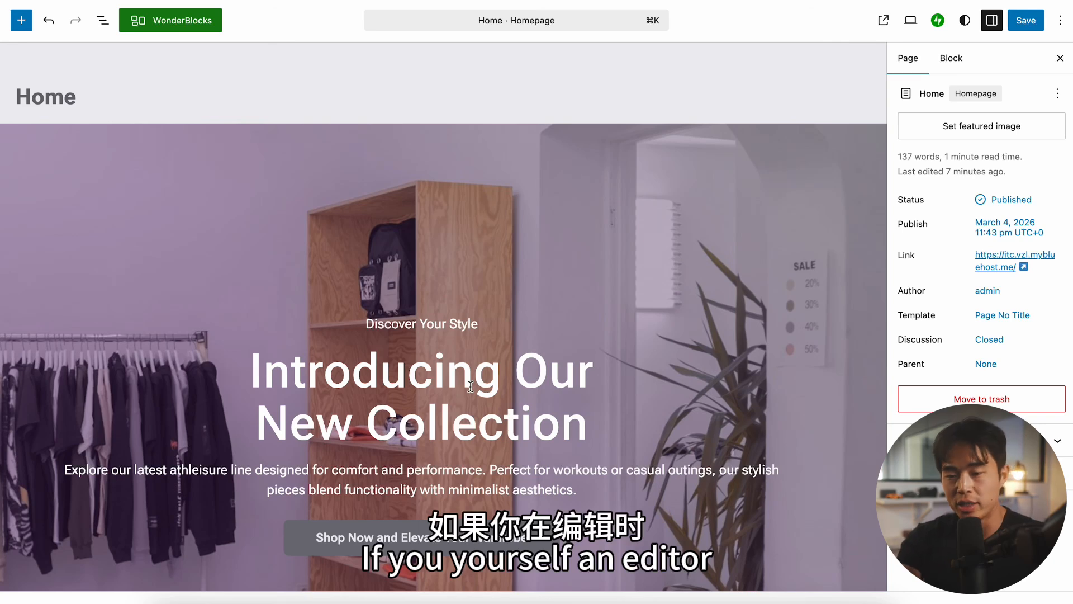
{"action": "scroll", "coordinate": [437, 331], "scroll_direction": "down", "scroll_amount": 2}
{"action": "scroll", "coordinate": [437, 331], "scroll_direction": "up", "scroll_amount": 2}
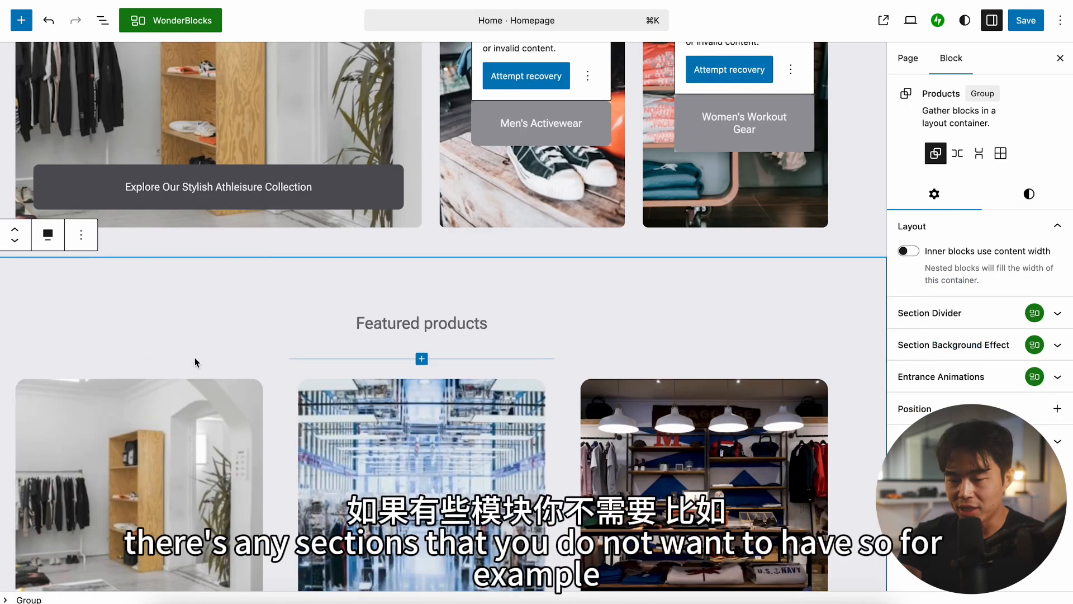
Step: Try duplicating the Features group directly below the hero section and undo the duplication
{"action": "scroll", "coordinate": [194, 358], "scroll_direction": "down", "scroll_amount": 1}
{"action": "scroll", "coordinate": [195, 358], "scroll_direction": "up", "scroll_amount": 6}
{"action": "scroll", "coordinate": [194, 354], "scroll_direction": "down", "scroll_amount": 5}
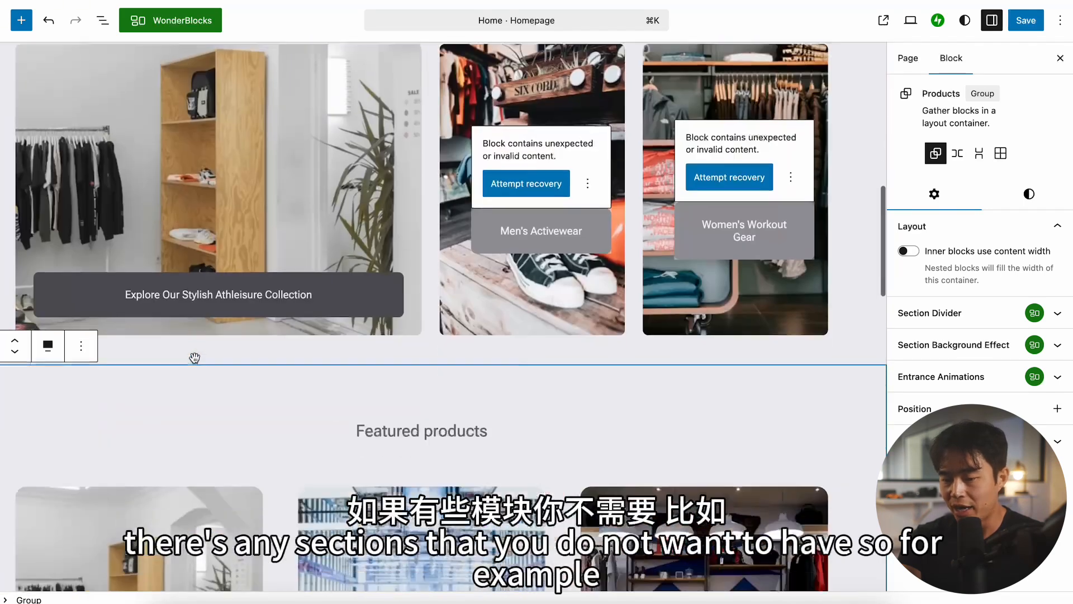
{"action": "scroll", "coordinate": [180, 314], "scroll_direction": "up", "scroll_amount": 3}
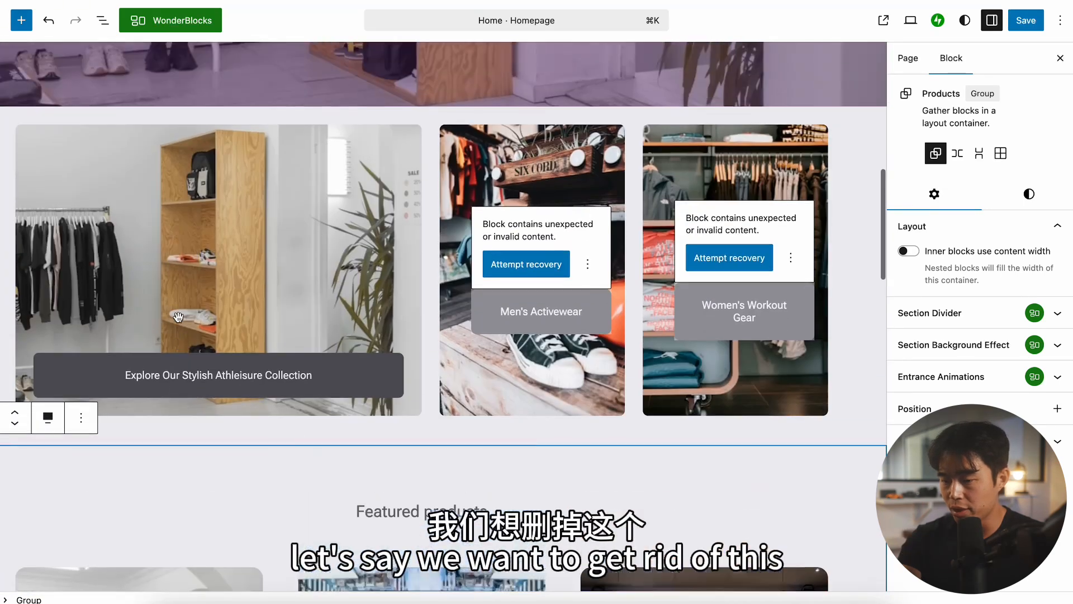
{"action": "left_click", "coordinate": [641, 285]}
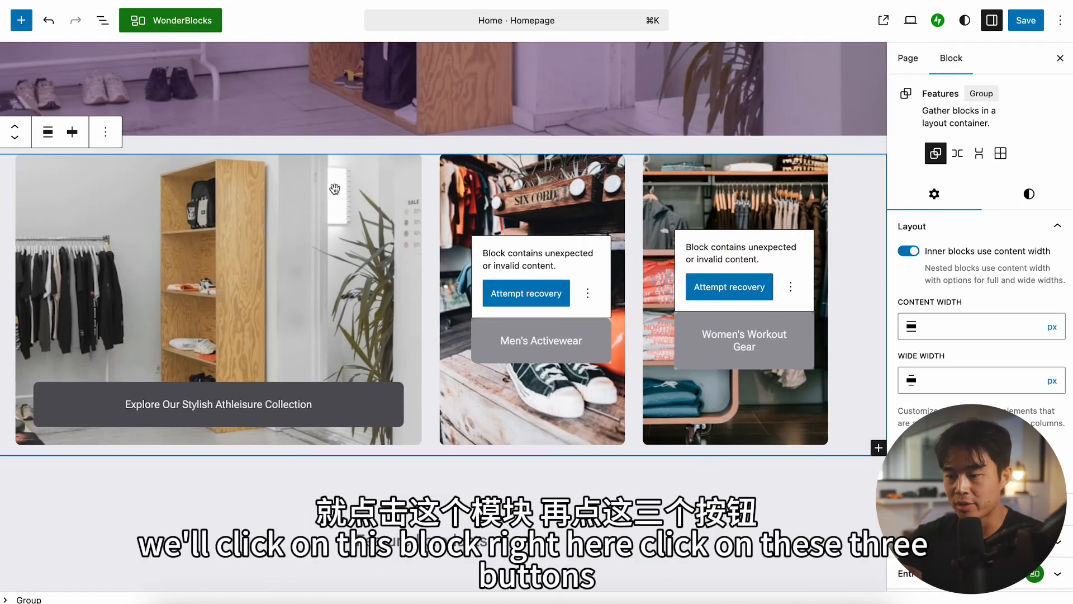
{"action": "left_click", "coordinate": [105, 132]}
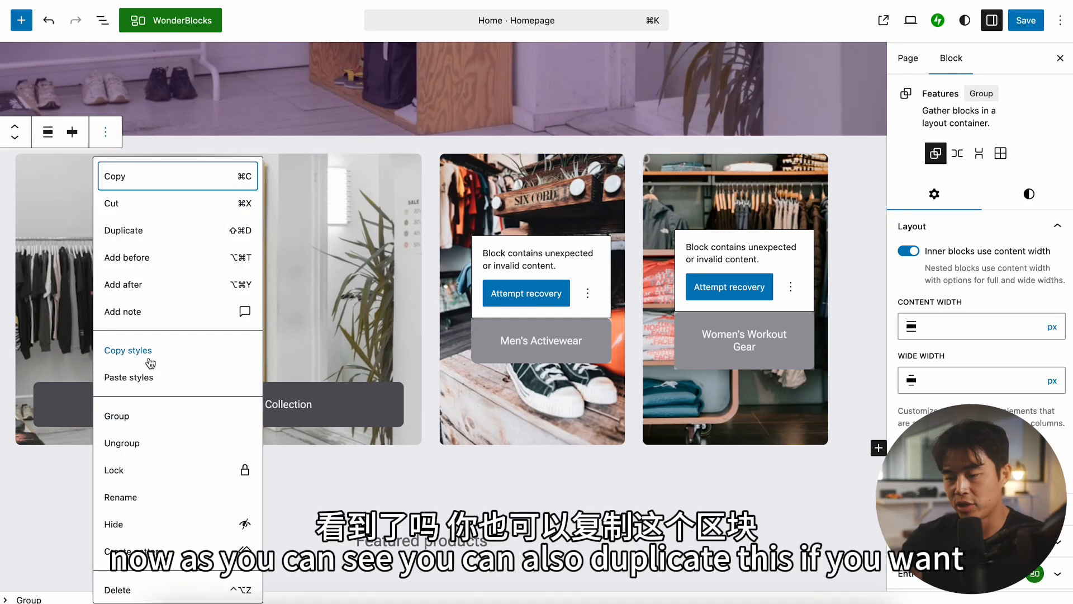
{"action": "left_click", "coordinate": [140, 236]}
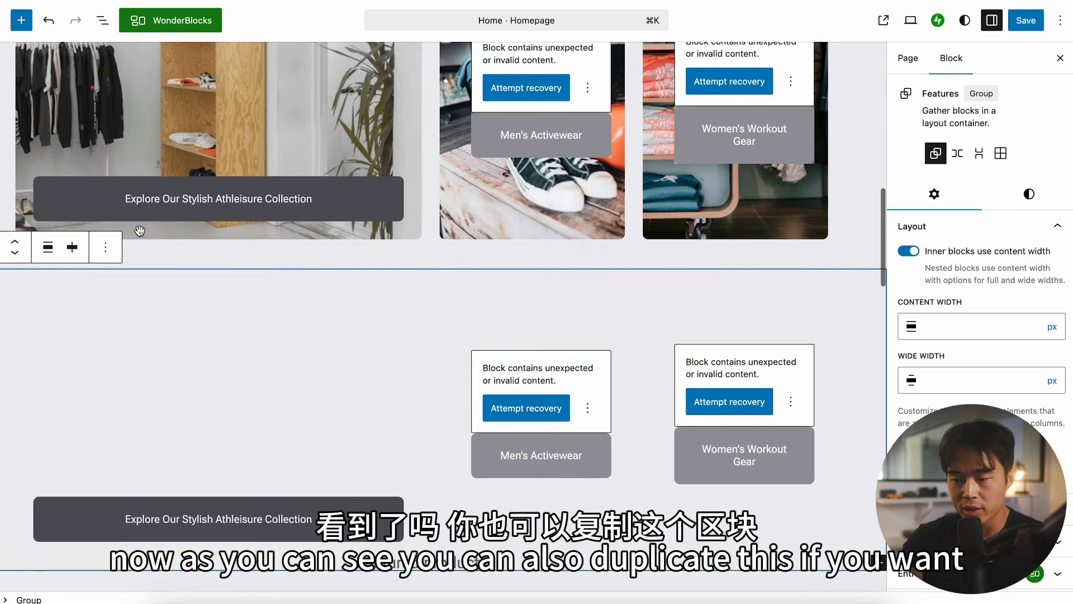
{"action": "scroll", "coordinate": [447, 309], "scroll_direction": "up", "scroll_amount": 2}
{"action": "scroll", "coordinate": [814, 357], "scroll_direction": "up", "scroll_amount": 3}
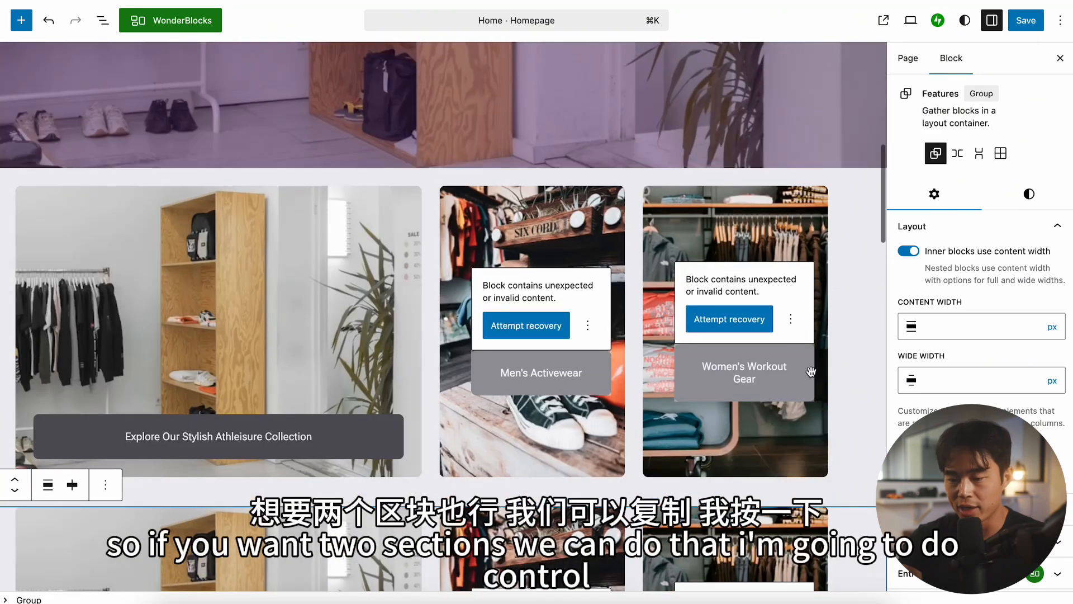
{"action": "scroll", "coordinate": [809, 374], "scroll_direction": "down", "scroll_amount": 7}
{"action": "key", "text": "super+z"}
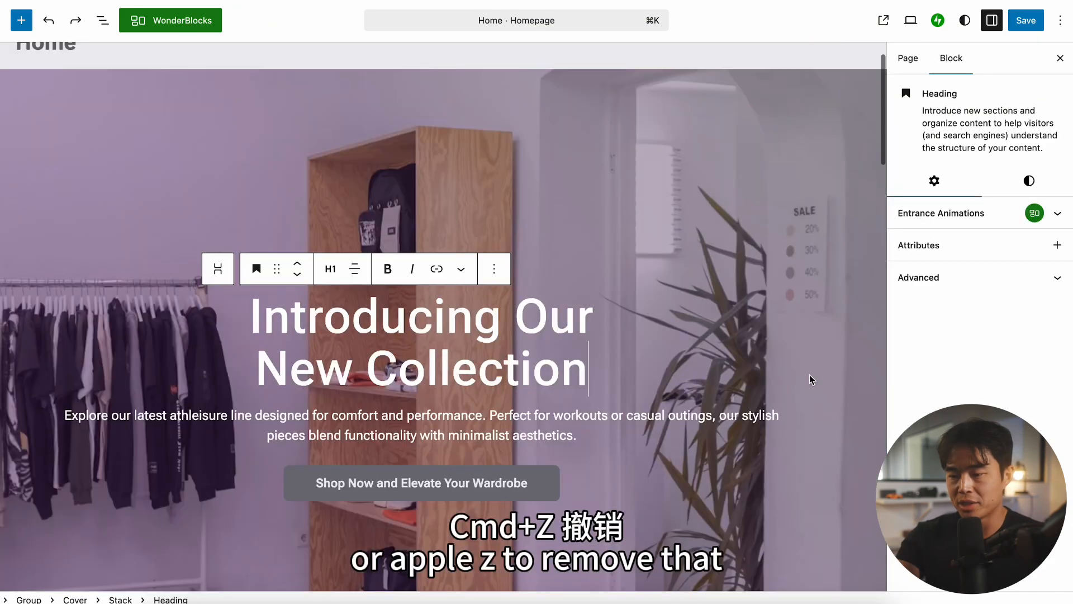
Step: Delete the Features group with the three image cards below the hero section
{"action": "scroll", "coordinate": [566, 344], "scroll_direction": "down", "scroll_amount": 5}
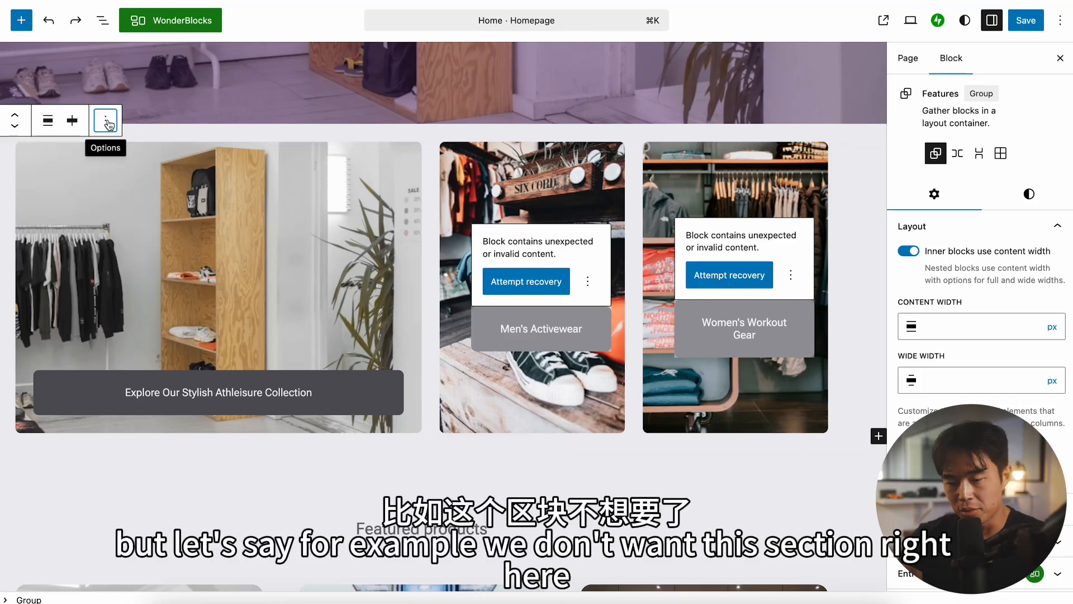
{"action": "left_click", "coordinate": [106, 121]}
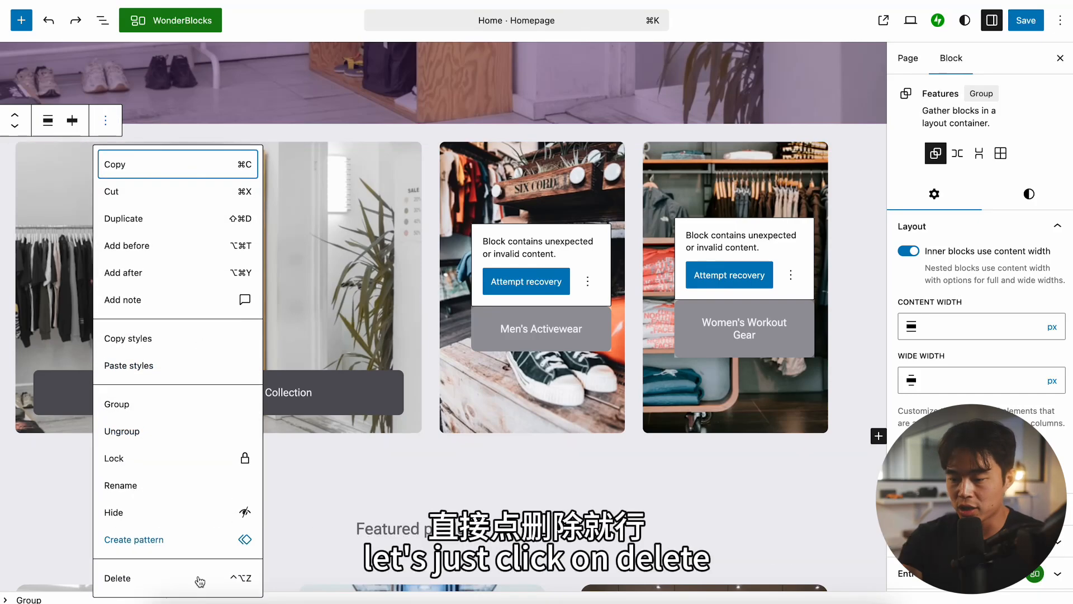
{"action": "left_click", "coordinate": [150, 582]}
Step: Delete the second "Featured products" heading and its product grid below the dark "Elevate Your Workout Experience" section
{"action": "scroll", "coordinate": [555, 204], "scroll_direction": "down", "scroll_amount": 12}
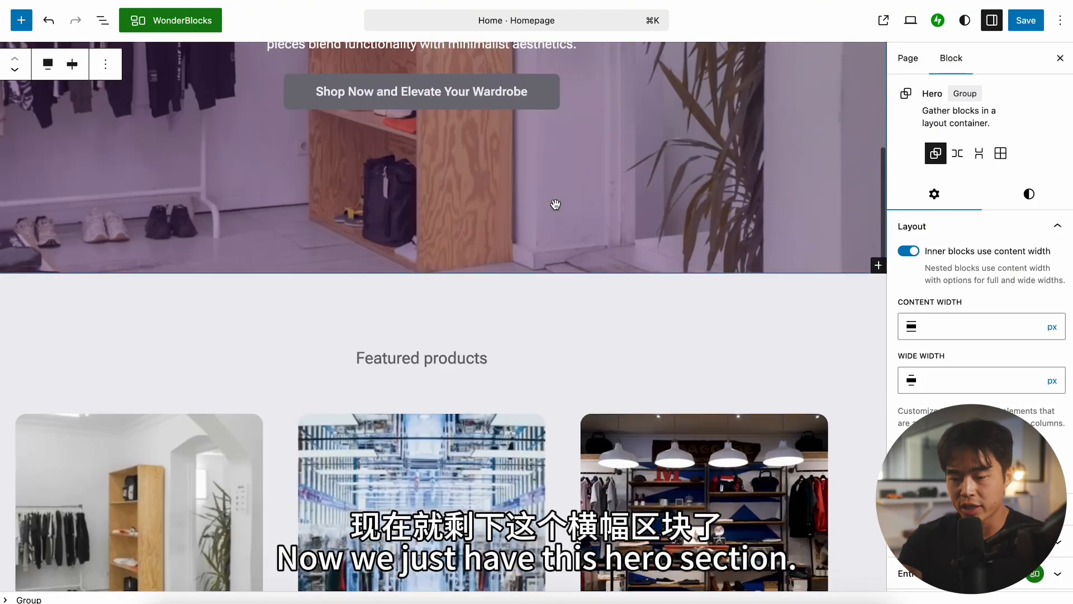
{"action": "scroll", "coordinate": [501, 320], "scroll_direction": "down", "scroll_amount": 10}
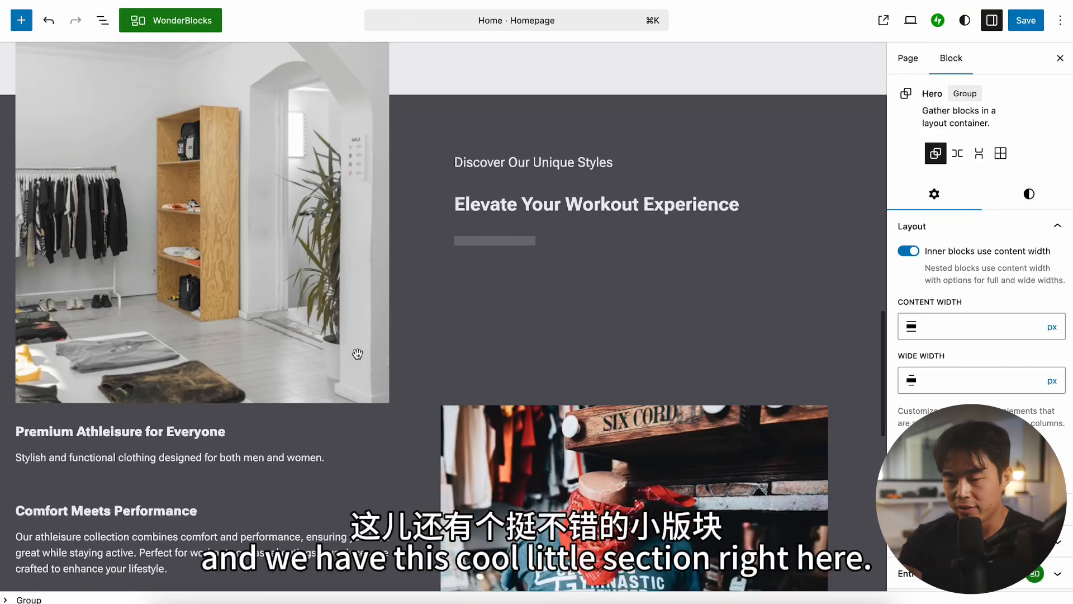
{"action": "scroll", "coordinate": [452, 392], "scroll_direction": "down", "scroll_amount": 3}
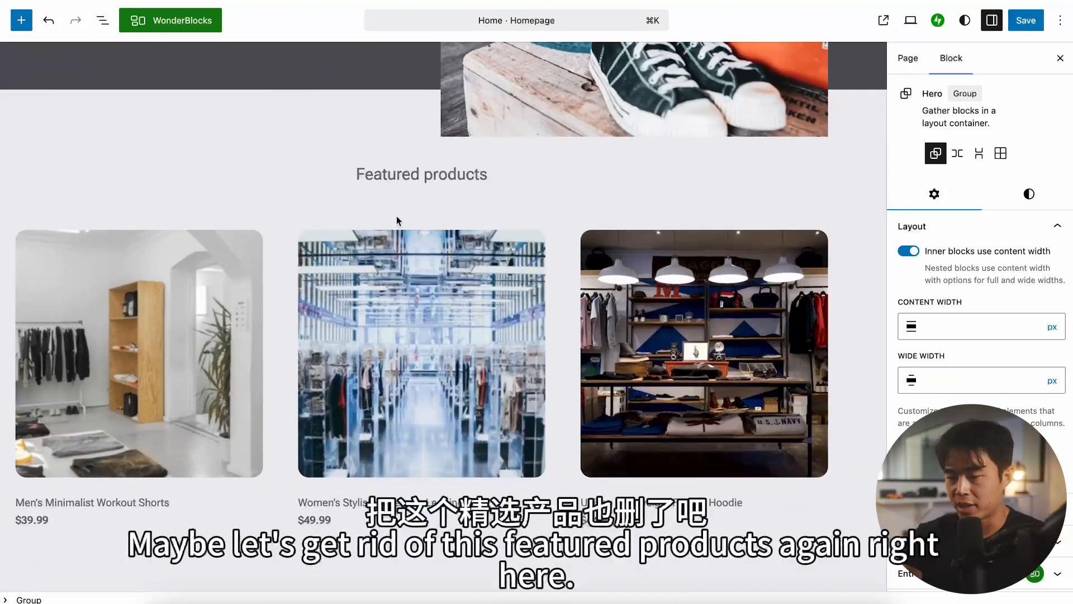
{"action": "left_click", "coordinate": [485, 175]}
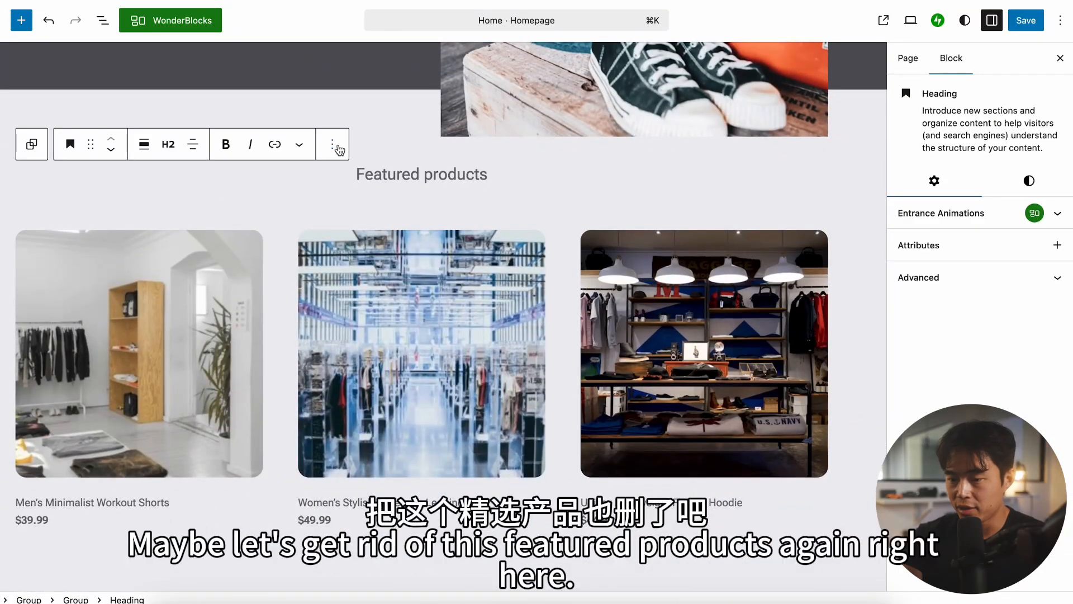
{"action": "left_click", "coordinate": [336, 147]}
{"action": "left_click", "coordinate": [383, 598]}
{"action": "left_click", "coordinate": [120, 198]}
{"action": "left_click", "coordinate": [190, 568]}
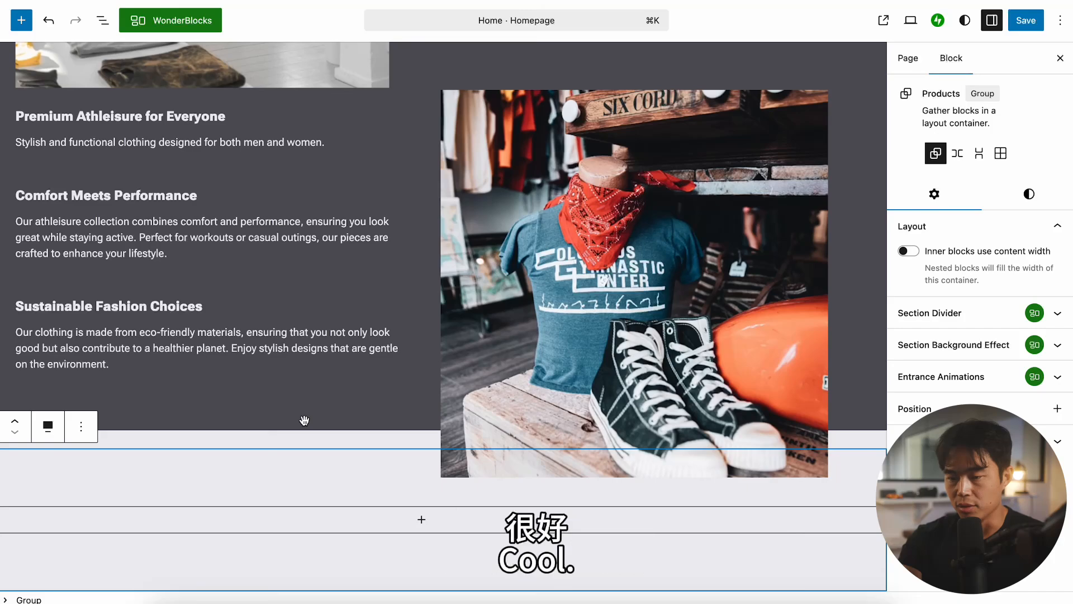
Step: Insert the WonderBlocks Testimonials pattern "What customers think of us" into the emptied Products group
{"action": "scroll", "coordinate": [305, 420], "scroll_direction": "up", "scroll_amount": 8}
{"action": "scroll", "coordinate": [304, 420], "scroll_direction": "down", "scroll_amount": 8}
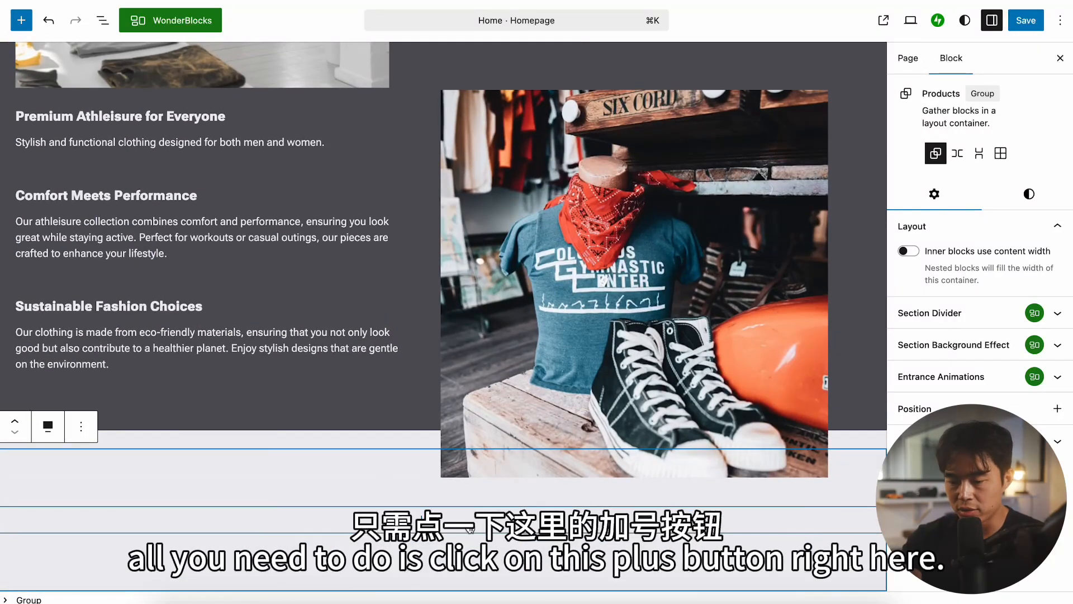
{"action": "left_click", "coordinate": [422, 519]}
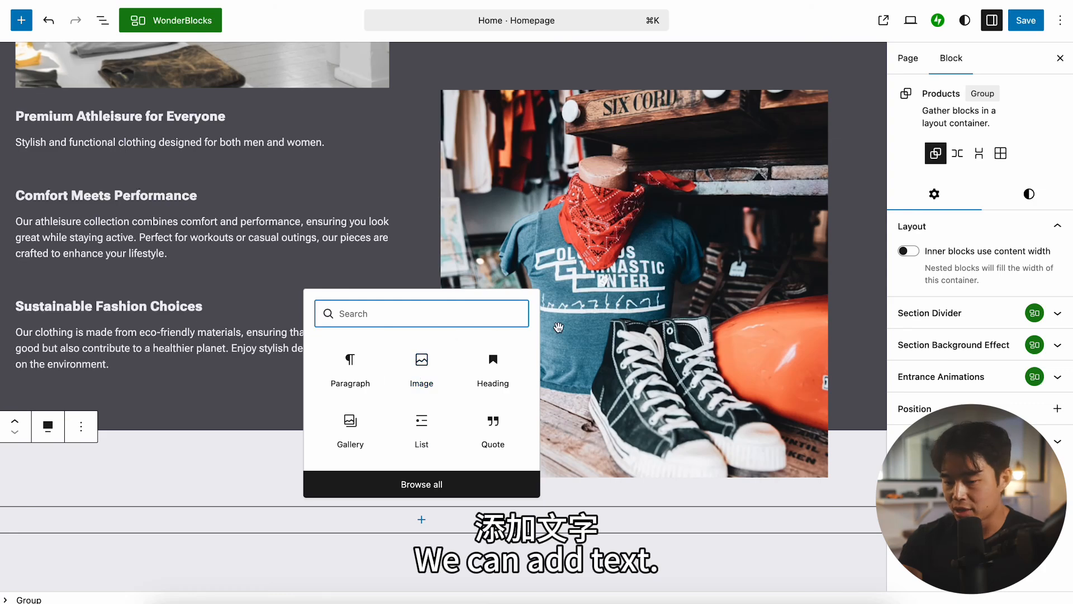
{"action": "left_click", "coordinate": [422, 484]}
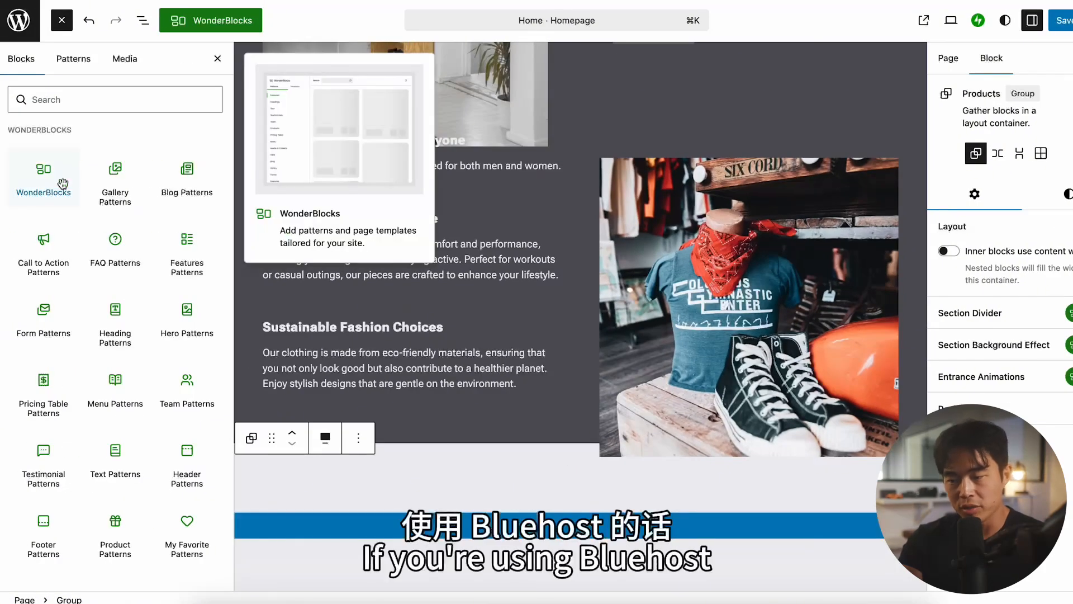
{"action": "left_click", "coordinate": [48, 182]}
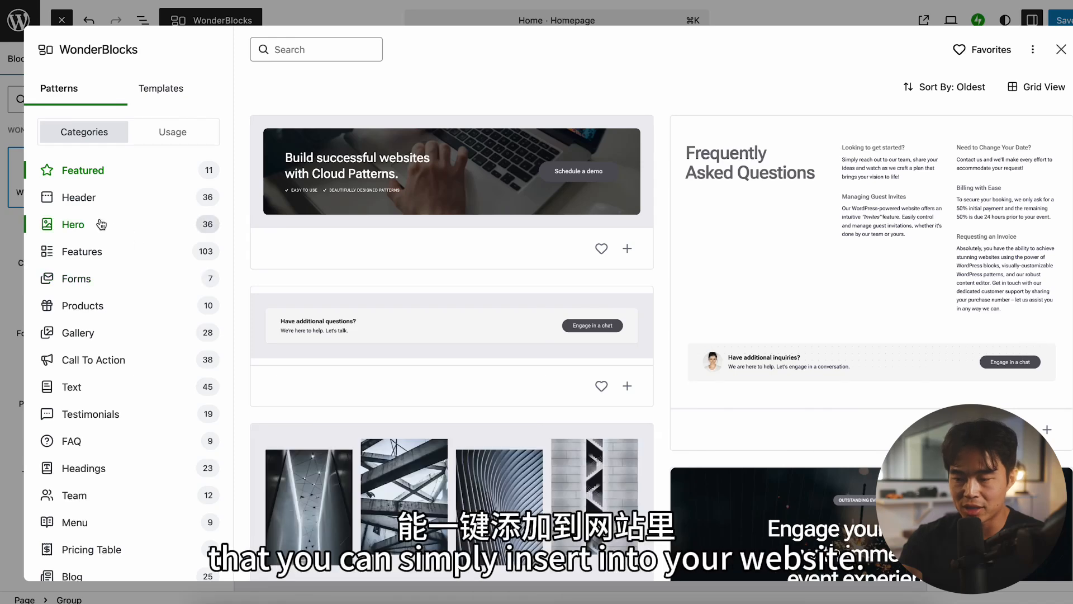
{"action": "scroll", "coordinate": [114, 367], "scroll_direction": "down", "scroll_amount": 3}
{"action": "scroll", "coordinate": [114, 366], "scroll_direction": "down", "scroll_amount": 1}
{"action": "left_click", "coordinate": [126, 318]}
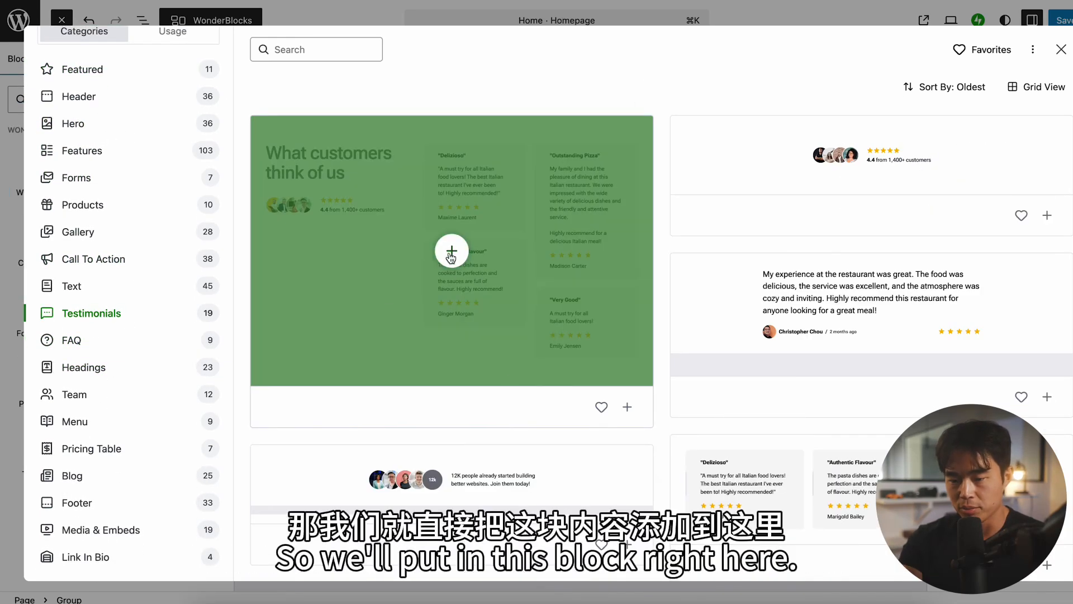
{"action": "left_click", "coordinate": [452, 254]}
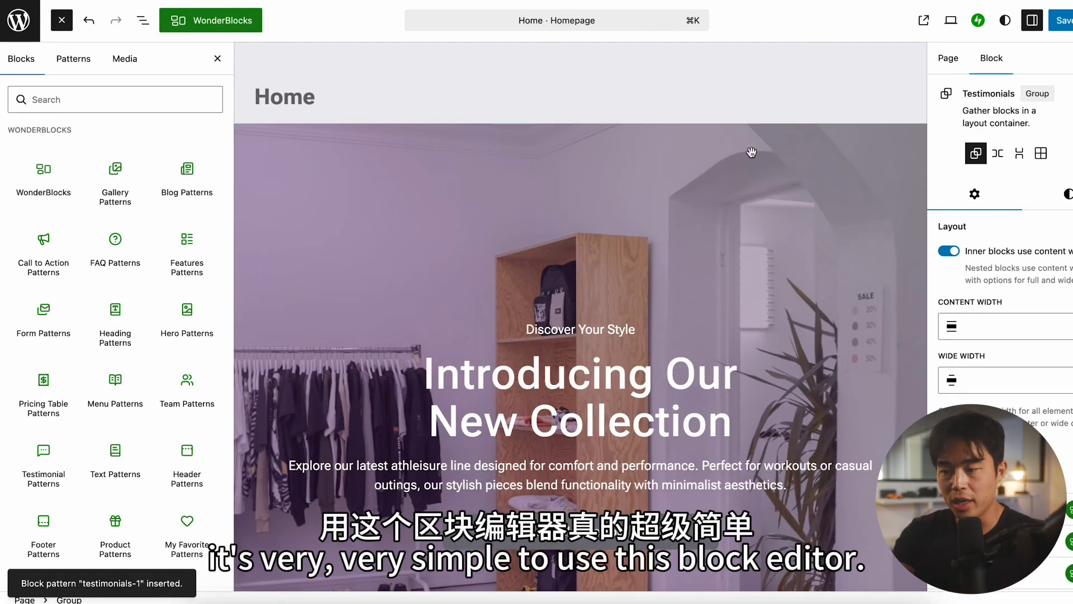
Step: Preview the homepage in the Mobile view and review its hero, featured products and dark content sections
{"action": "left_click", "coordinate": [732, 122]}
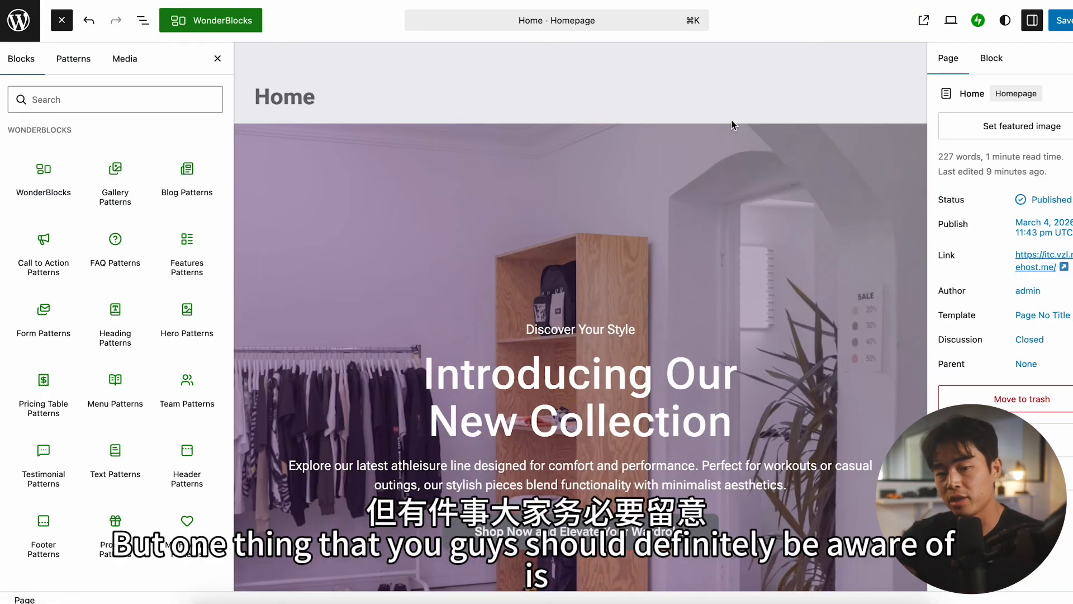
{"action": "left_click", "coordinate": [958, 22]}
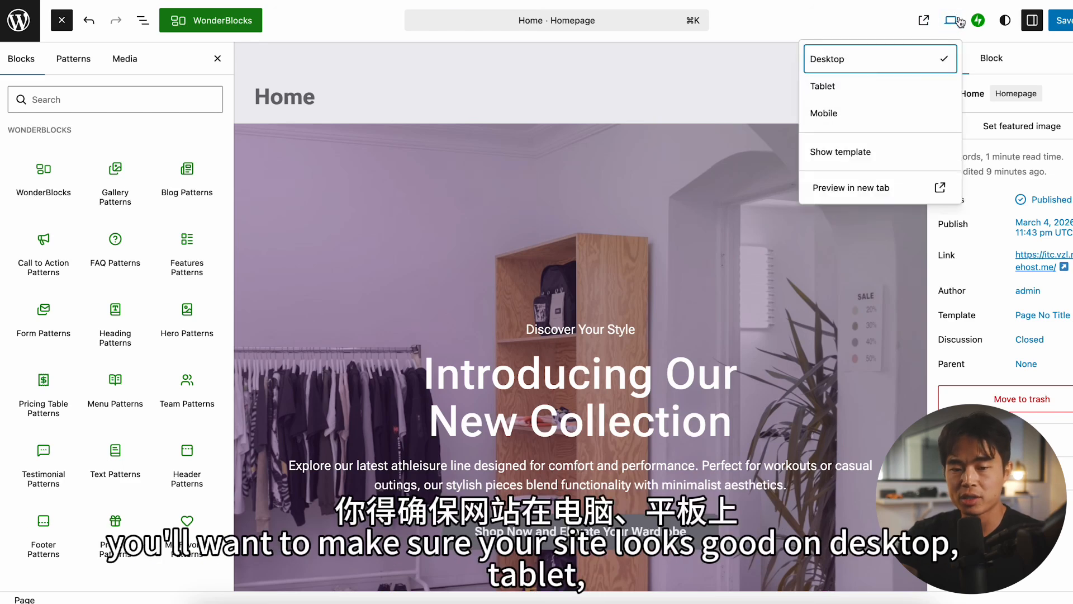
{"action": "left_click", "coordinate": [847, 118]}
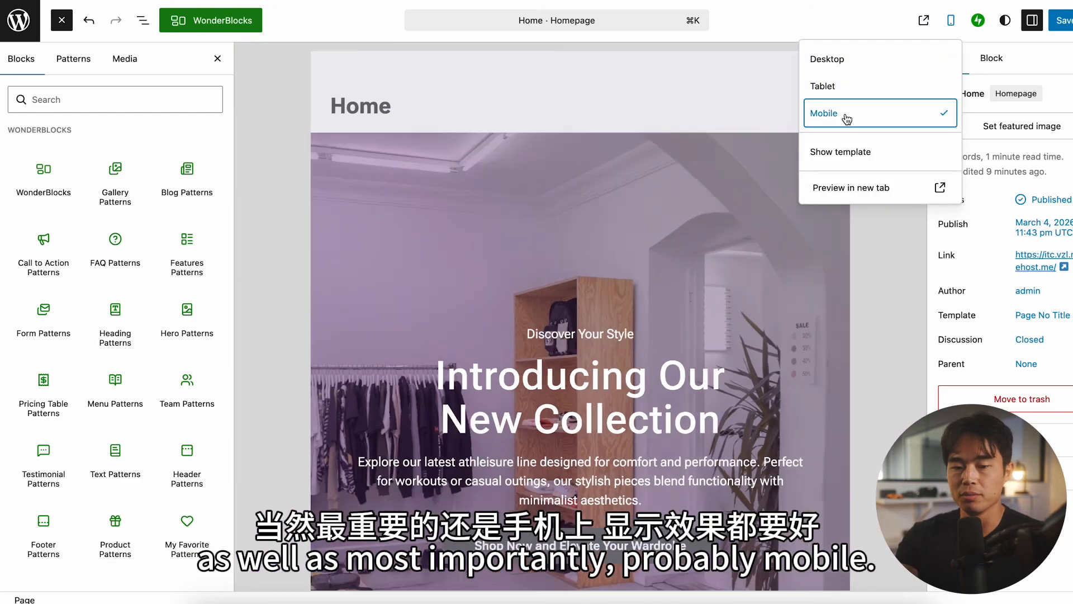
{"action": "left_click", "coordinate": [882, 291]}
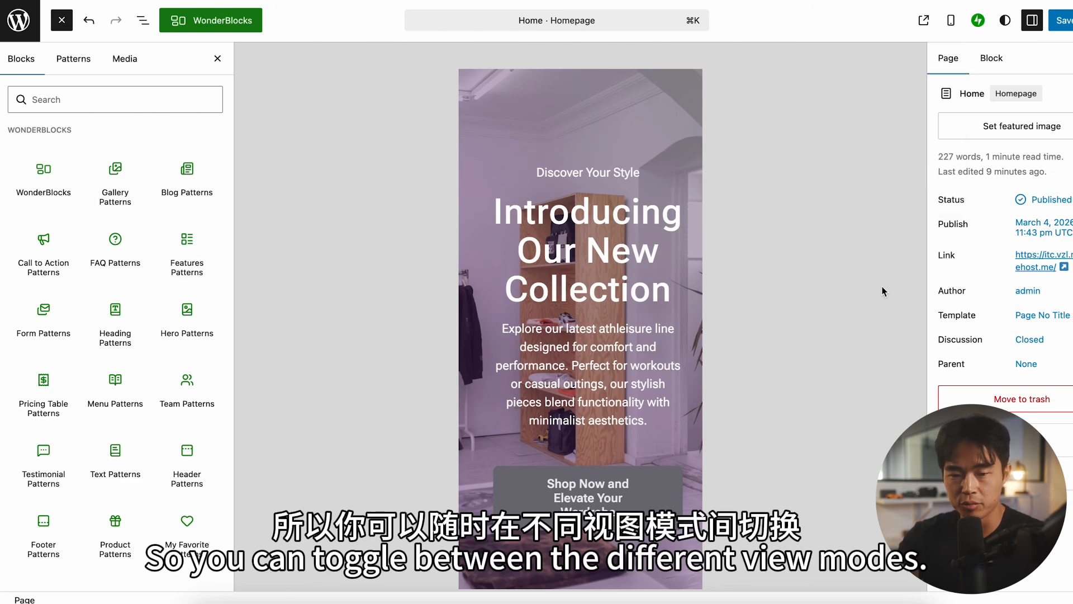
{"action": "left_click", "coordinate": [612, 280]}
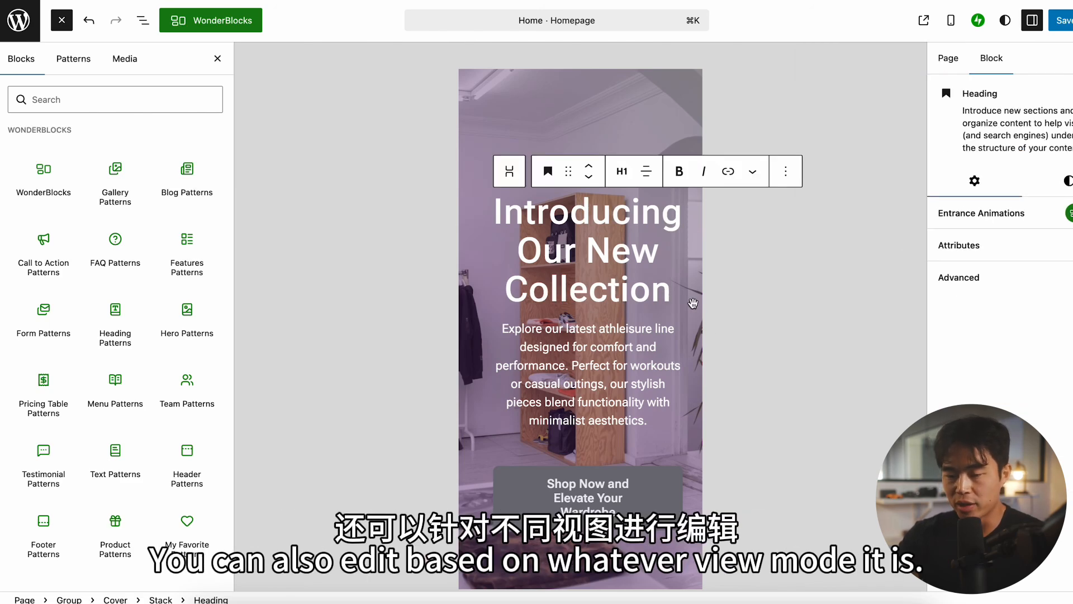
{"action": "scroll", "coordinate": [799, 287], "scroll_direction": "down", "scroll_amount": 6}
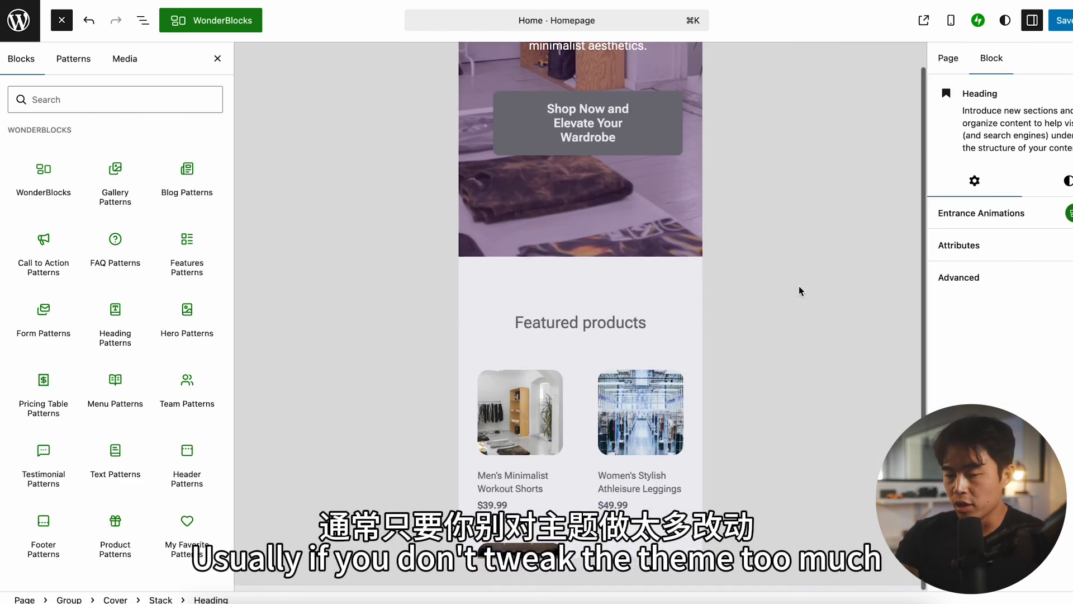
{"action": "scroll", "coordinate": [656, 396], "scroll_direction": "down", "scroll_amount": 10}
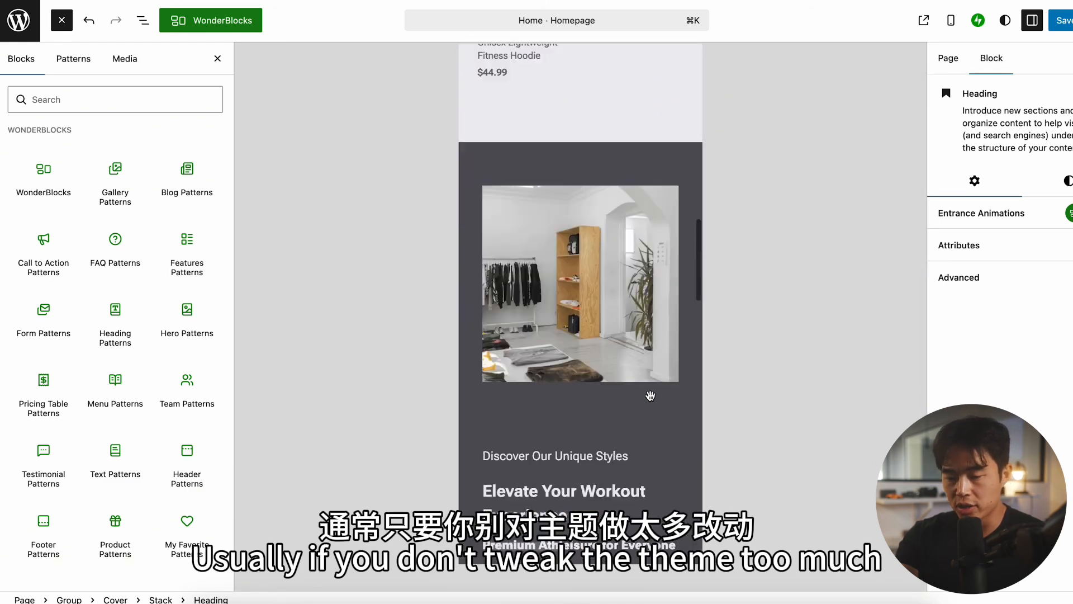
{"action": "scroll", "coordinate": [650, 396], "scroll_direction": "down", "scroll_amount": 8}
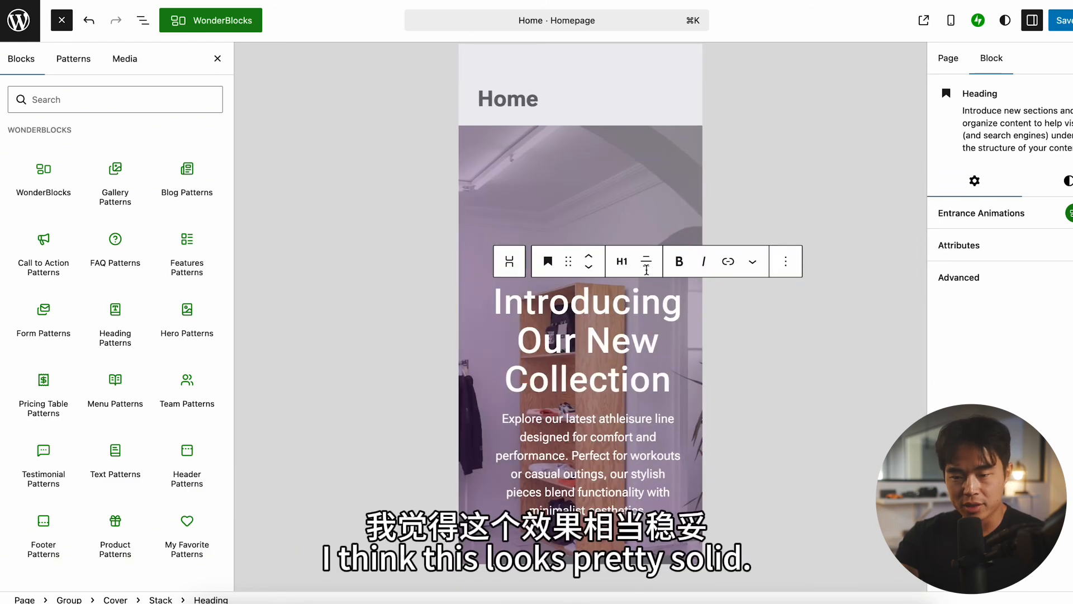
Step: Return the homepage preview to the Desktop view and save the page changes
{"action": "left_click", "coordinate": [950, 20]}
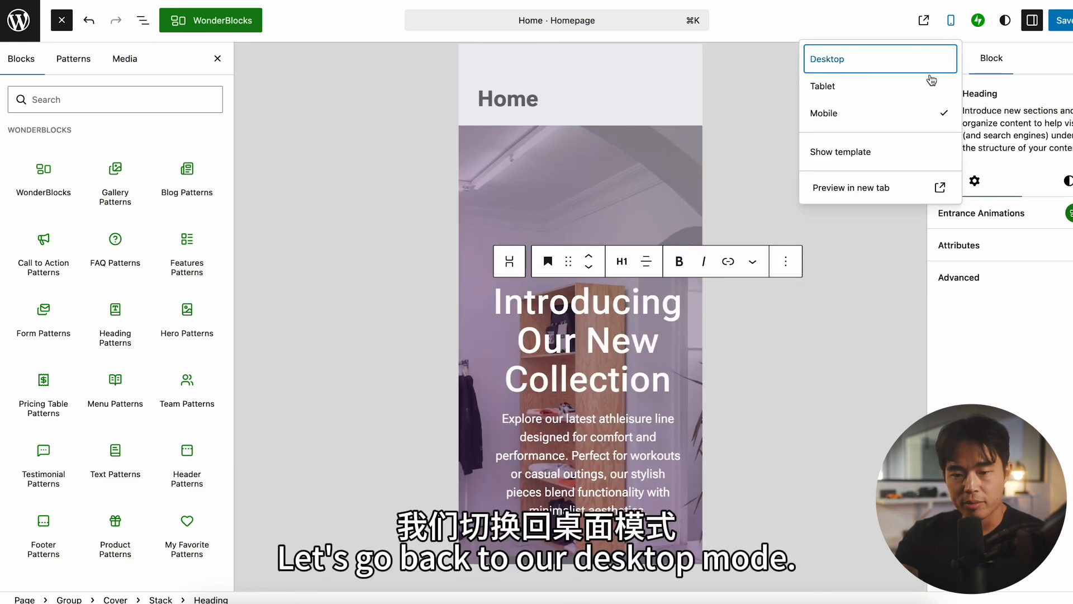
{"action": "left_click", "coordinate": [864, 59]}
{"action": "left_click", "coordinate": [855, 168]}
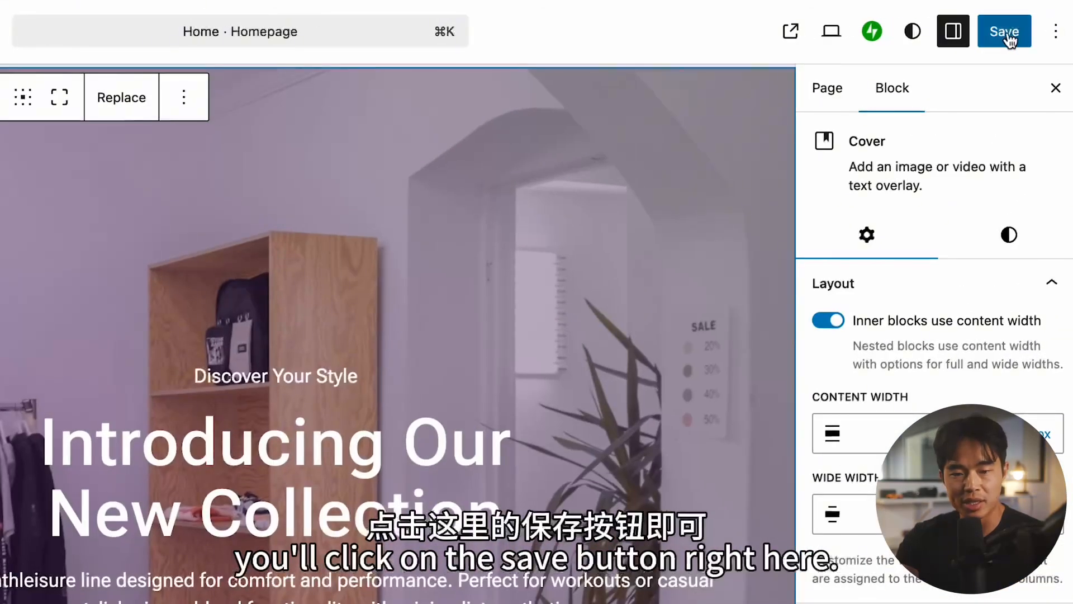
{"action": "left_click", "coordinate": [1068, 21]}
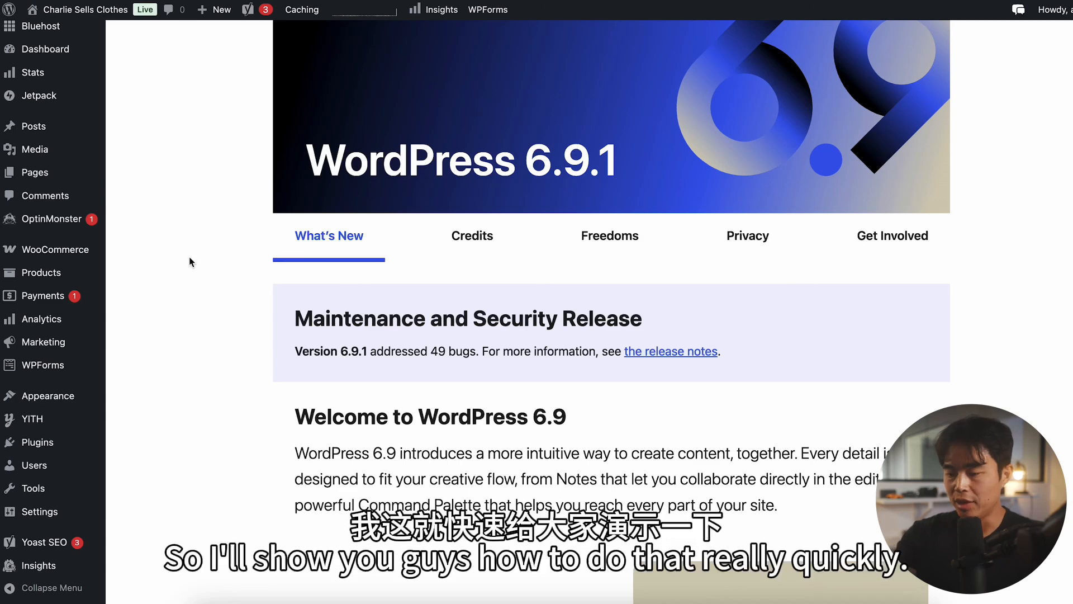
Step: Open the WordPress.org themes library and search it for "astra"
{"action": "scroll", "coordinate": [189, 257], "scroll_direction": "down", "scroll_amount": 2}
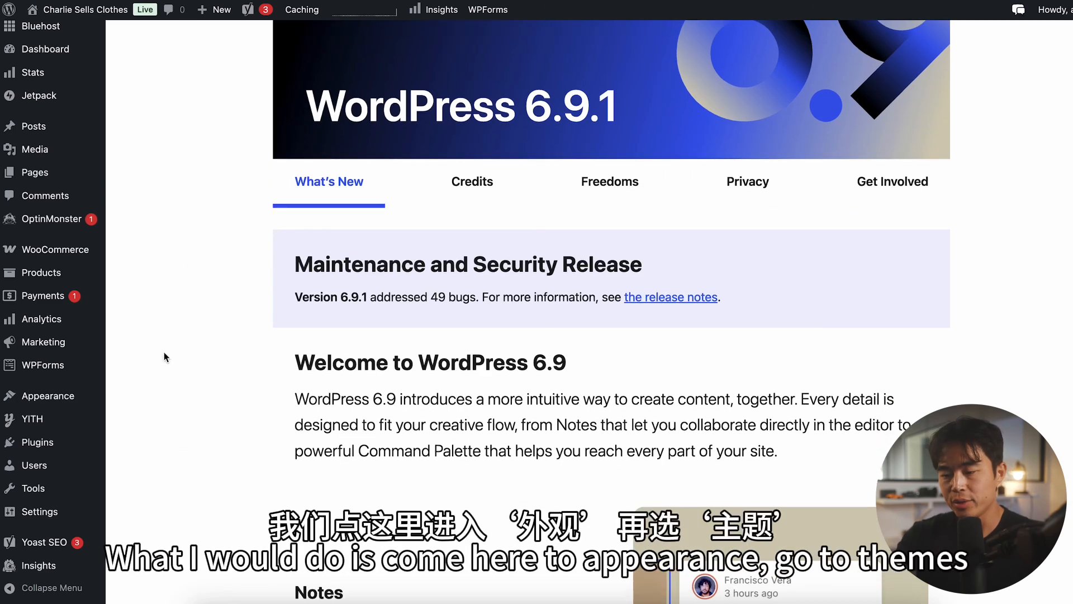
{"action": "mouse_move", "coordinate": [69, 406]}
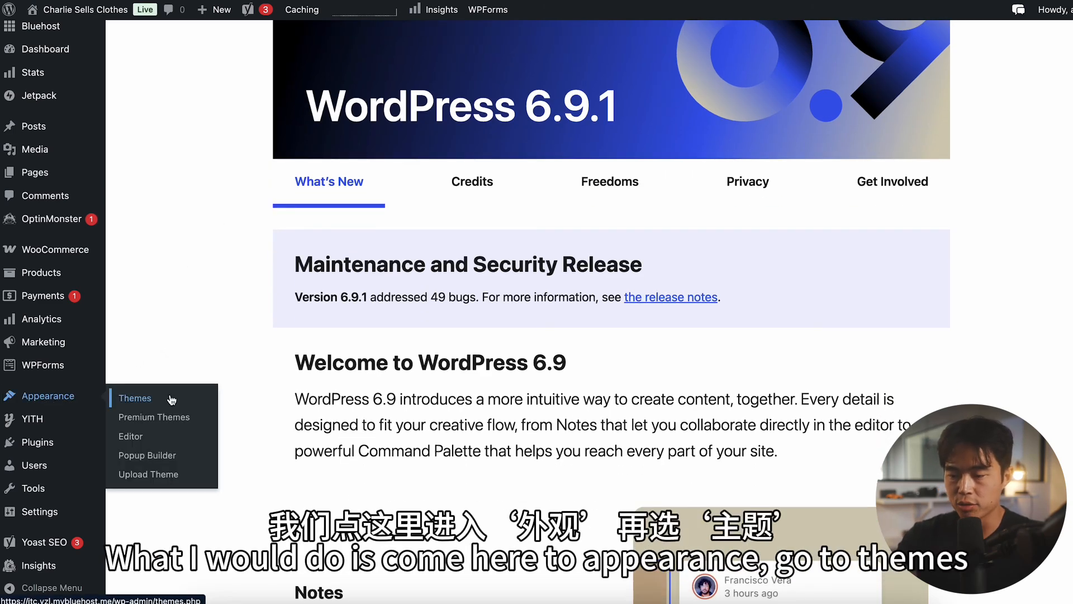
{"action": "left_click", "coordinate": [149, 400]}
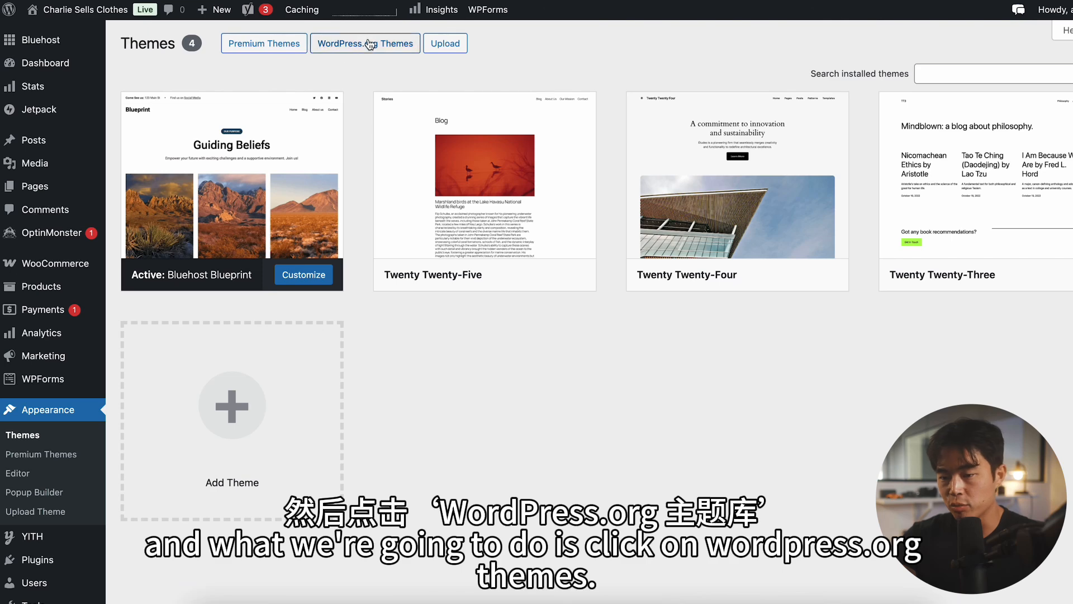
{"action": "left_click", "coordinate": [376, 49]}
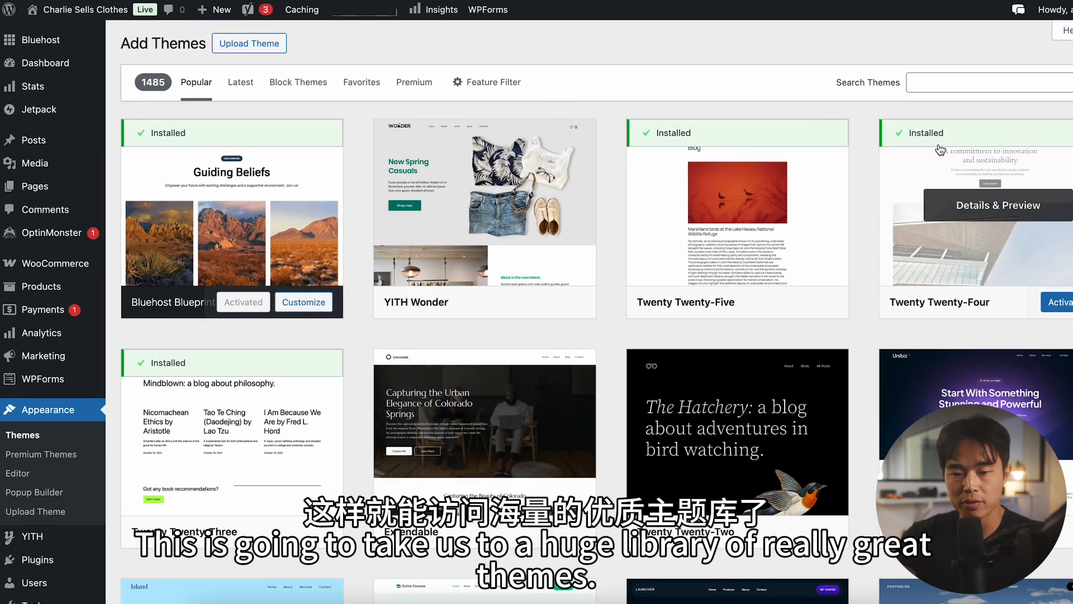
{"action": "left_click", "coordinate": [963, 79]}
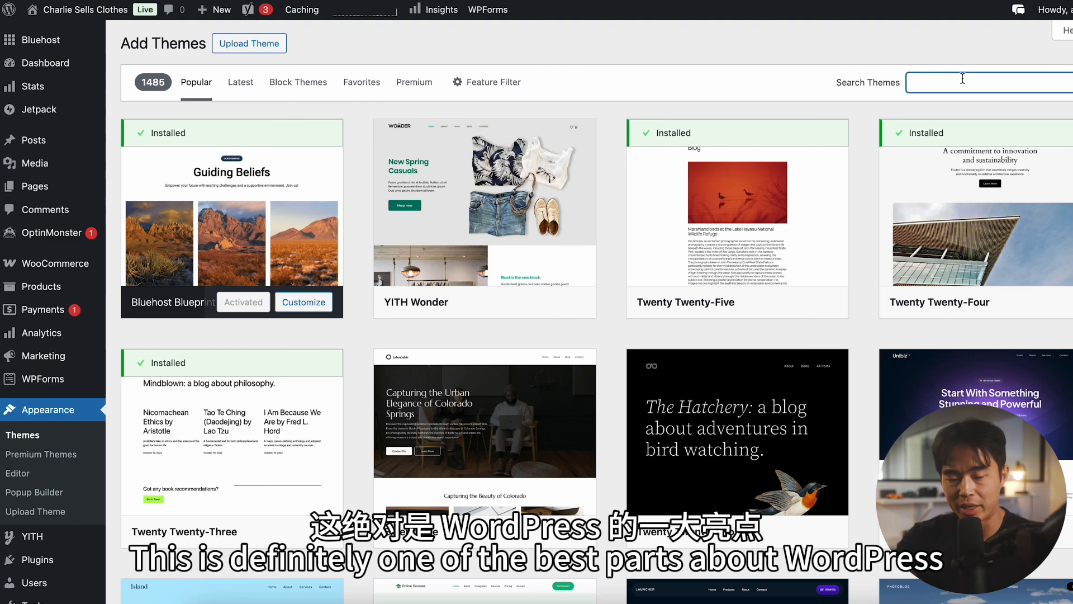
{"action": "type", "text": "astra"}
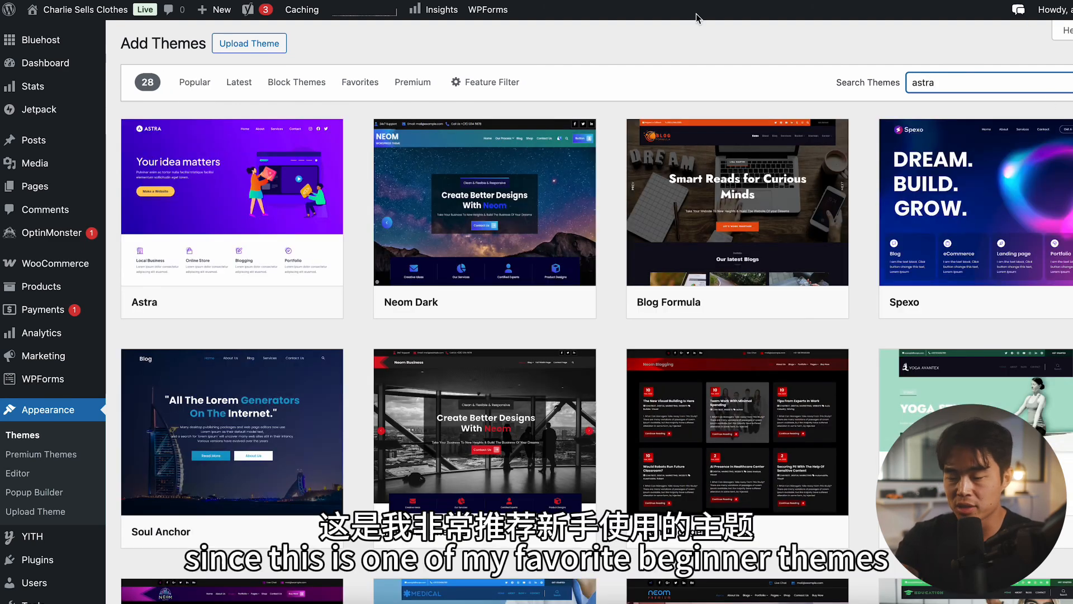
Step: Install and activate the Astra theme and open it for customization
{"action": "mouse_move", "coordinate": [288, 133]}
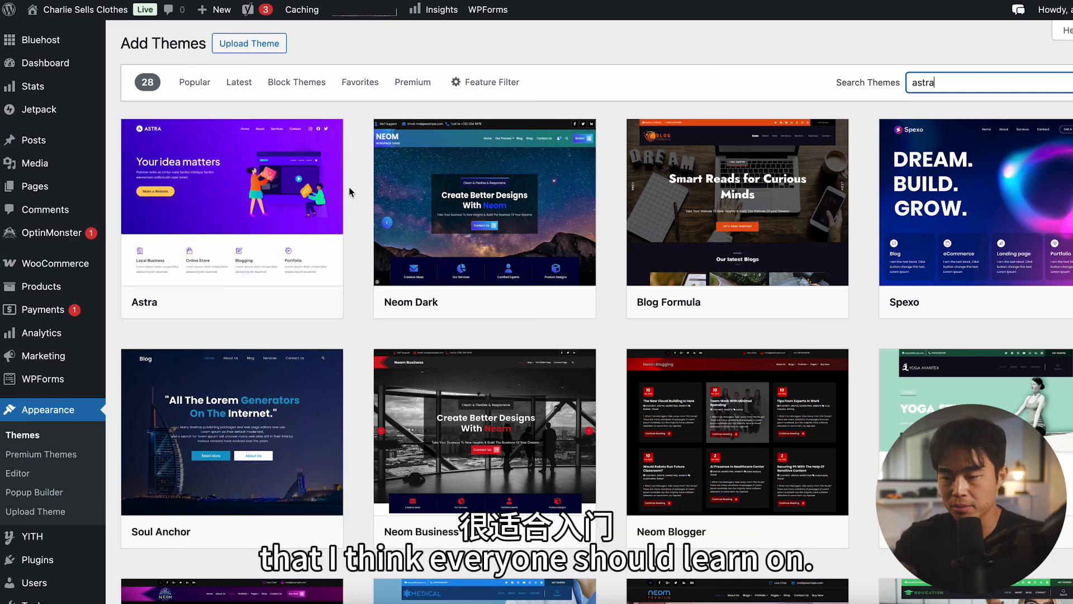
{"action": "left_click", "coordinate": [262, 303]}
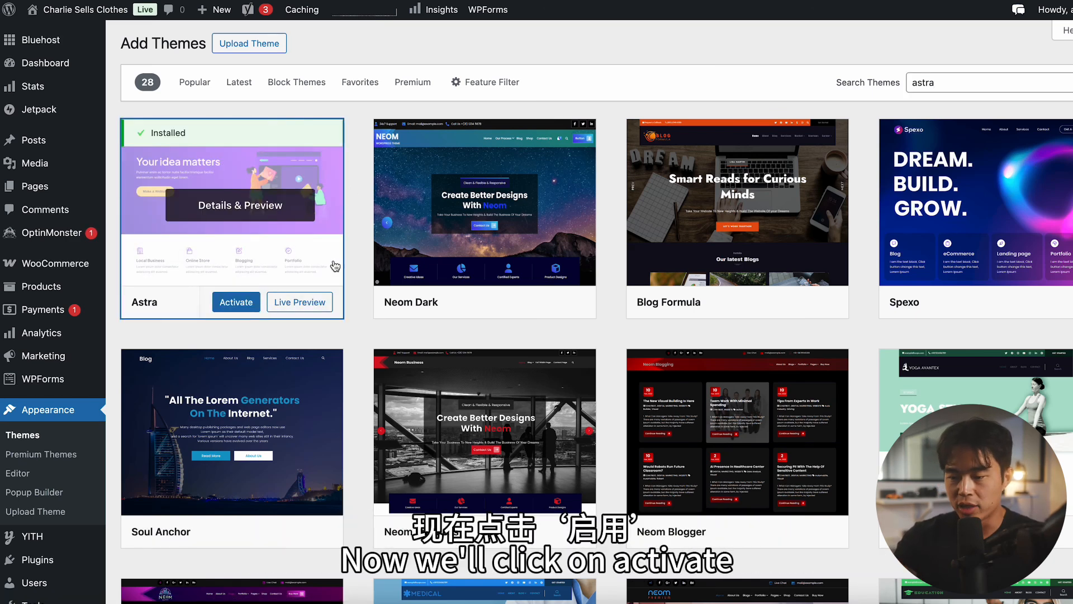
{"action": "left_click", "coordinate": [244, 306]}
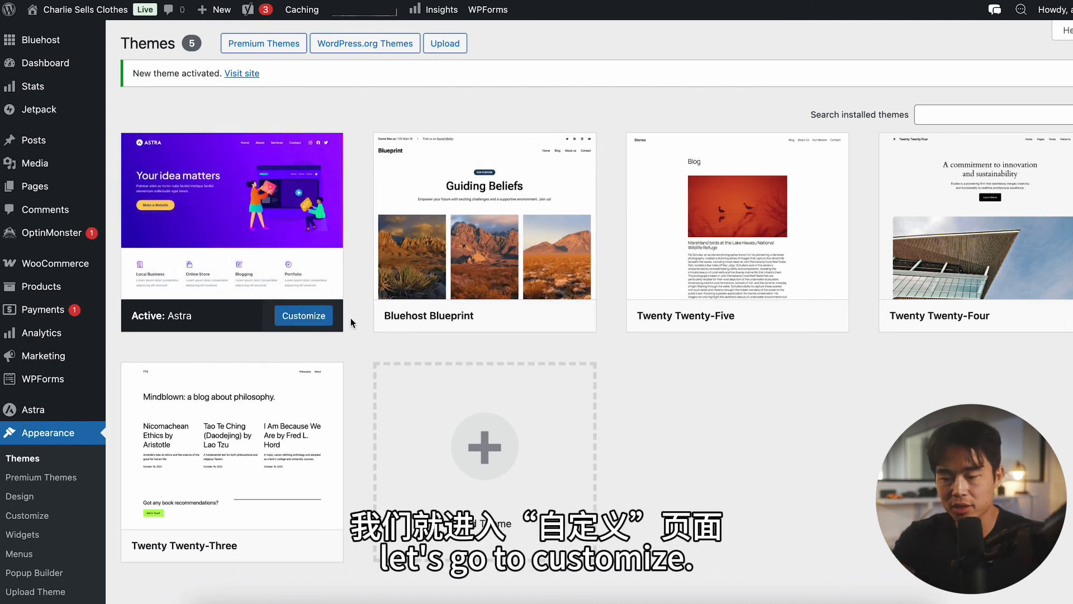
{"action": "left_click", "coordinate": [312, 323]}
Step: Search the plugins for "starter templates" and install Starter Templates – AI-Powered Templates for Elementor & Gutenberg
{"action": "scroll", "coordinate": [407, 222], "scroll_direction": "down", "scroll_amount": 3}
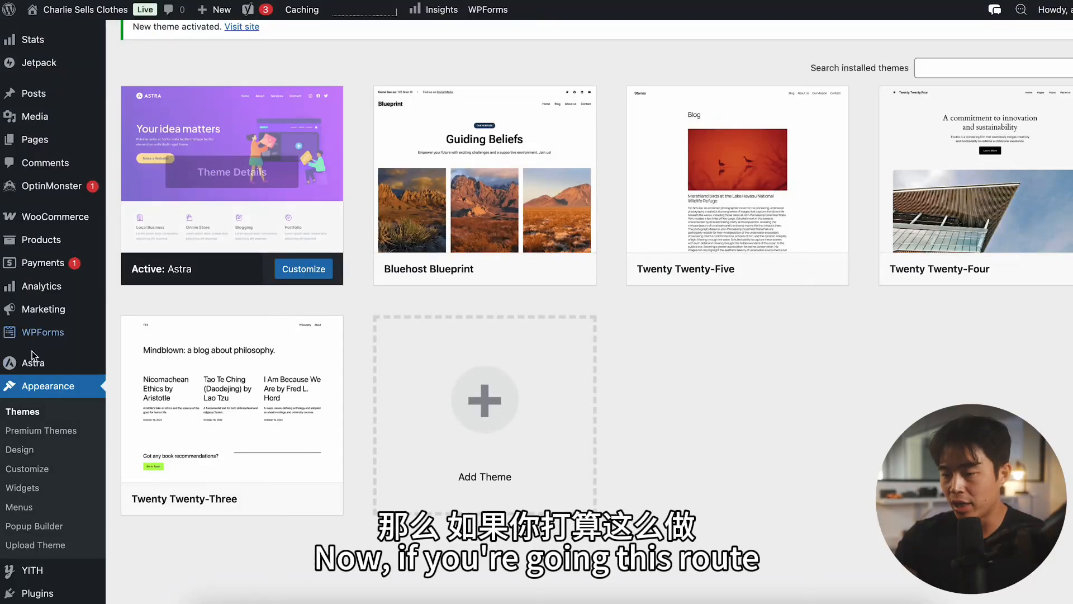
{"action": "mouse_move", "coordinate": [59, 341]}
{"action": "scroll", "coordinate": [58, 341], "scroll_direction": "down", "scroll_amount": 3}
{"action": "mouse_move", "coordinate": [44, 447]}
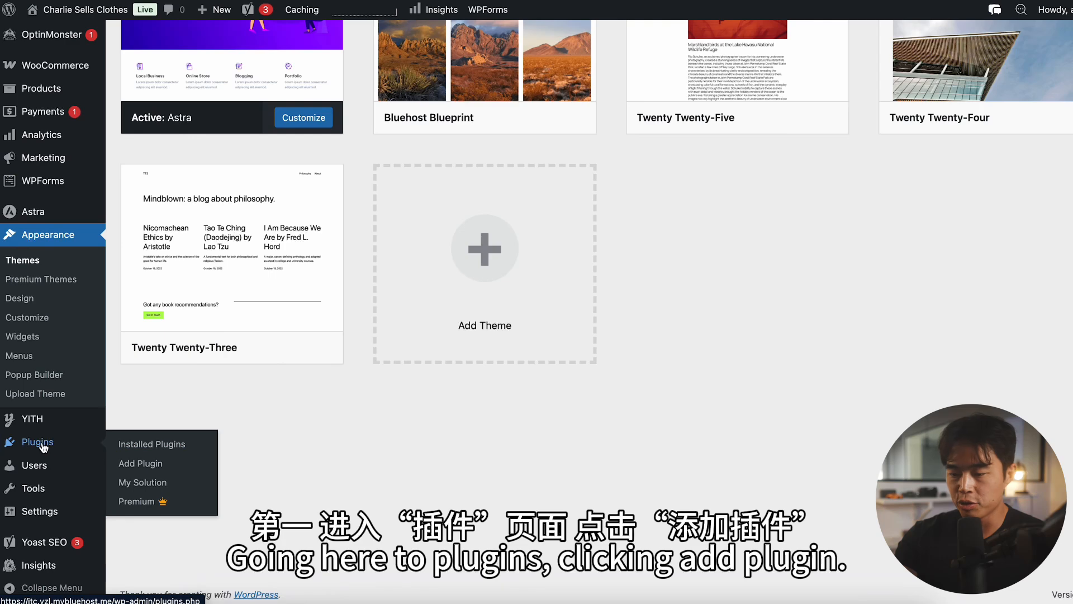
{"action": "left_click", "coordinate": [163, 468]}
{"action": "left_click", "coordinate": [922, 107]}
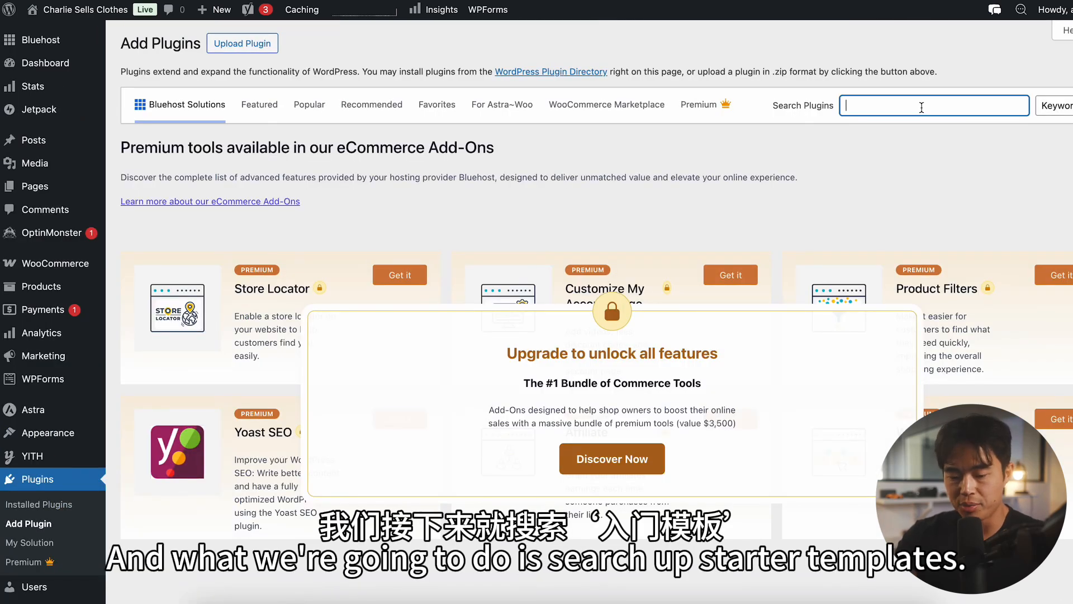
{"action": "type", "text": "starter templates"}
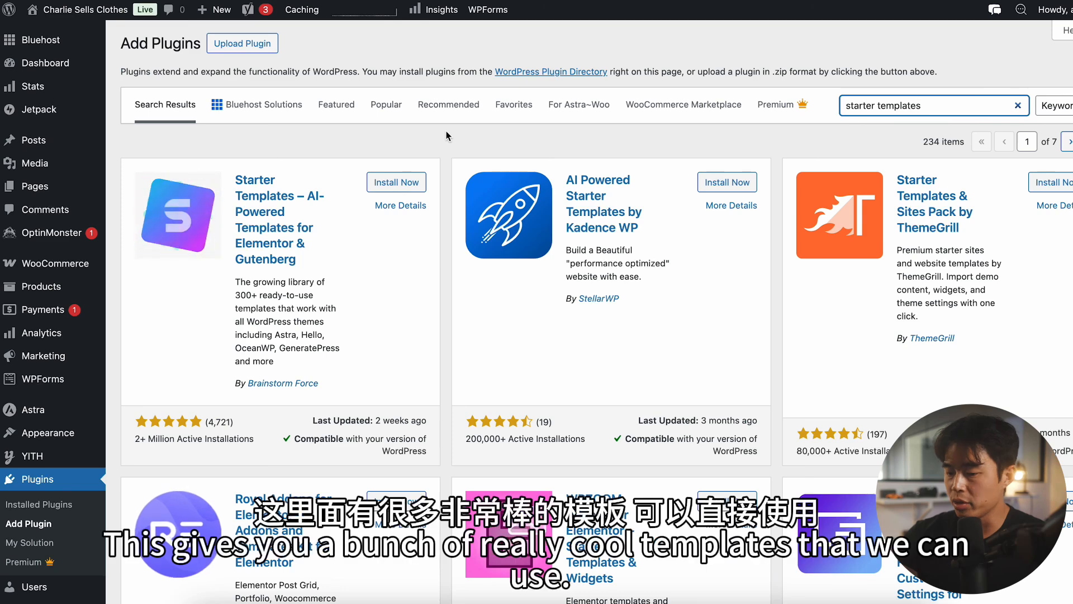
{"action": "left_click", "coordinate": [418, 137]}
{"action": "left_click", "coordinate": [396, 182]}
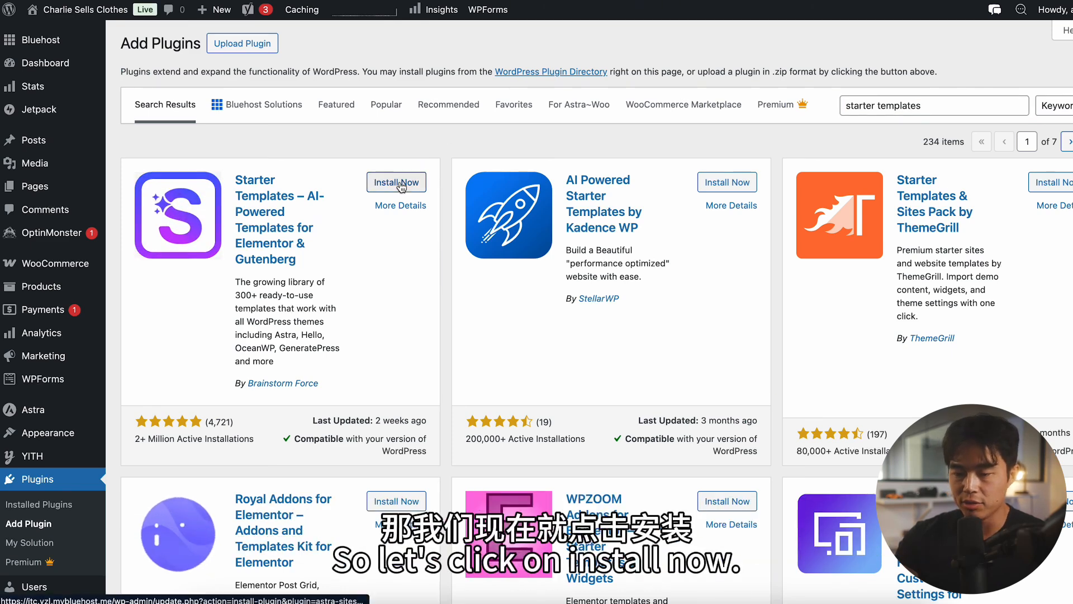
Step: Search the plugins for "elementor" and install the Elementor Website Builder plugin
{"action": "triple_click", "coordinate": [947, 105]}
{"action": "type", "text": "elementor"}
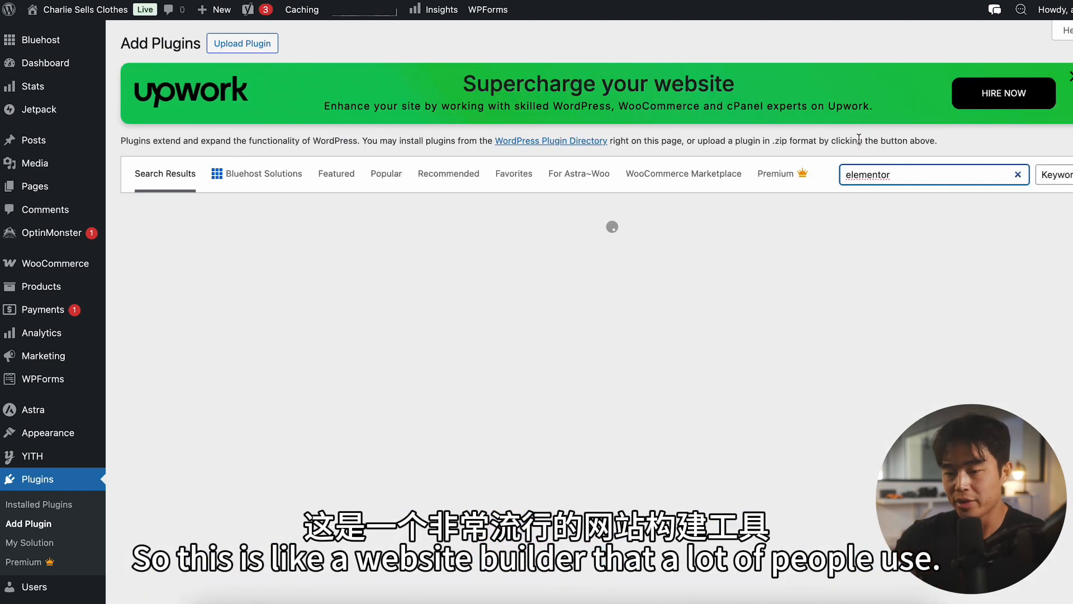
{"action": "scroll", "coordinate": [405, 203], "scroll_direction": "down", "scroll_amount": 1}
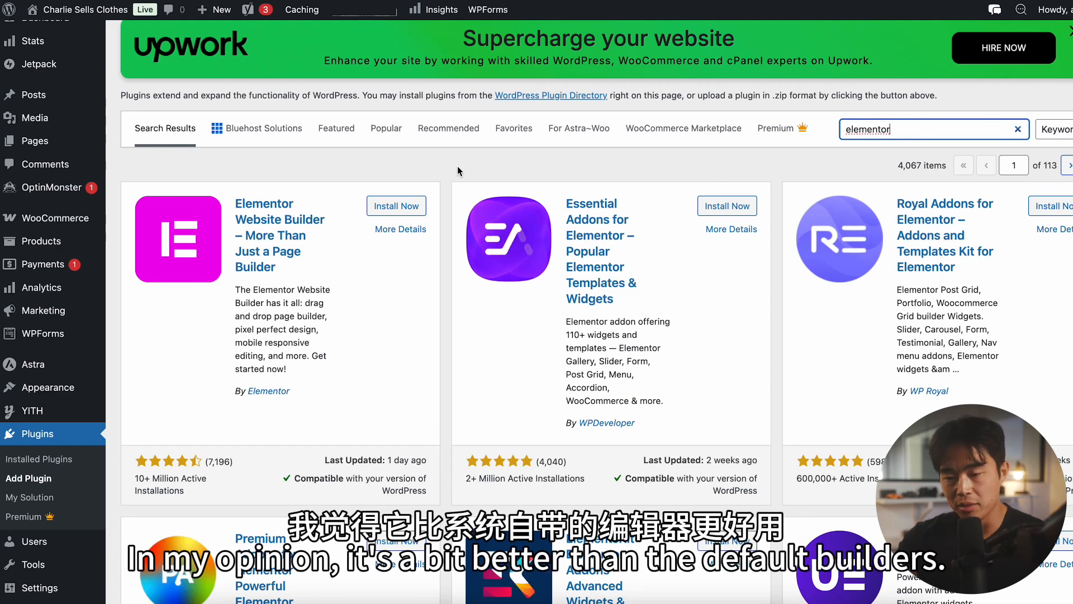
{"action": "left_click", "coordinate": [395, 206]}
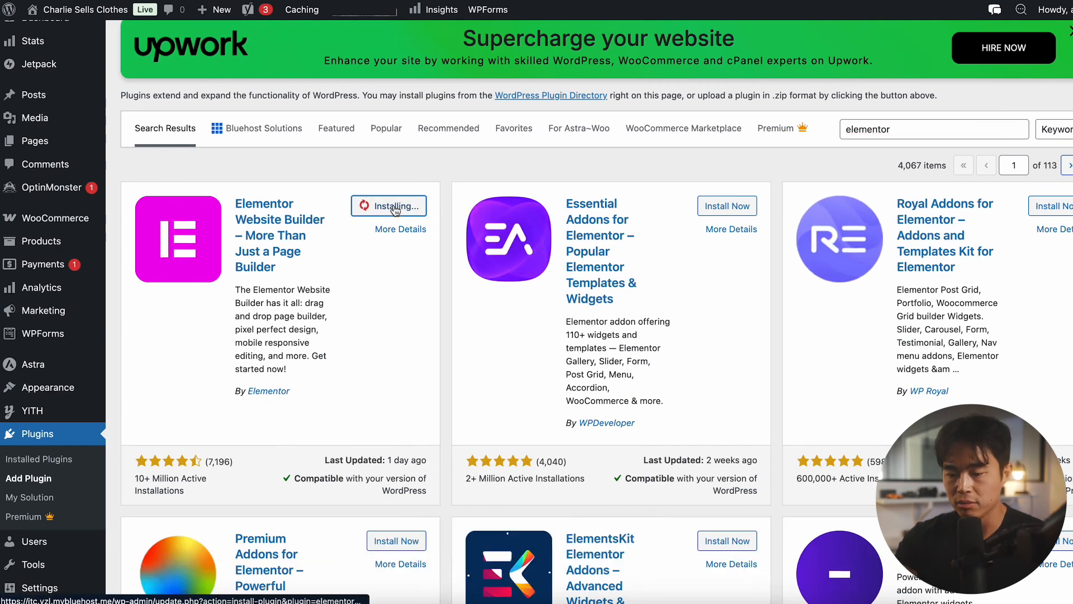
Step: Open Starter Templates and choose Elementor as the page builder for the template library
{"action": "left_click", "coordinate": [169, 446]}
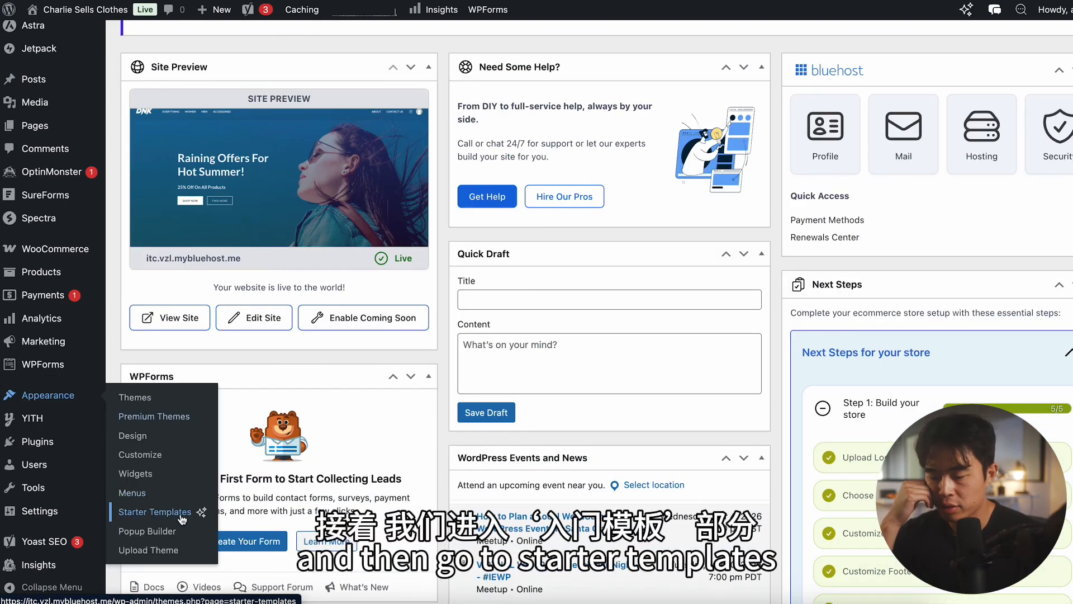
{"action": "left_click", "coordinate": [181, 515]}
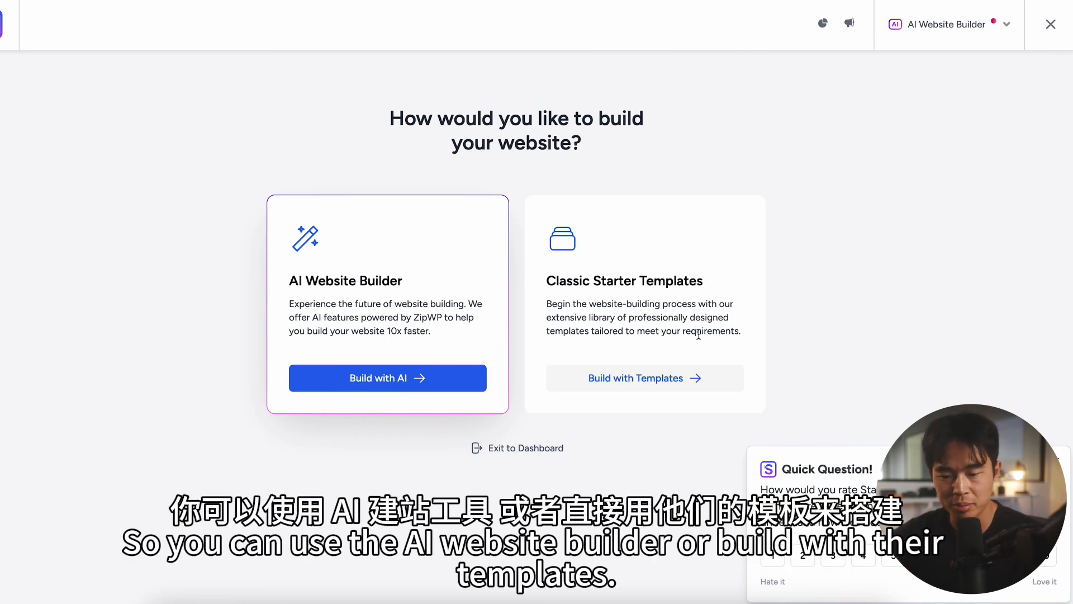
{"action": "left_click", "coordinate": [952, 35]}
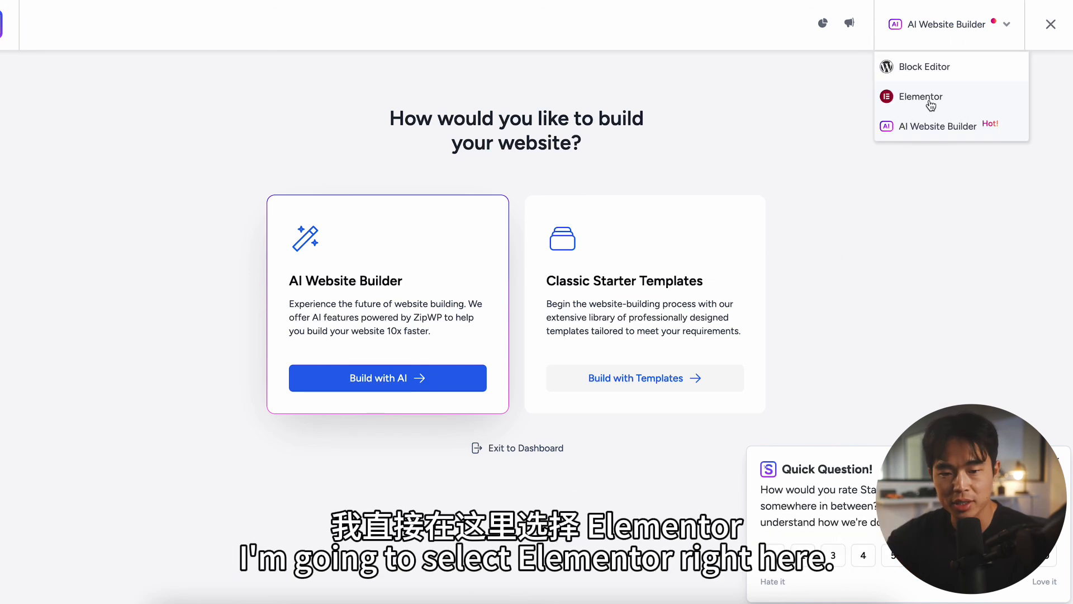
{"action": "left_click", "coordinate": [931, 105]}
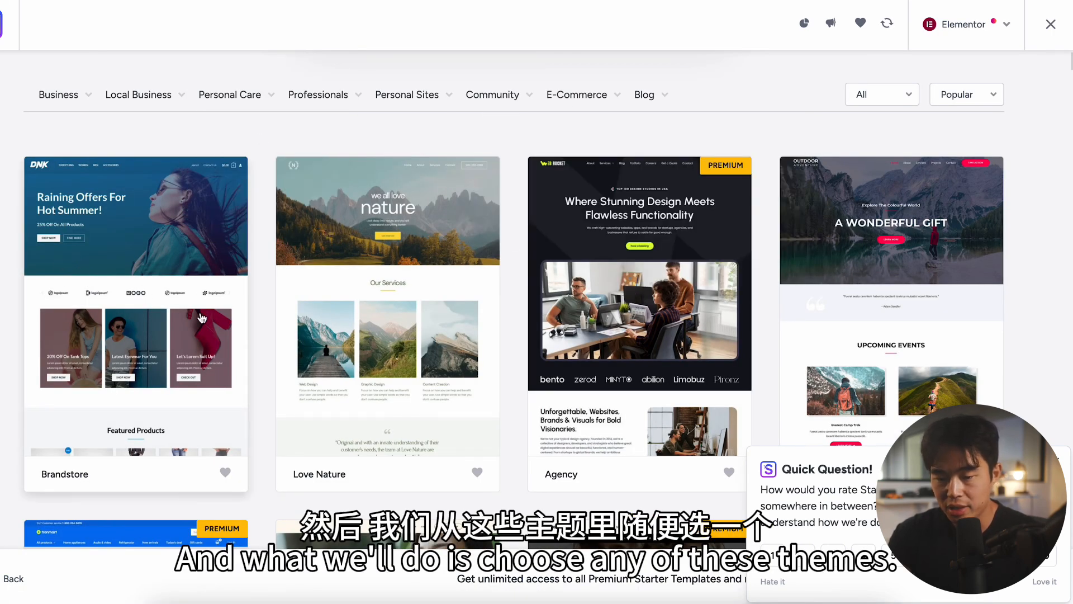
Step: Select the Brandstore template with WooCommerce as its eCommerce platform
{"action": "scroll", "coordinate": [59, 263], "scroll_direction": "down", "scroll_amount": 2}
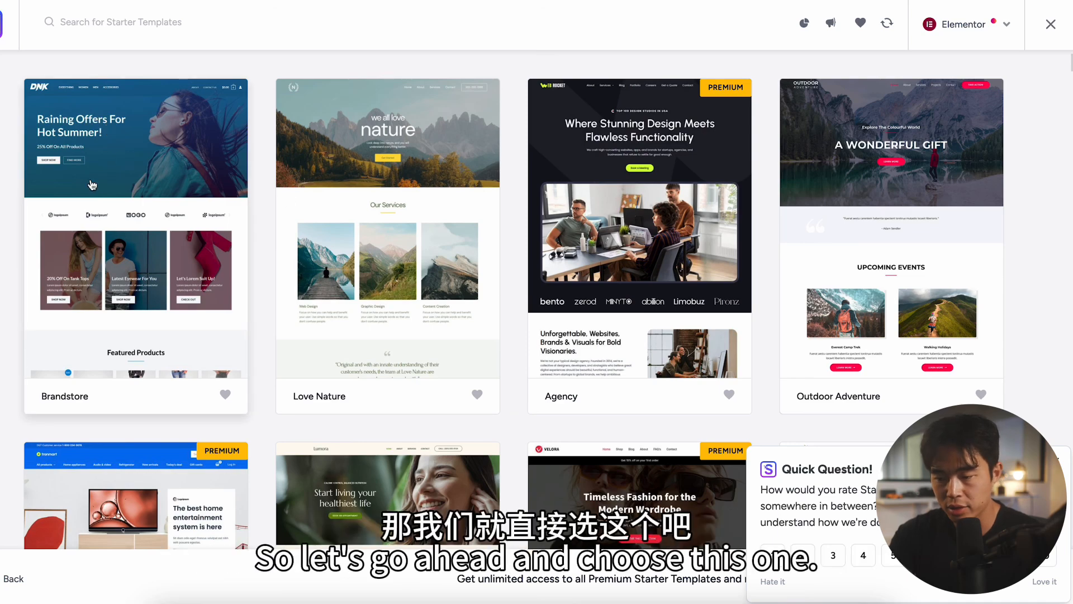
{"action": "left_click", "coordinate": [161, 143]}
{"action": "left_click", "coordinate": [193, 295]}
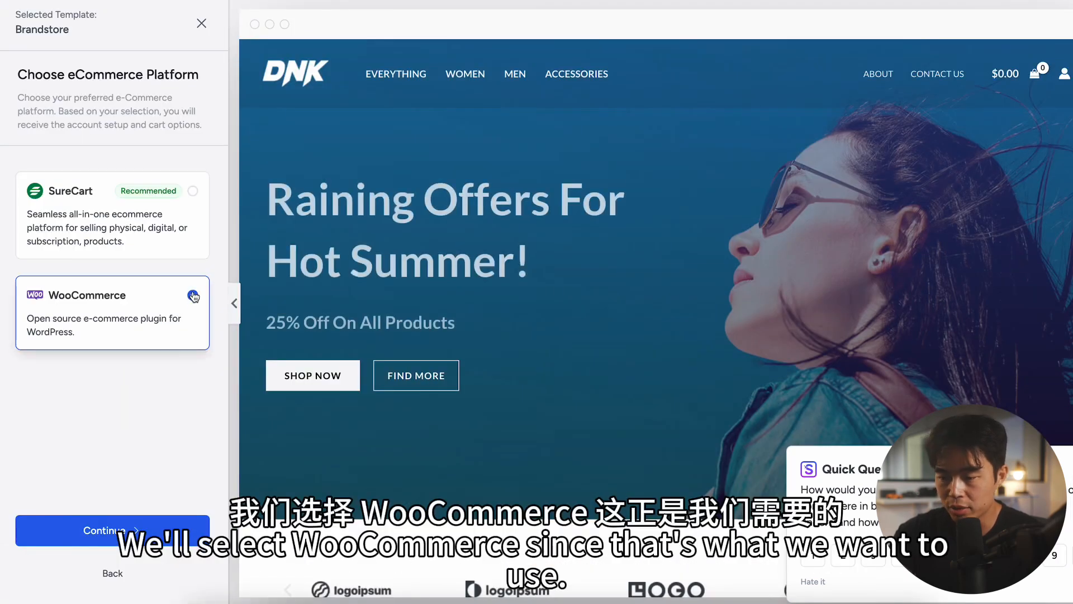
{"action": "left_click", "coordinate": [126, 531]}
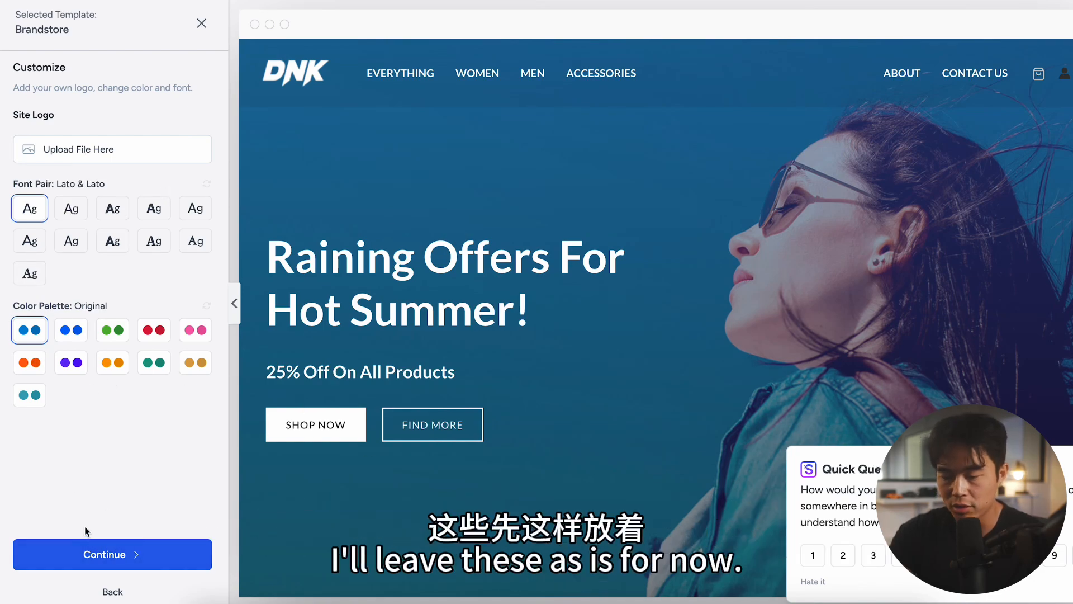
Step: Keep the template's default logo, fonts and colors, skip the personal details and start building the website
{"action": "left_click", "coordinate": [149, 557]}
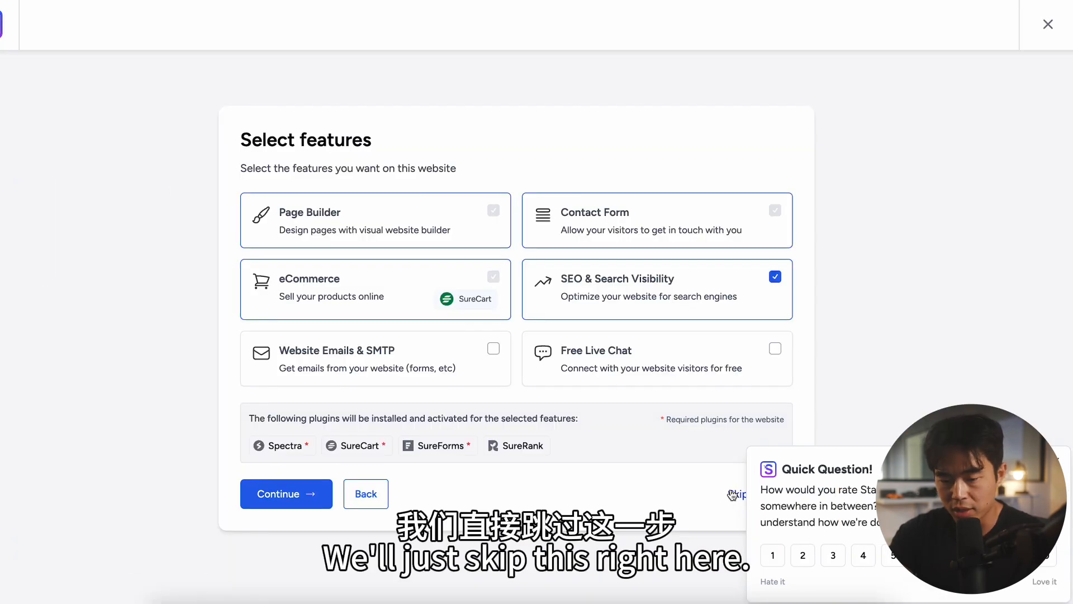
{"action": "left_click", "coordinate": [733, 492]}
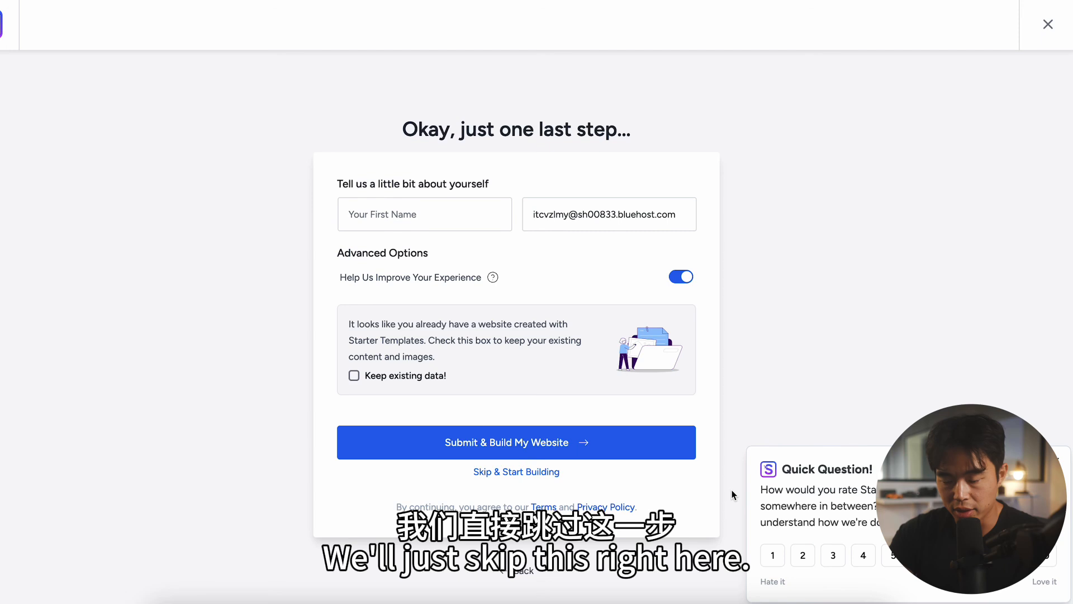
{"action": "left_click", "coordinate": [546, 473]}
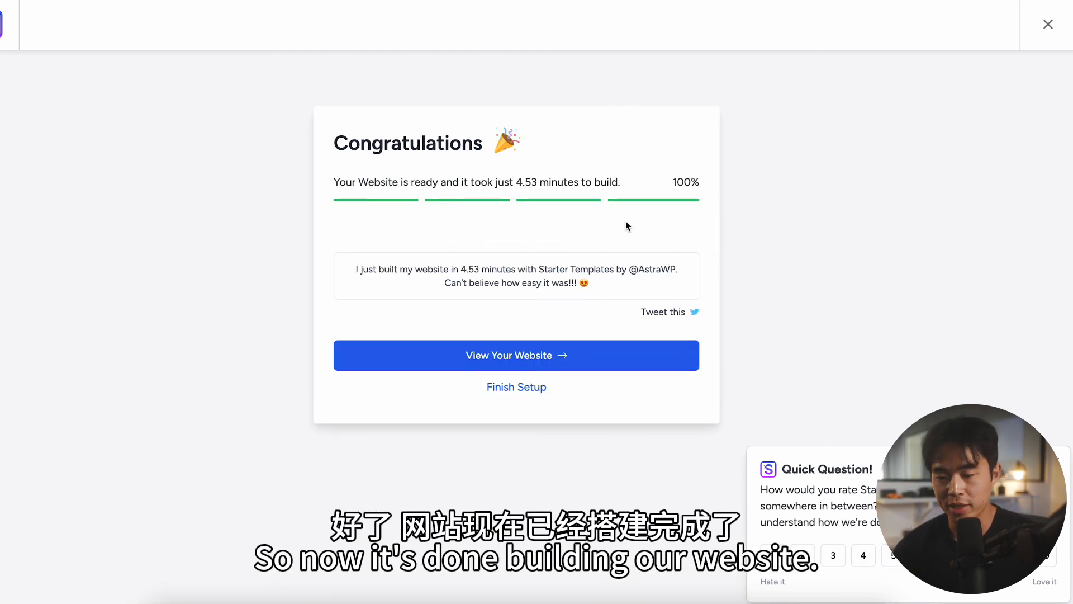
Step: View the newly built website and review its homepage from the hero down to the store benefits row
{"action": "left_click", "coordinate": [534, 355]}
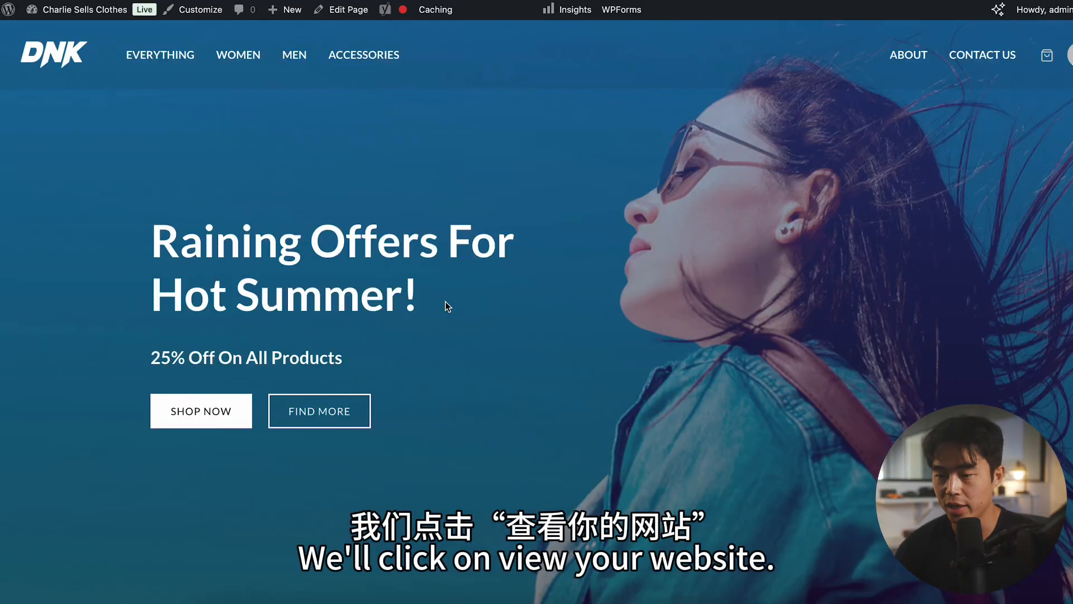
{"action": "scroll", "coordinate": [446, 302], "scroll_direction": "down", "scroll_amount": 15}
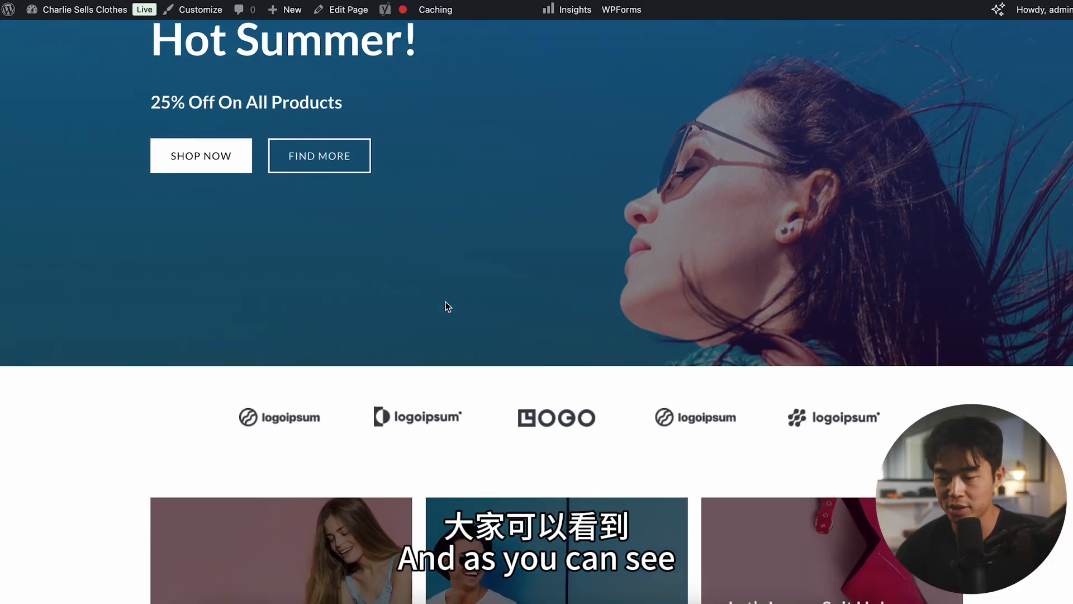
{"action": "scroll", "coordinate": [445, 301], "scroll_direction": "down", "scroll_amount": 5}
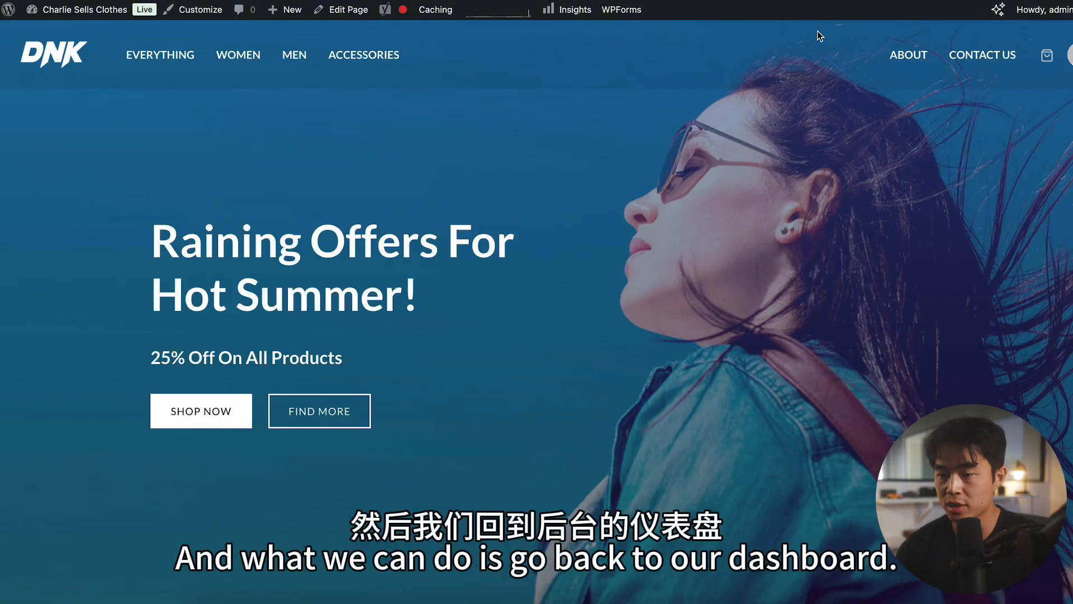
Step: Return to the WordPress dashboard and open the Home page in the page editor
{"action": "left_click", "coordinate": [7, 10]}
{"action": "mouse_move", "coordinate": [89, 448]}
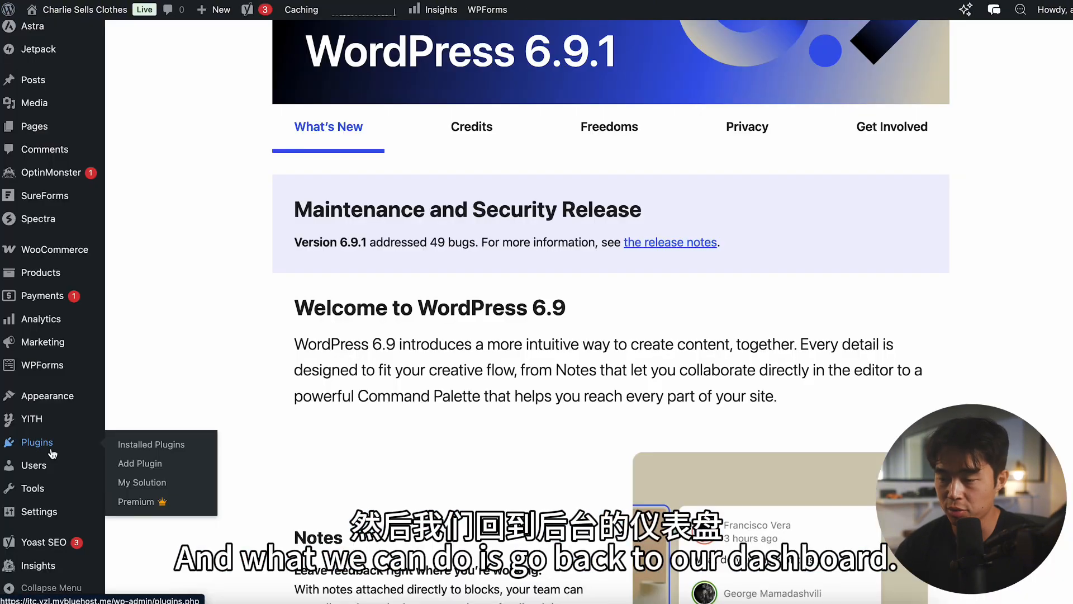
{"action": "left_click", "coordinate": [132, 445]}
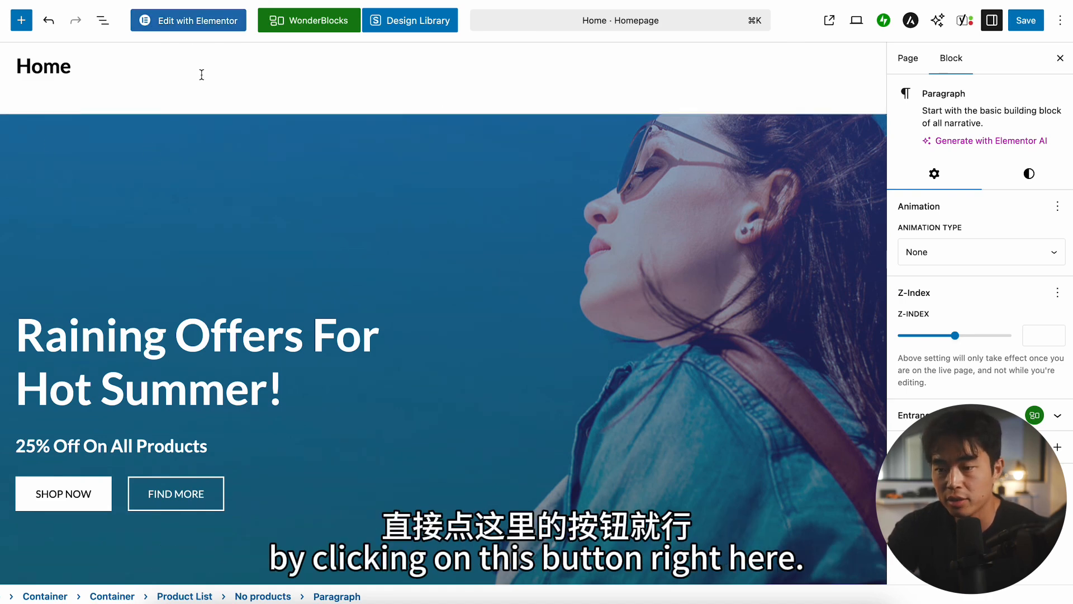
Step: Replace "Hot Summer!" in the homepage hero heading with "Cool Autumn"
{"action": "scroll", "coordinate": [156, 101], "scroll_direction": "down", "scroll_amount": 3}
{"action": "left_click", "coordinate": [303, 211]}
{"action": "left_click_drag", "start_coordinate": [304, 260], "coordinate": [17, 263]}
{"action": "type", "text": "Cool Autumn!"}
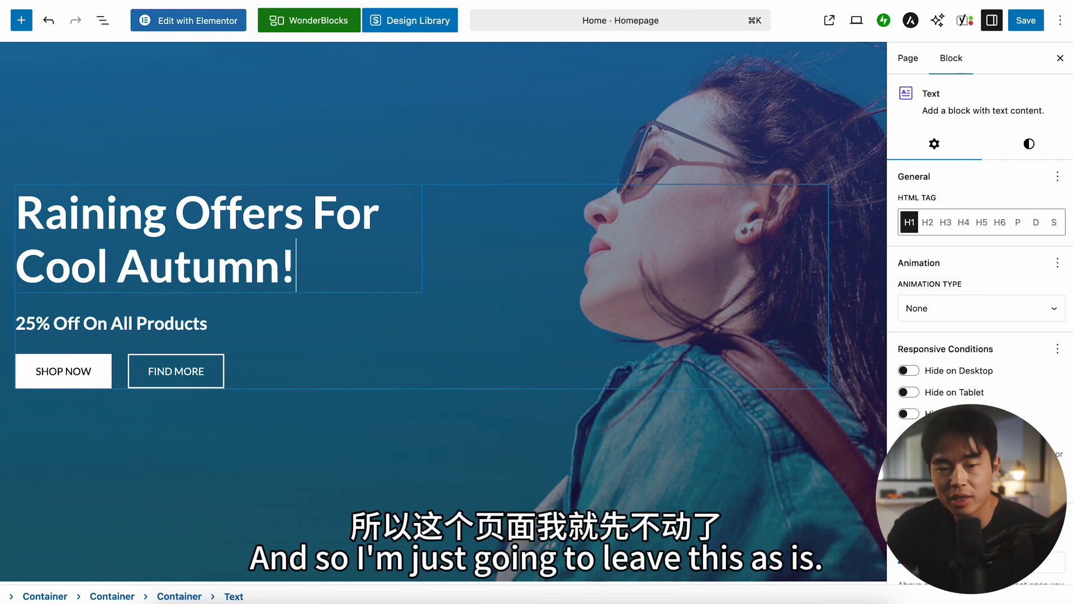
{"action": "left_click", "coordinate": [594, 270]}
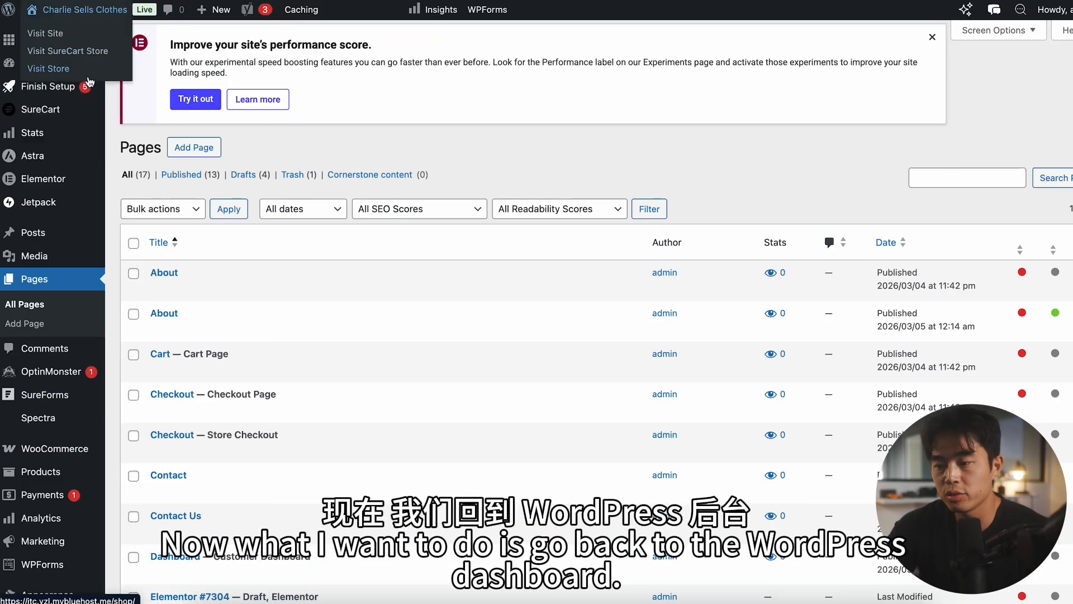
Step: Open the WooCommerce home from the dashboard and start adding a product from its store management section
{"action": "mouse_move", "coordinate": [37, 456]}
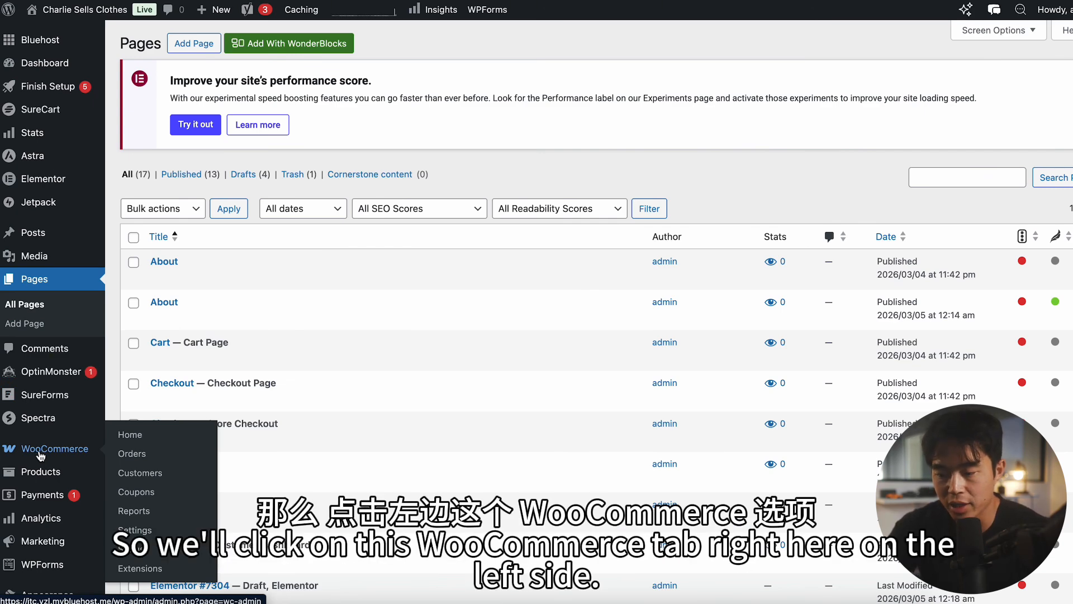
{"action": "left_click", "coordinate": [40, 455]}
{"action": "scroll", "coordinate": [712, 232], "scroll_direction": "down", "scroll_amount": 10}
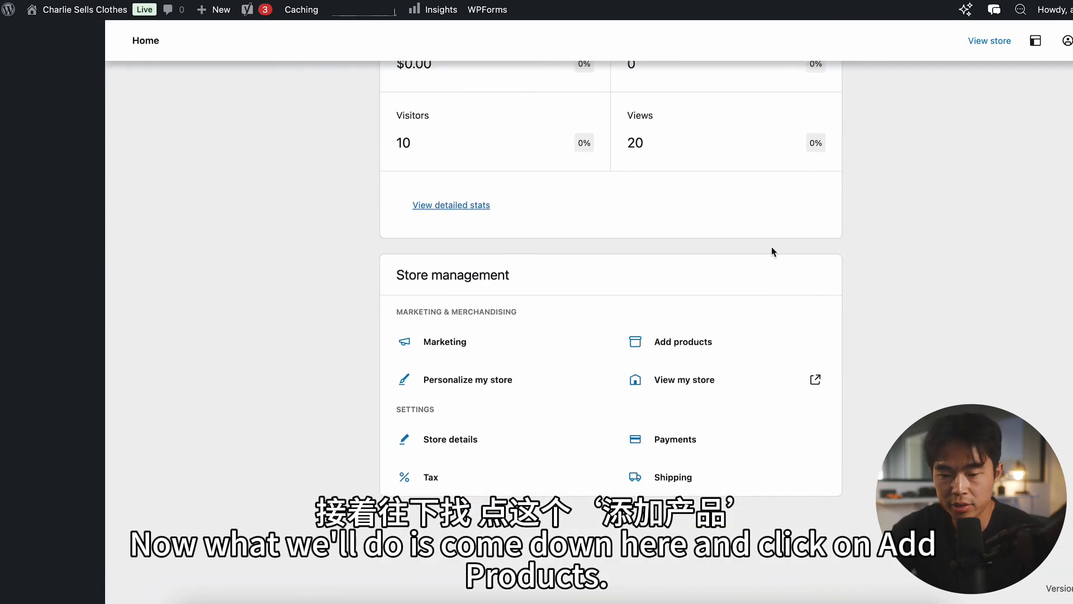
{"action": "left_click", "coordinate": [722, 356]}
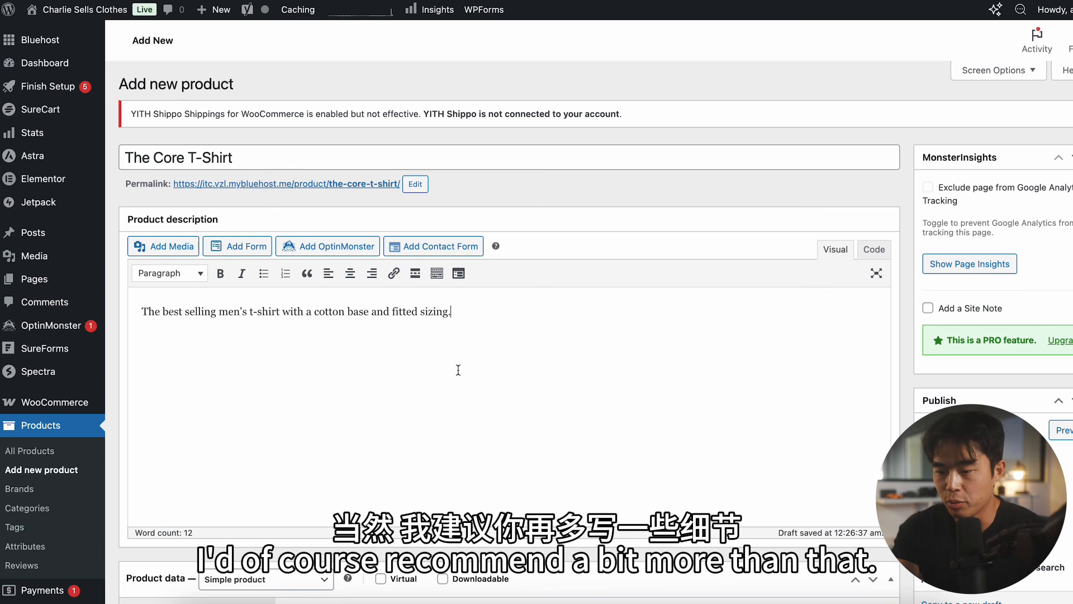
Step: Set the previously uploaded portrait photo as the product image
{"action": "scroll", "coordinate": [458, 370], "scroll_direction": "down", "scroll_amount": 4}
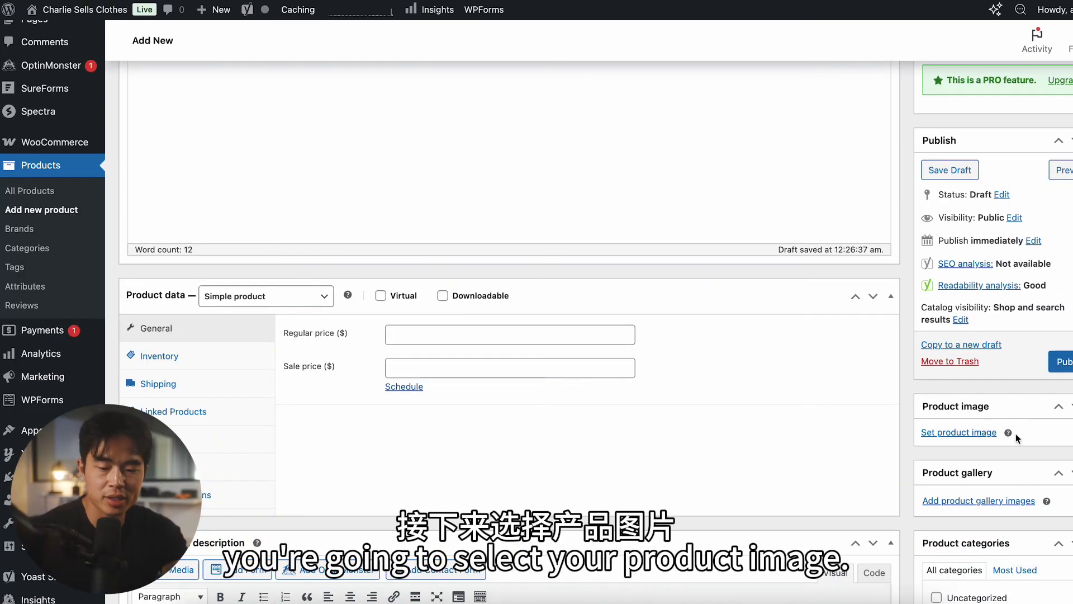
{"action": "left_click", "coordinate": [983, 439]}
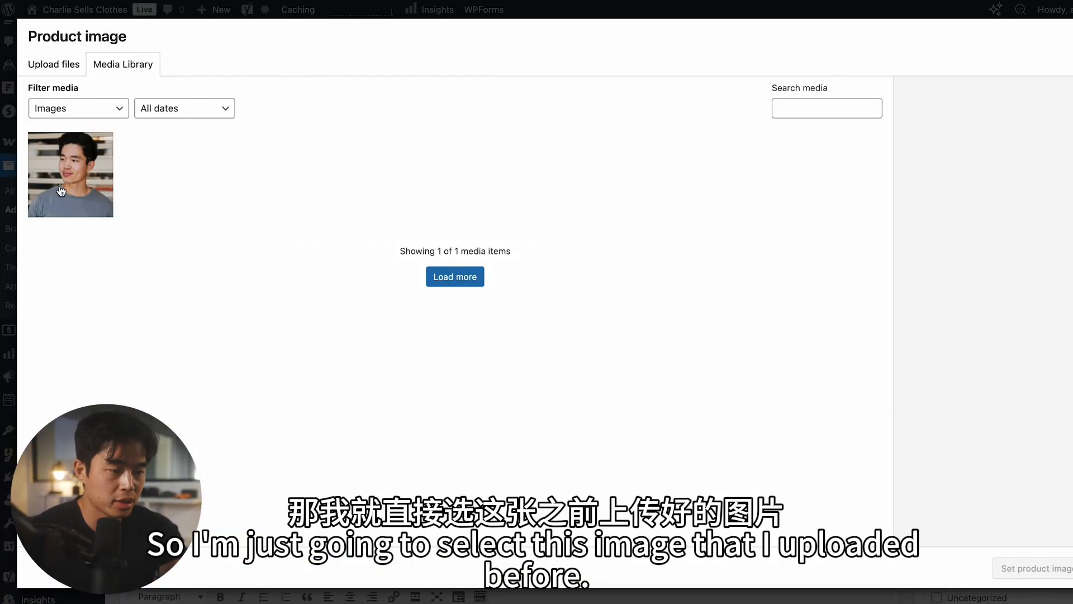
{"action": "left_click", "coordinate": [78, 187]}
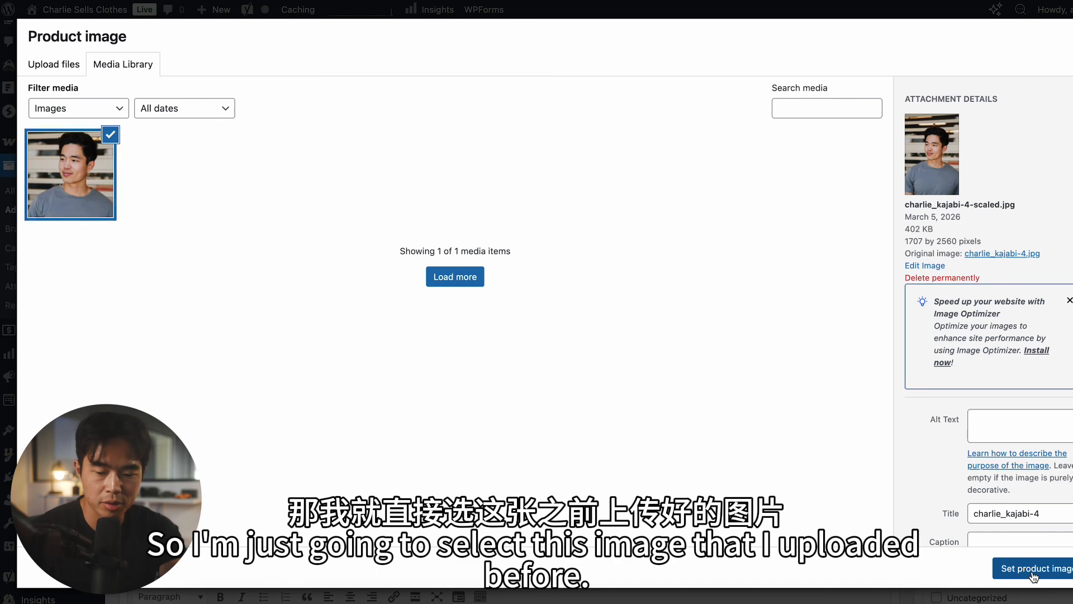
{"action": "left_click", "coordinate": [1029, 568]}
Step: Add the pink "Thankful" T-shirt picture from the media library to the product gallery
{"action": "scroll", "coordinate": [938, 487], "scroll_direction": "down", "scroll_amount": 5}
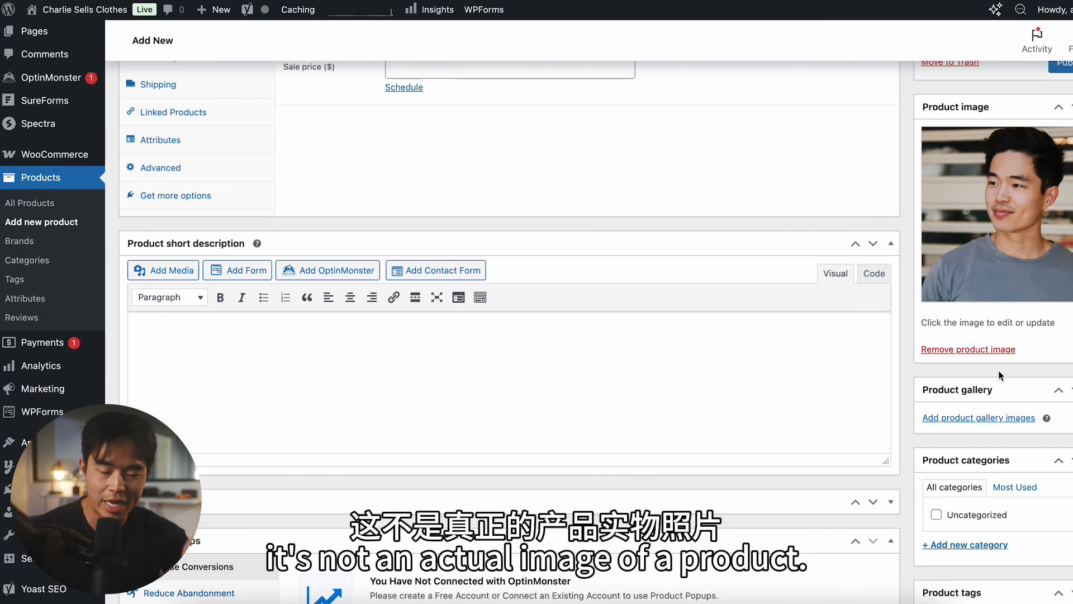
{"action": "scroll", "coordinate": [999, 370], "scroll_direction": "down", "scroll_amount": 1}
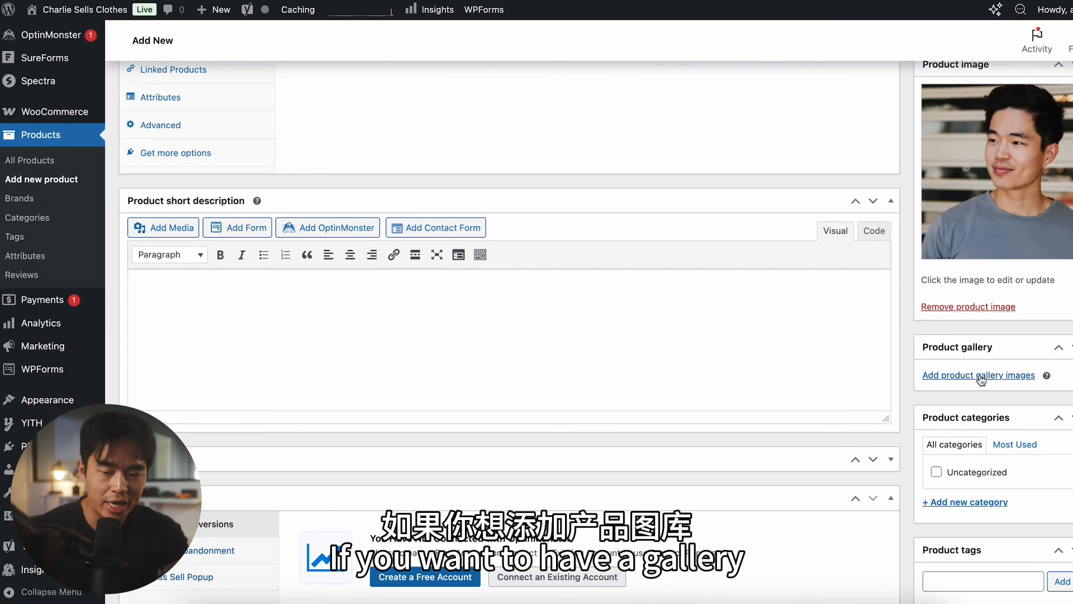
{"action": "left_click", "coordinate": [981, 378]}
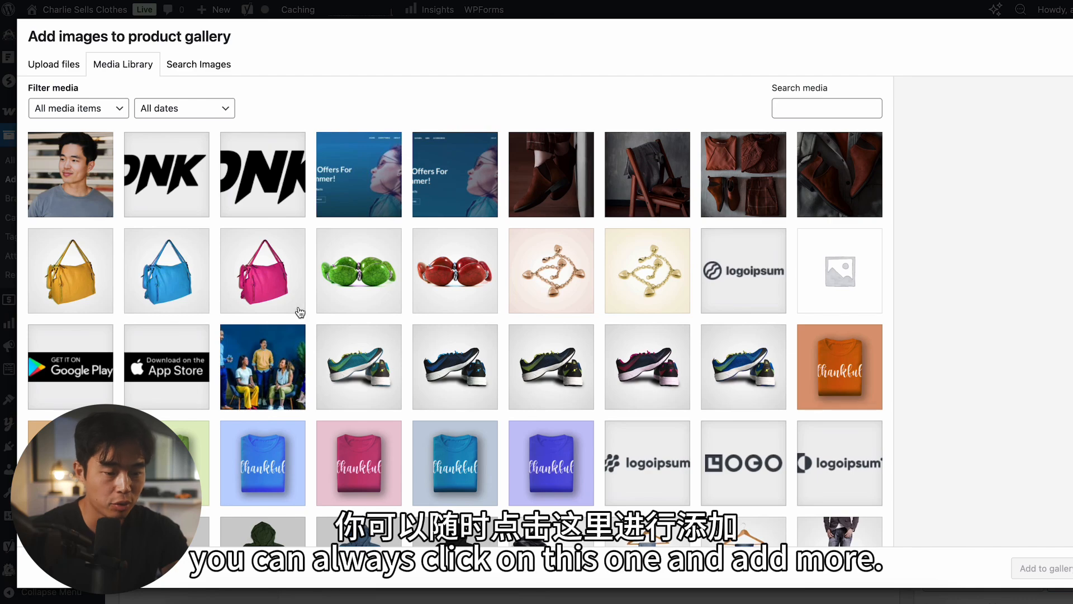
{"action": "scroll", "coordinate": [438, 435], "scroll_direction": "down", "scroll_amount": 3}
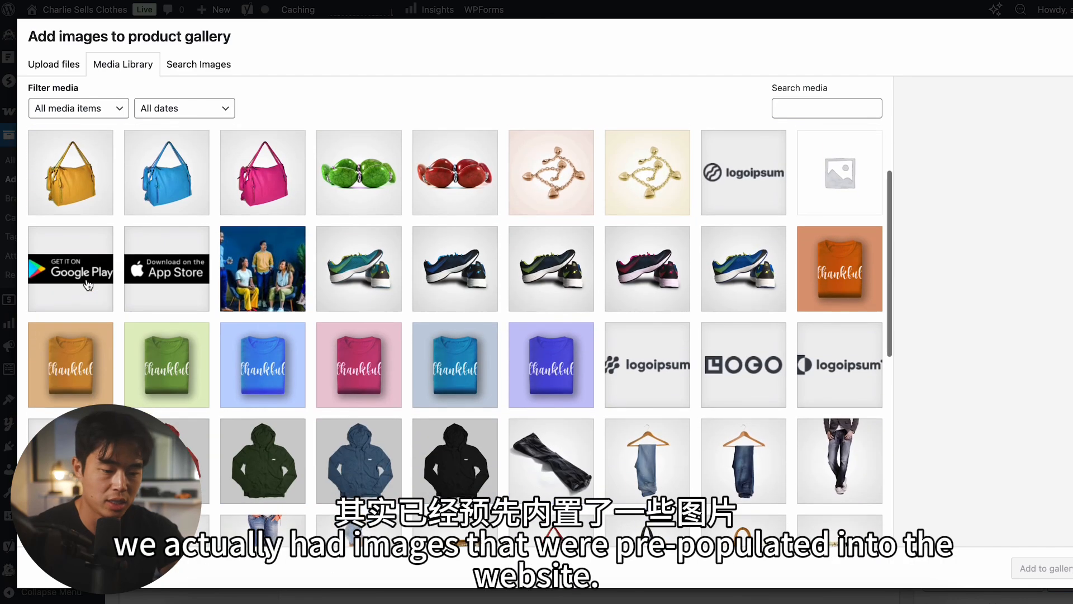
{"action": "scroll", "coordinate": [363, 433], "scroll_direction": "down", "scroll_amount": 2}
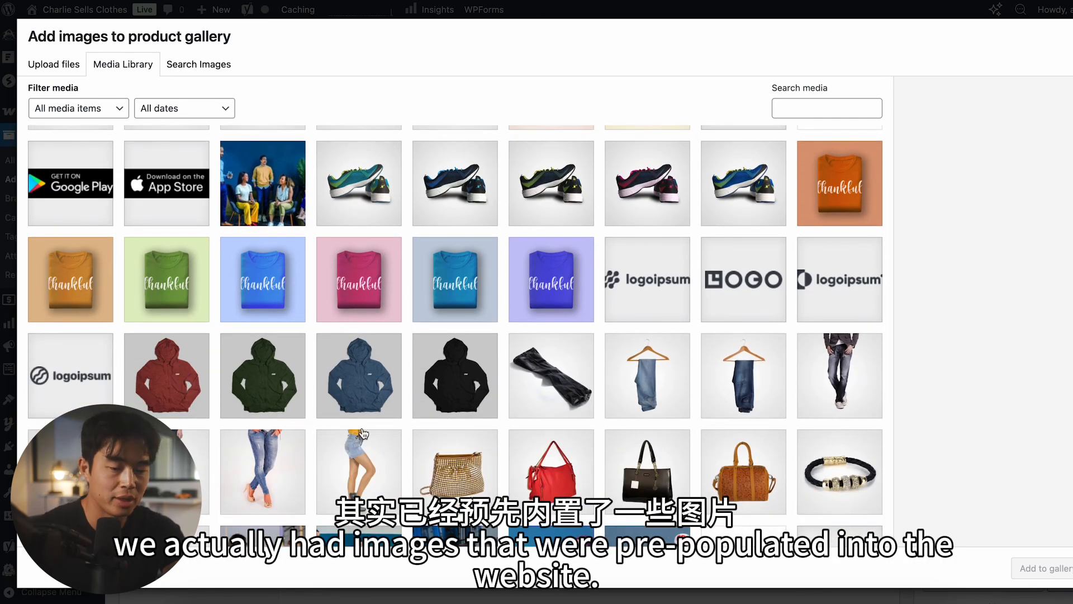
{"action": "scroll", "coordinate": [363, 433], "scroll_direction": "down", "scroll_amount": 1}
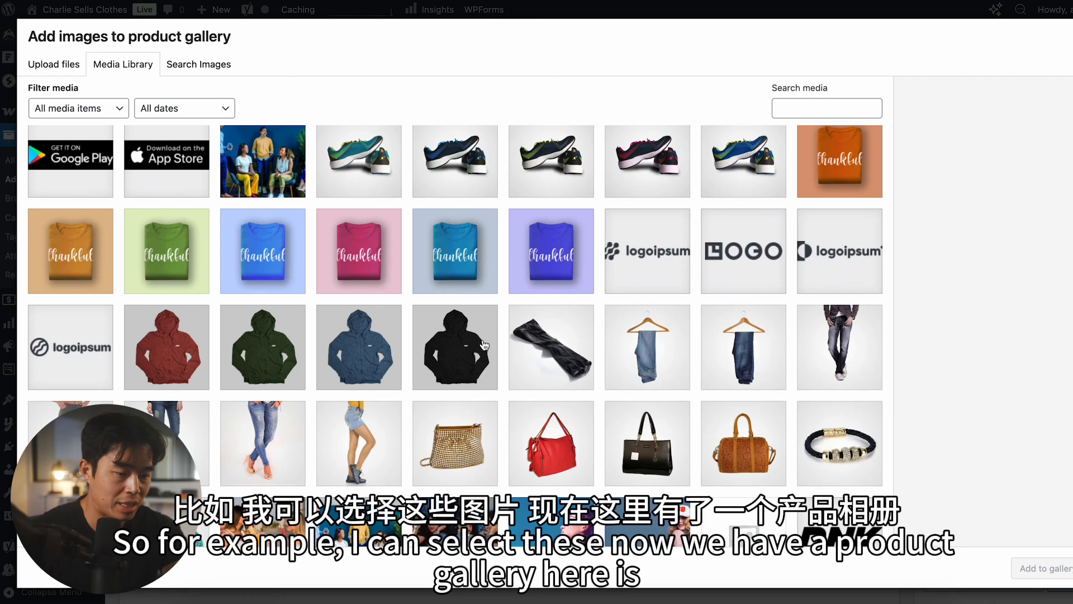
{"action": "left_click", "coordinate": [291, 255]}
{"action": "left_click", "coordinate": [349, 263]}
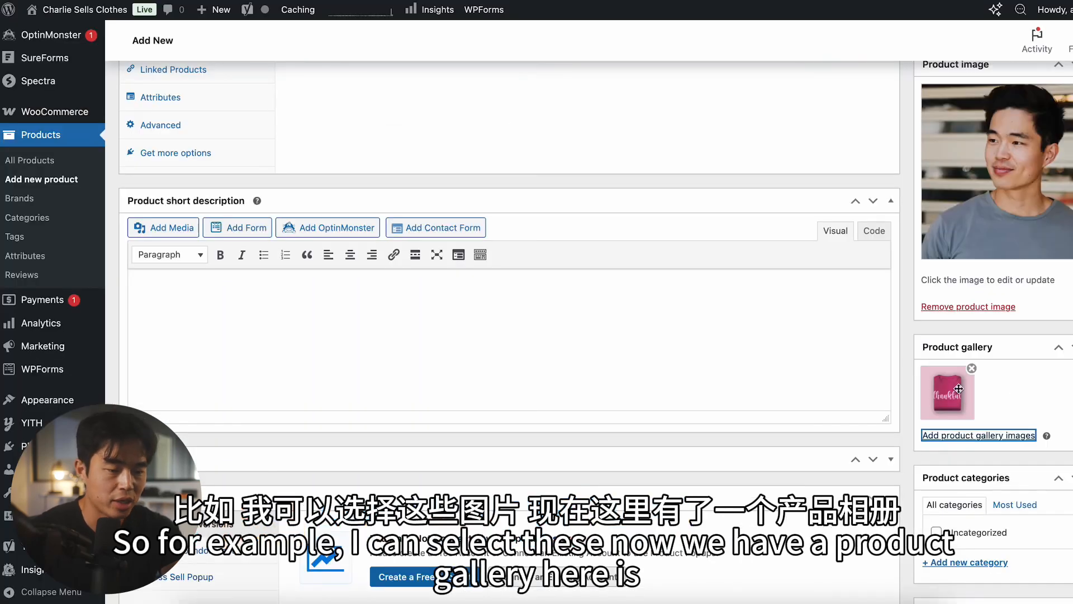
Step: Try the Virtual and Downloadable options in the product data and switch both off again
{"action": "scroll", "coordinate": [423, 307], "scroll_direction": "up", "scroll_amount": 5}
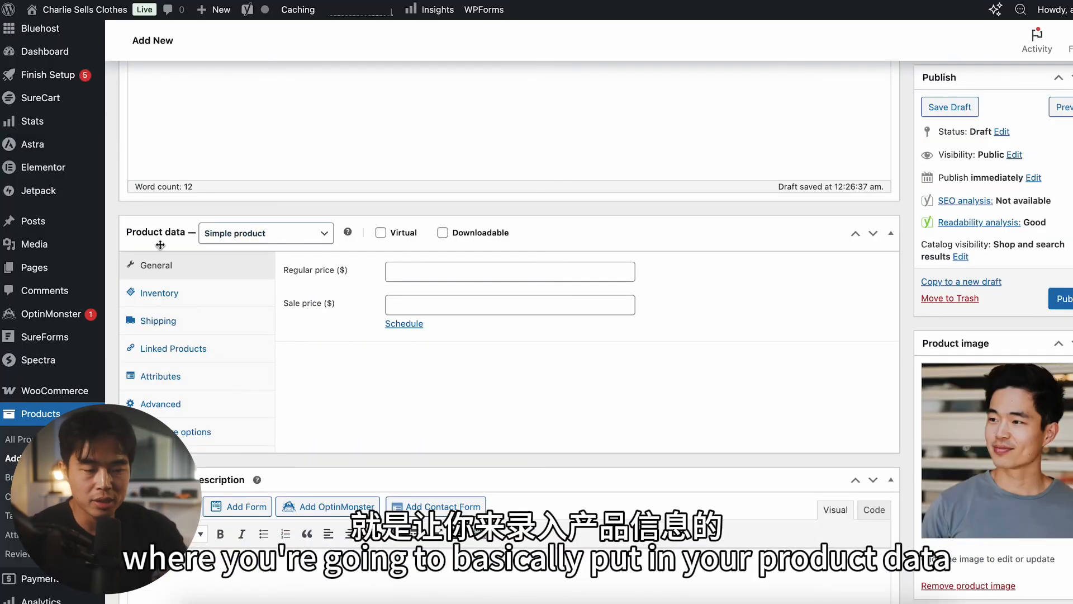
{"action": "scroll", "coordinate": [156, 245], "scroll_direction": "up", "scroll_amount": 1}
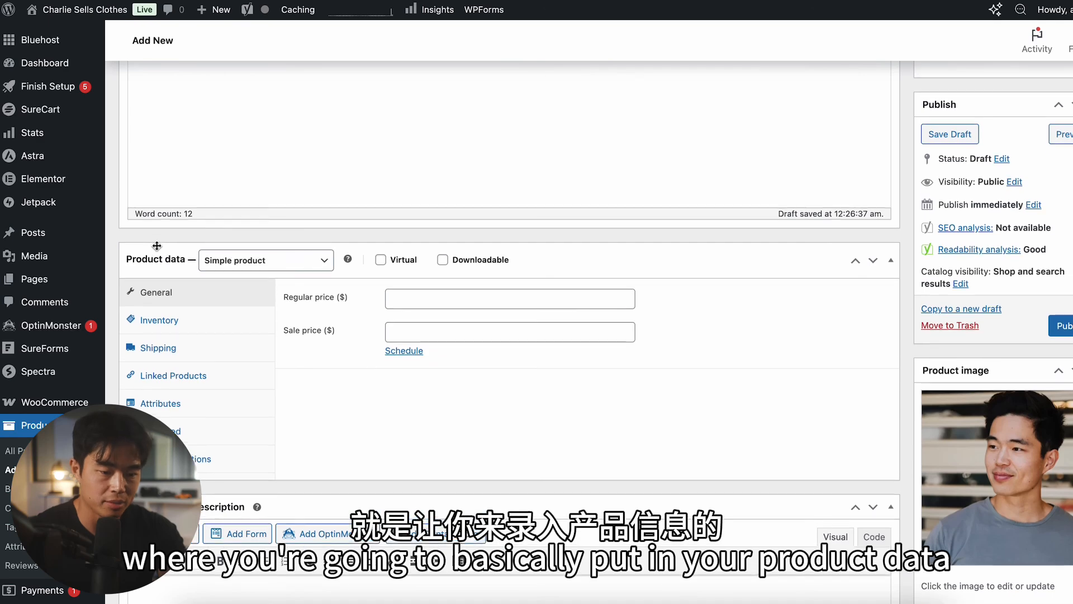
{"action": "left_click", "coordinate": [381, 261]}
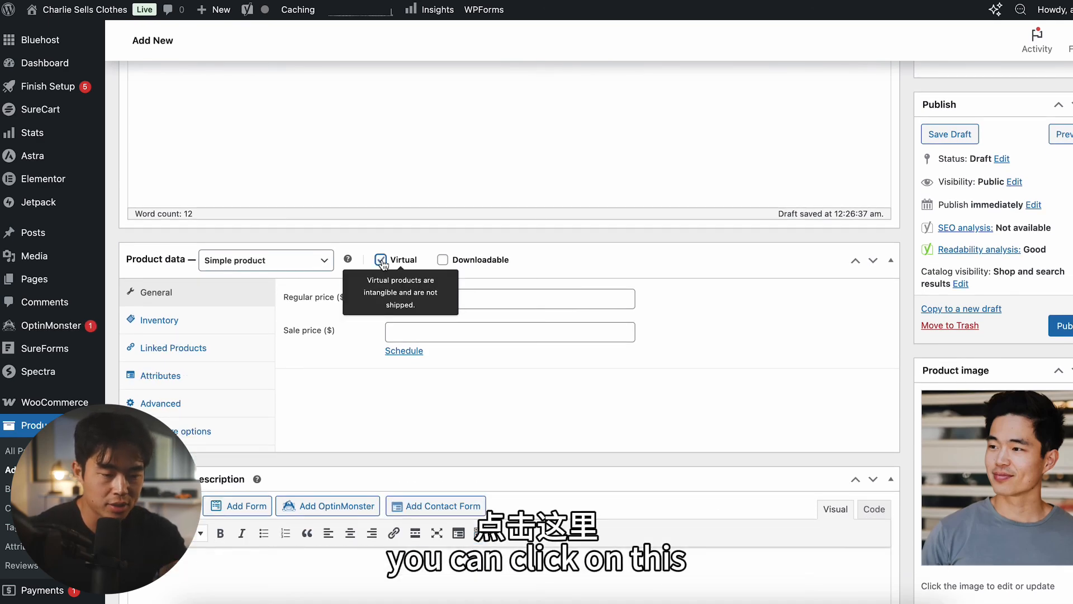
{"action": "left_click", "coordinate": [380, 260]}
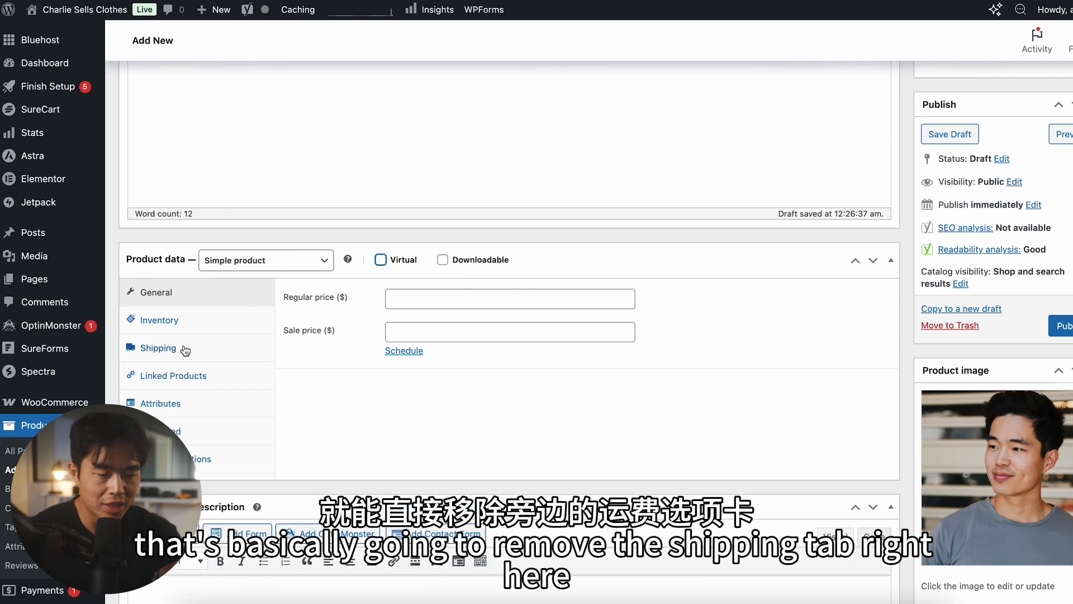
{"action": "left_click", "coordinate": [443, 261]}
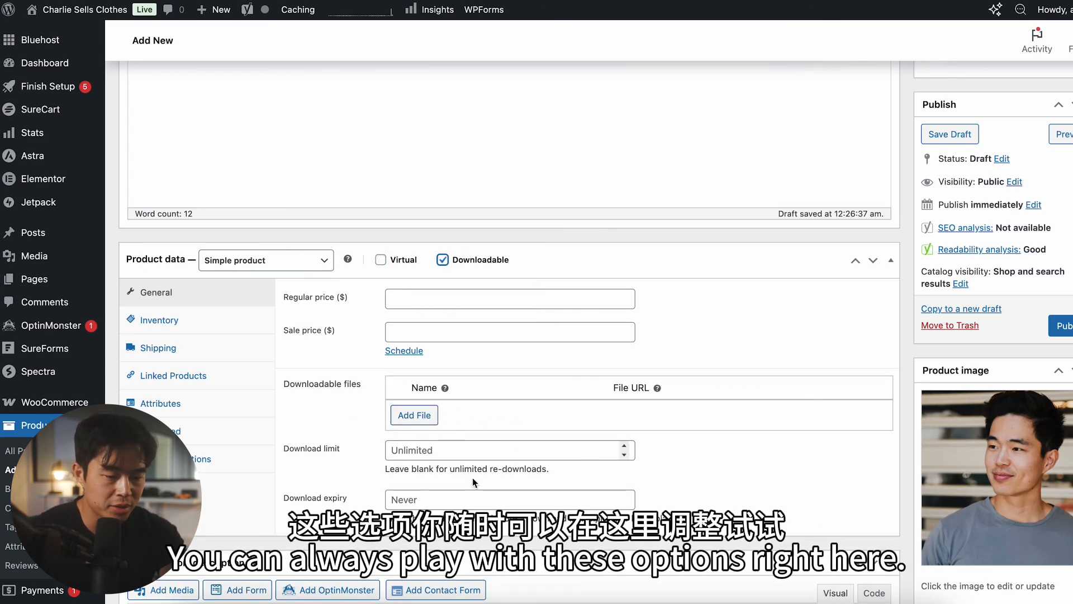
{"action": "left_click", "coordinate": [455, 254]}
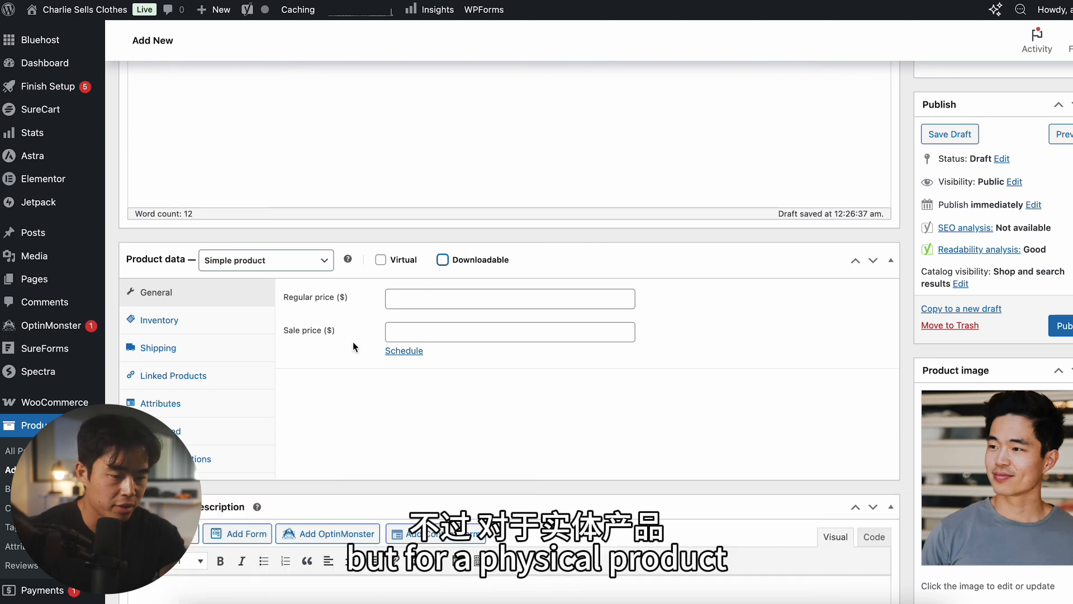
Step: Set the regular price to $35 and the sale price to $30, without scheduling sale dates
{"action": "left_click", "coordinate": [471, 297]}
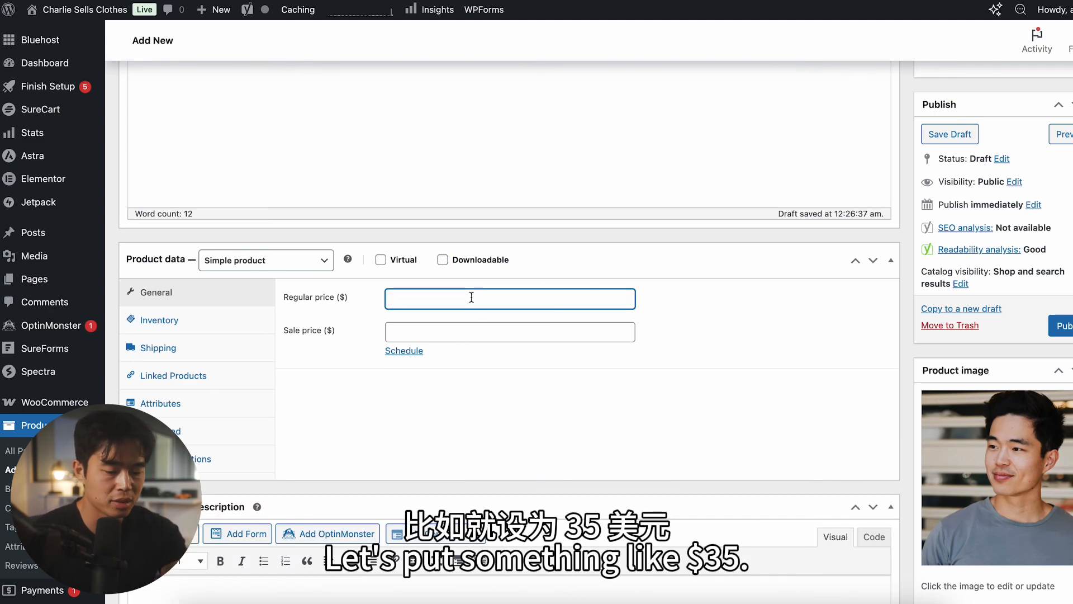
{"action": "type", "text": "35"}
{"action": "left_click", "coordinate": [449, 327]}
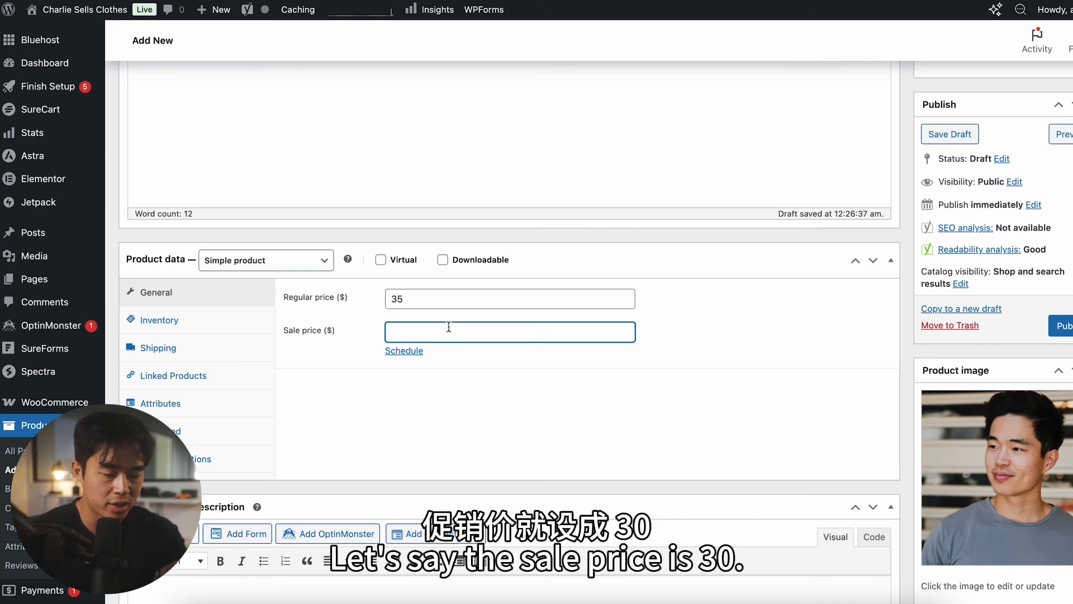
{"action": "type", "text": "30"}
{"action": "left_click", "coordinate": [404, 350]}
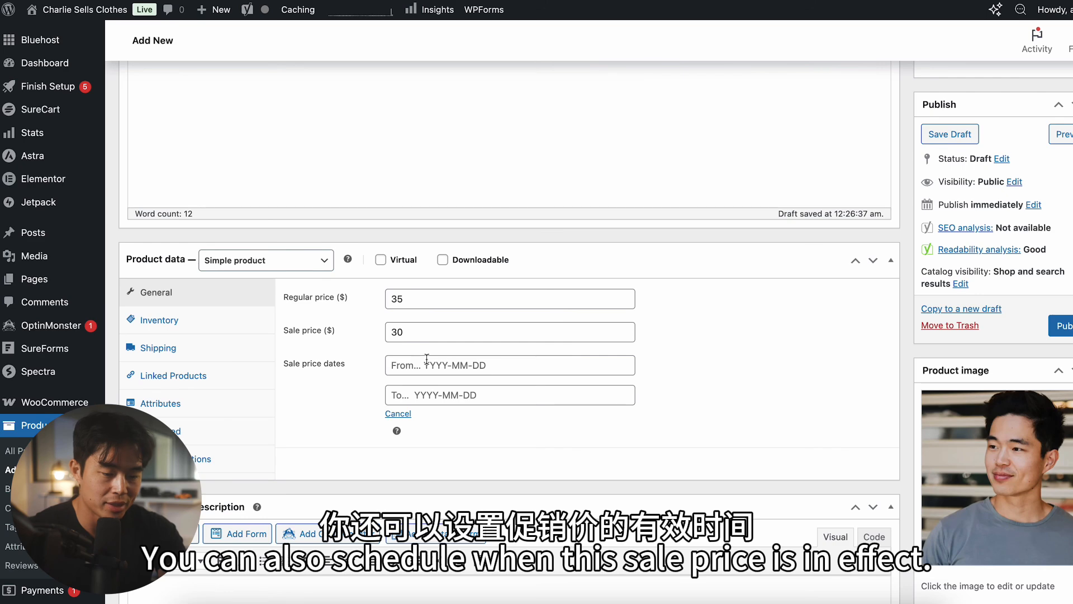
{"action": "left_click", "coordinate": [398, 414]}
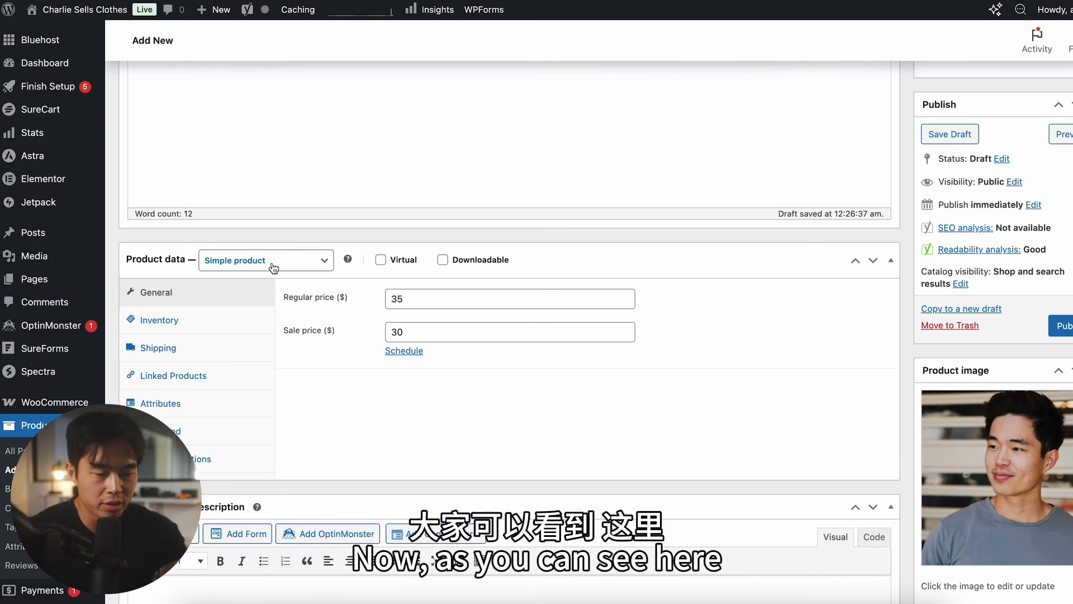
Step: Change the product type to Variable product and add a Color attribute with the values Blue | Green | Red
{"action": "left_click", "coordinate": [275, 268]}
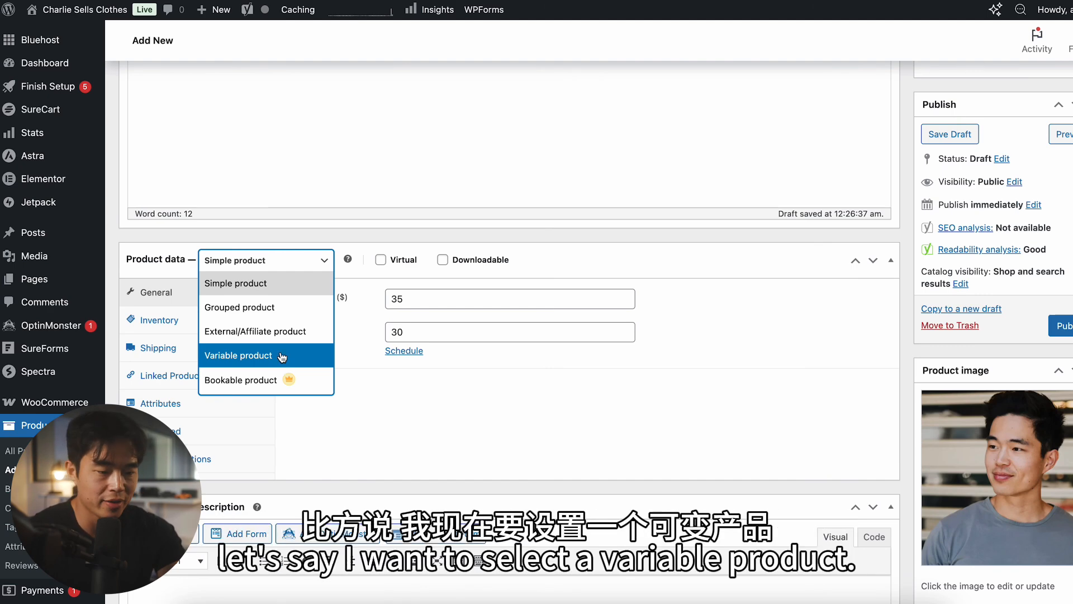
{"action": "left_click", "coordinate": [258, 356]}
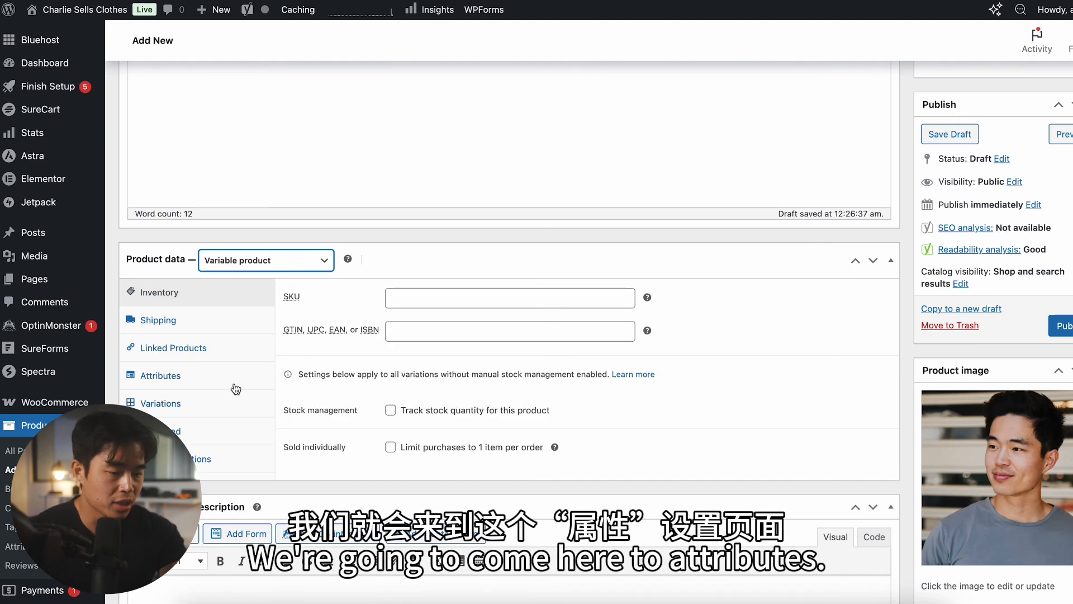
{"action": "left_click", "coordinate": [185, 381]}
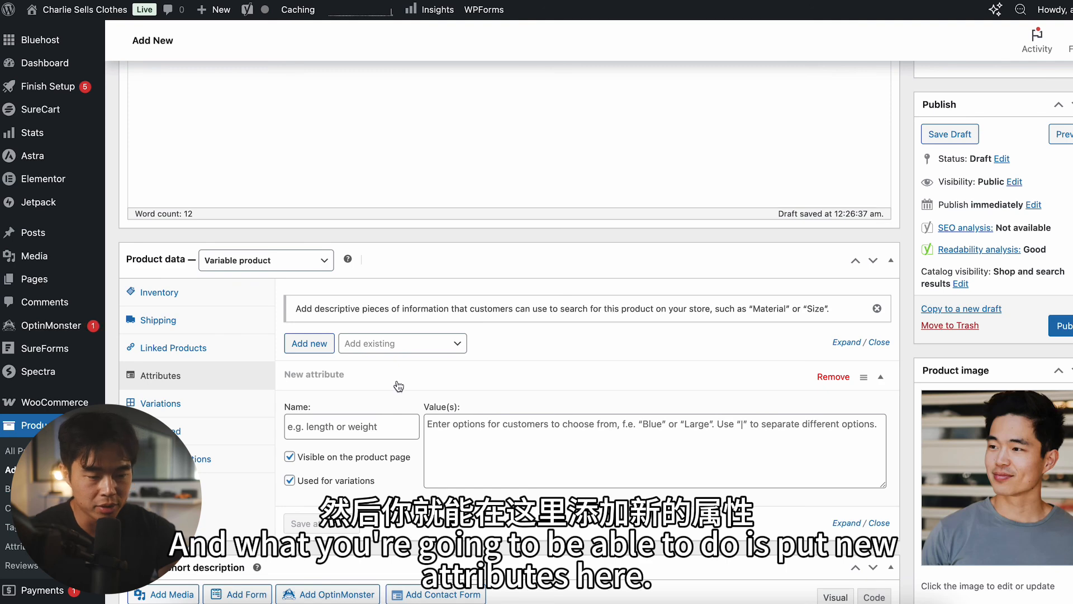
{"action": "scroll", "coordinate": [398, 386], "scroll_direction": "down", "scroll_amount": 2}
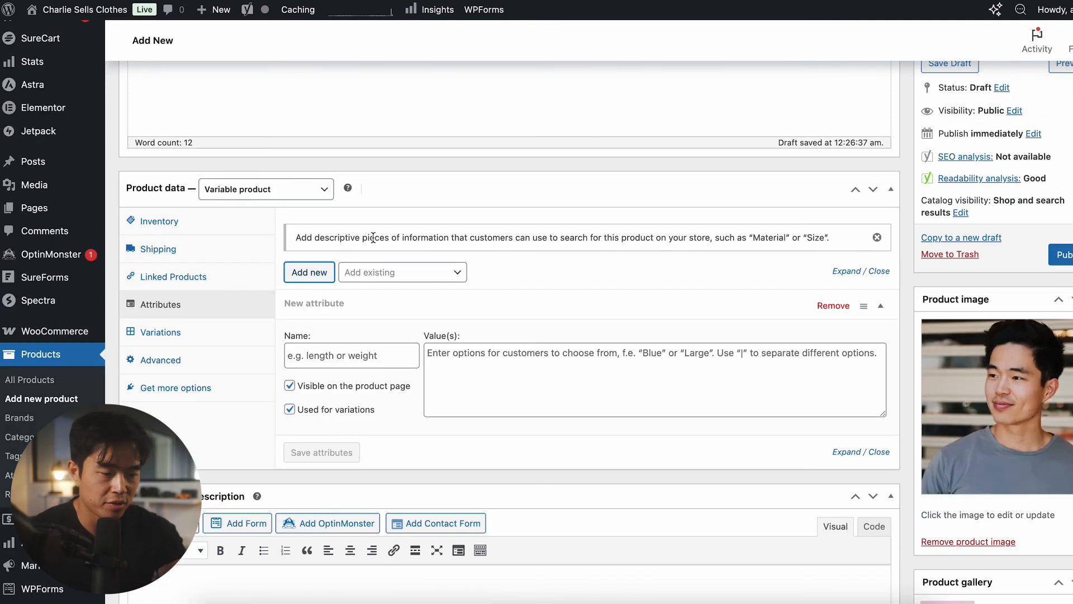
{"action": "left_click", "coordinate": [363, 367]}
{"action": "type", "text": "Color"}
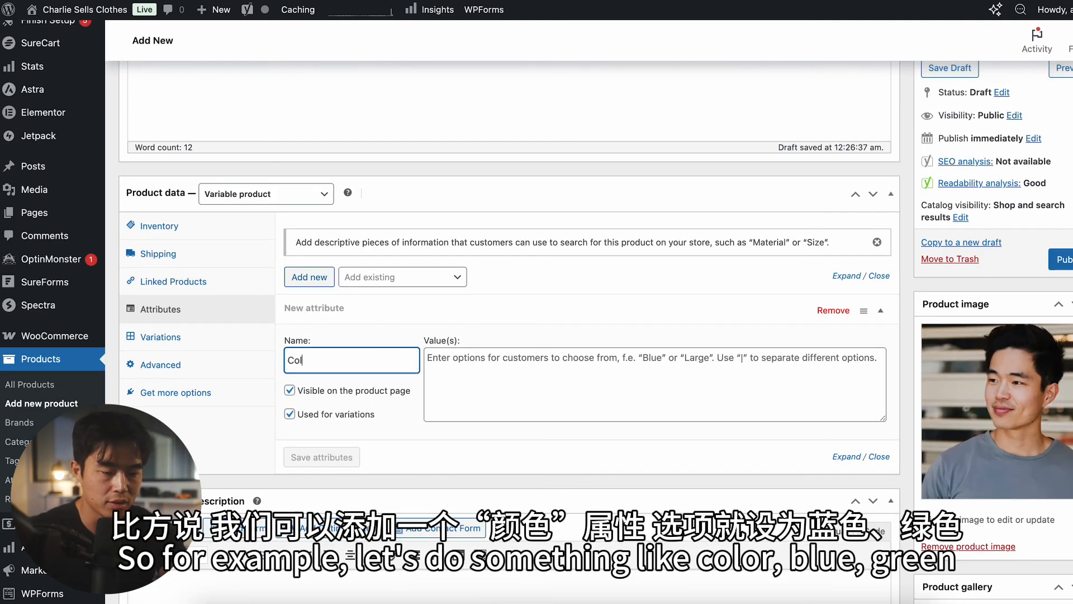
{"action": "key", "text": "Tab"}
{"action": "type", "text": "Blue | Green | Red"}
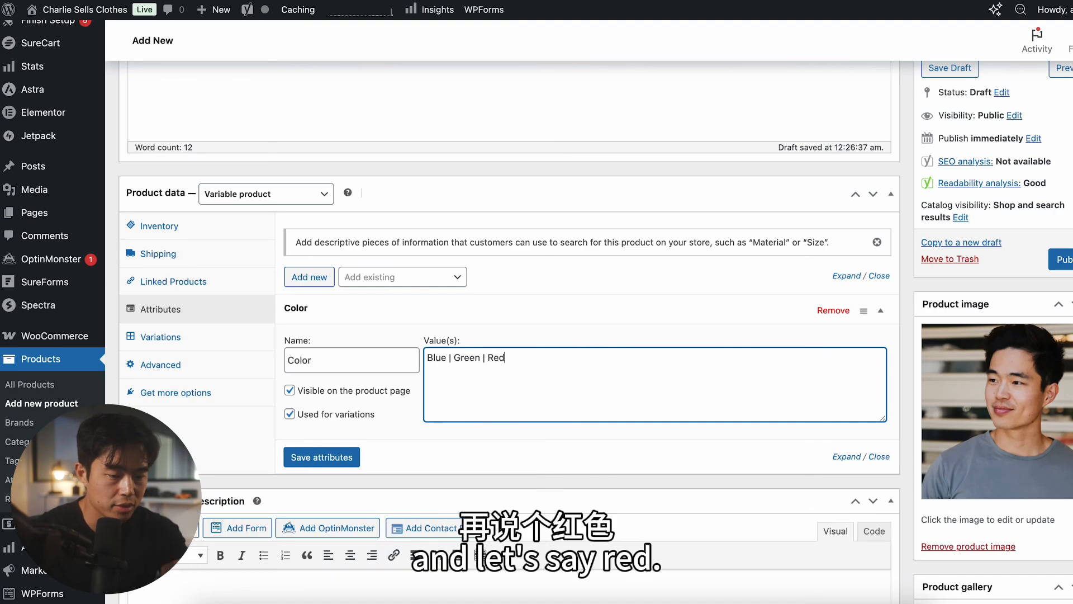
Step: Add a Size attribute with the values Small | Medium | Large and save the attributes
{"action": "left_click", "coordinate": [309, 277]}
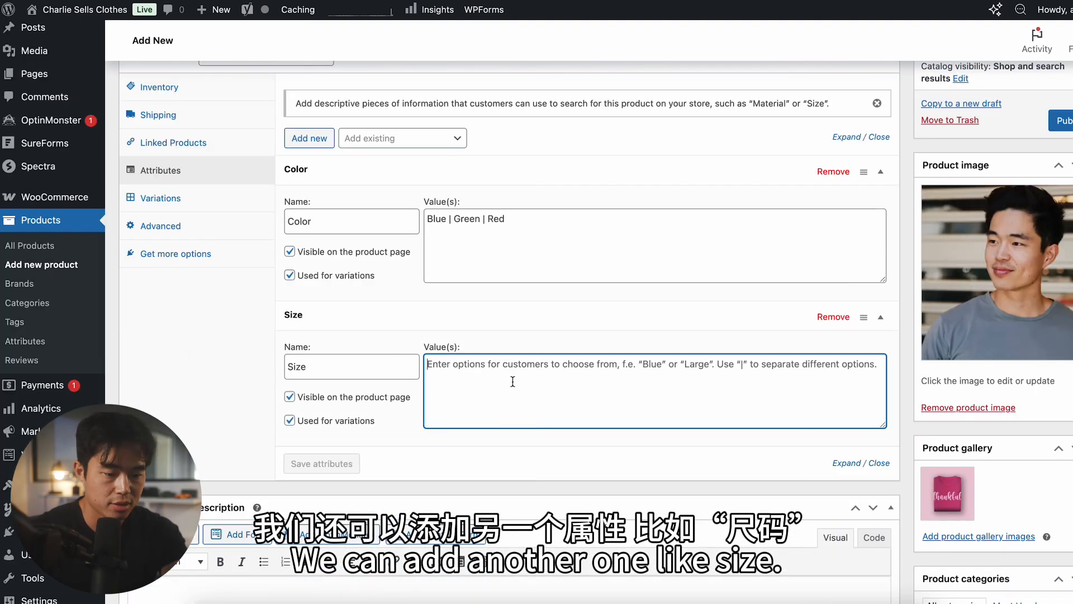
{"action": "type", "text": "Small | Medium | Large"}
{"action": "left_click", "coordinate": [328, 467]}
Step: Generate variations for all color and size combinations and review the resulting list
{"action": "left_click", "coordinate": [154, 200]}
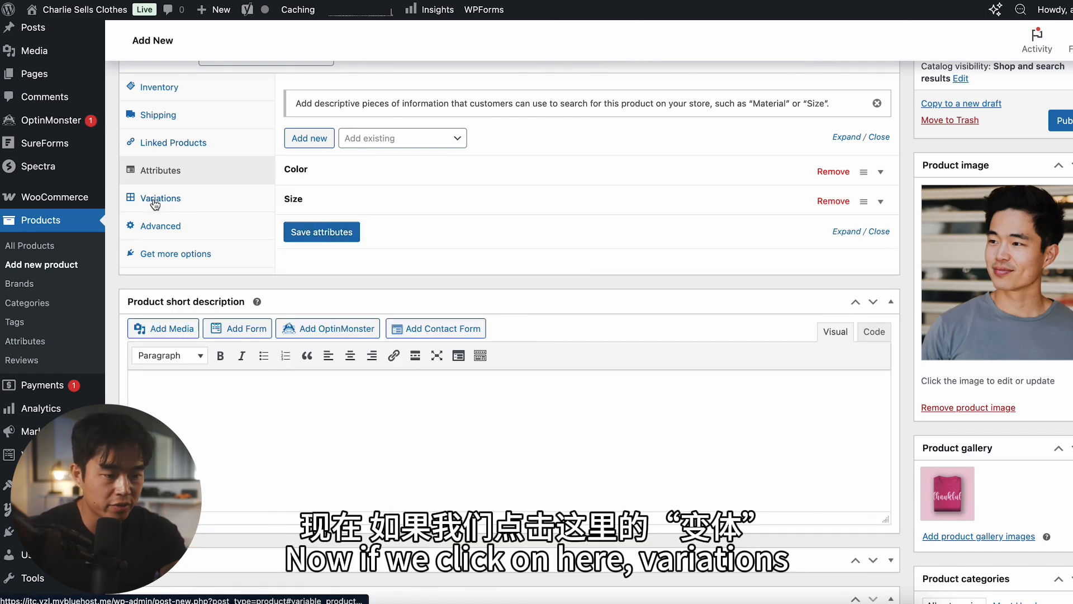
{"action": "scroll", "coordinate": [386, 320], "scroll_direction": "up", "scroll_amount": 2}
{"action": "left_click", "coordinate": [343, 193]}
{"action": "key", "text": "Return"}
{"action": "scroll", "coordinate": [515, 268], "scroll_direction": "down", "scroll_amount": 2}
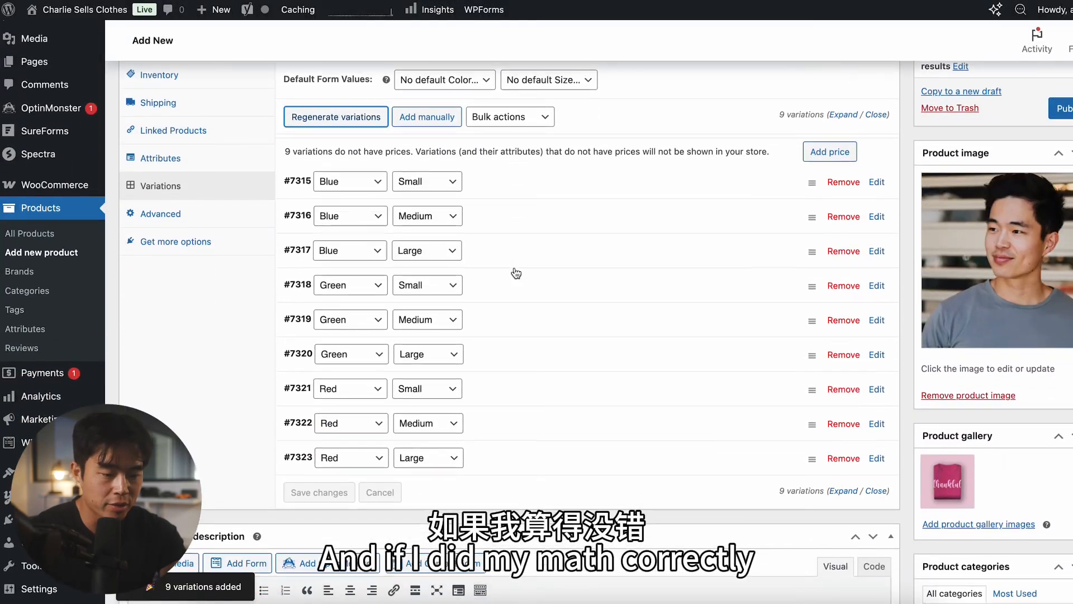
{"action": "scroll", "coordinate": [535, 343], "scroll_direction": "up", "scroll_amount": 1}
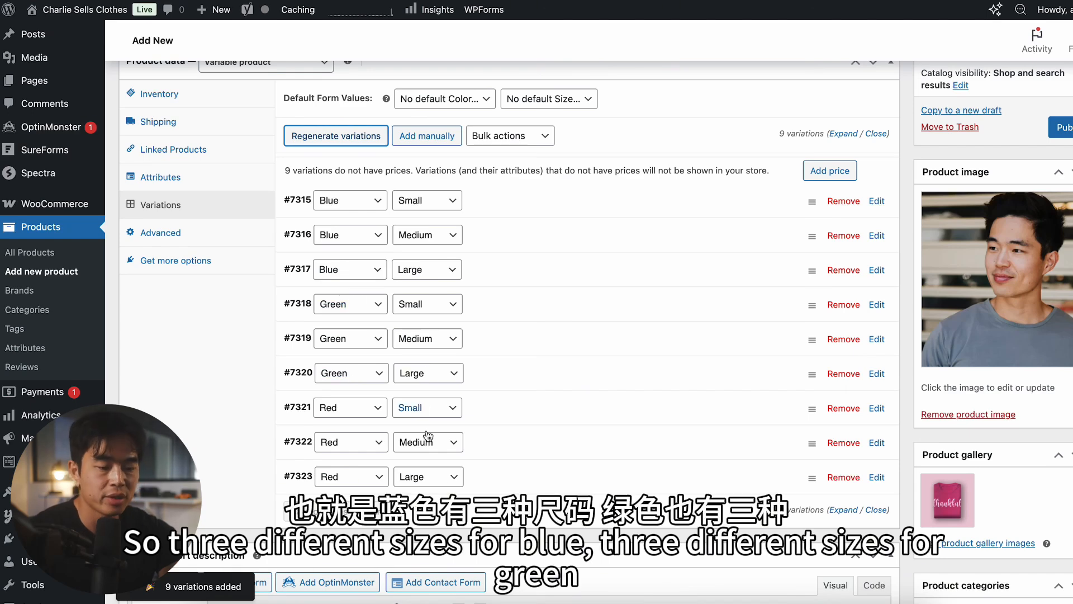
{"action": "scroll", "coordinate": [208, 289], "scroll_direction": "up", "scroll_amount": 1}
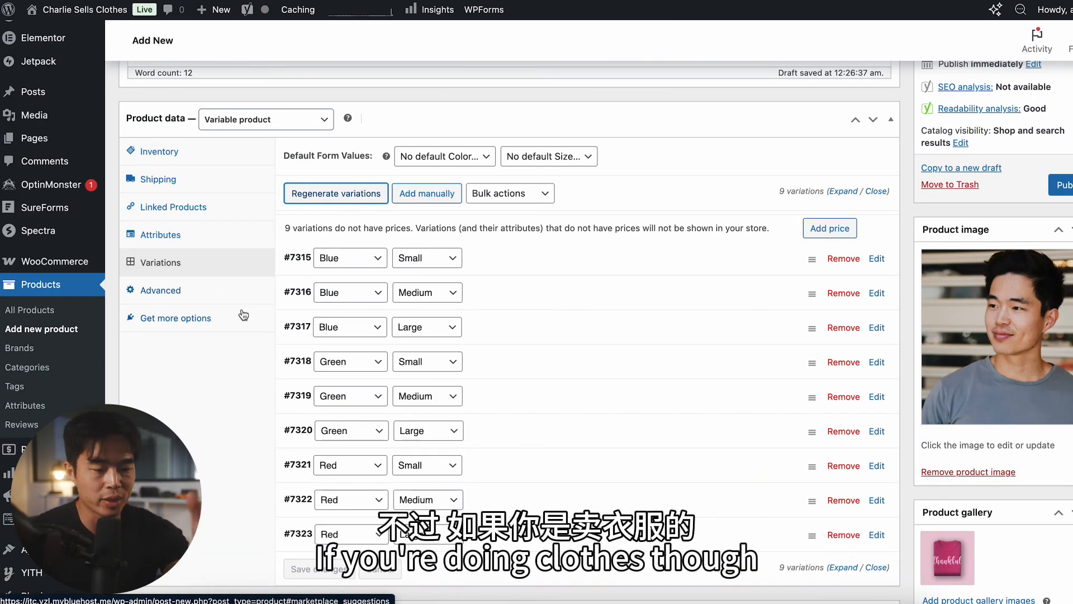
Step: Set the product's shipping weight to 1 lb and its dimensions to 3 × 5 × 7 in
{"action": "scroll", "coordinate": [485, 302], "scroll_direction": "down", "scroll_amount": 1}
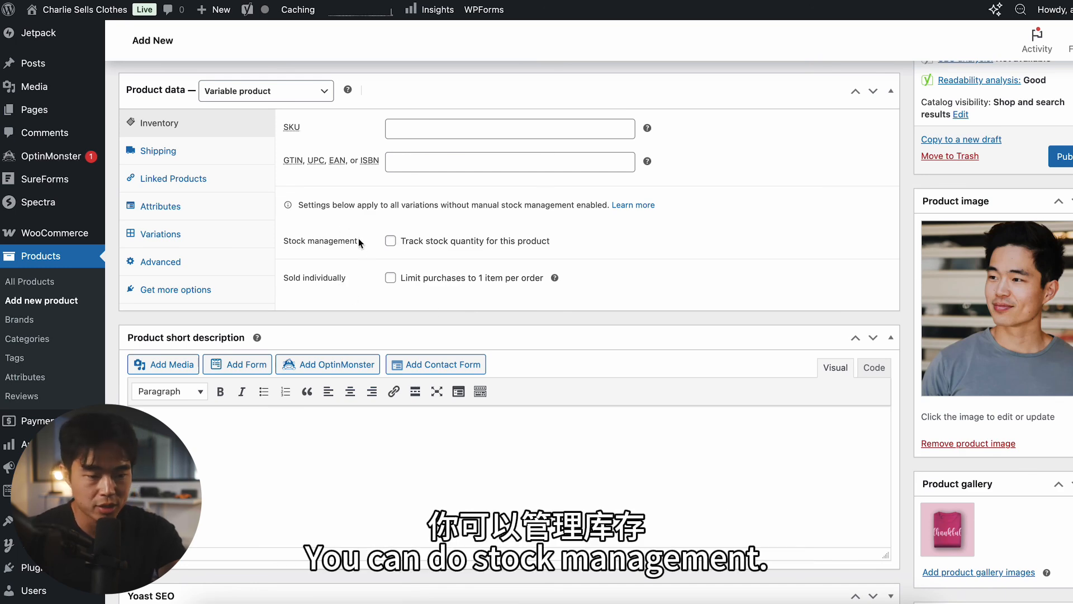
{"action": "left_click", "coordinate": [178, 152]}
{"action": "left_click", "coordinate": [457, 130]}
{"action": "type", "text": "1"}
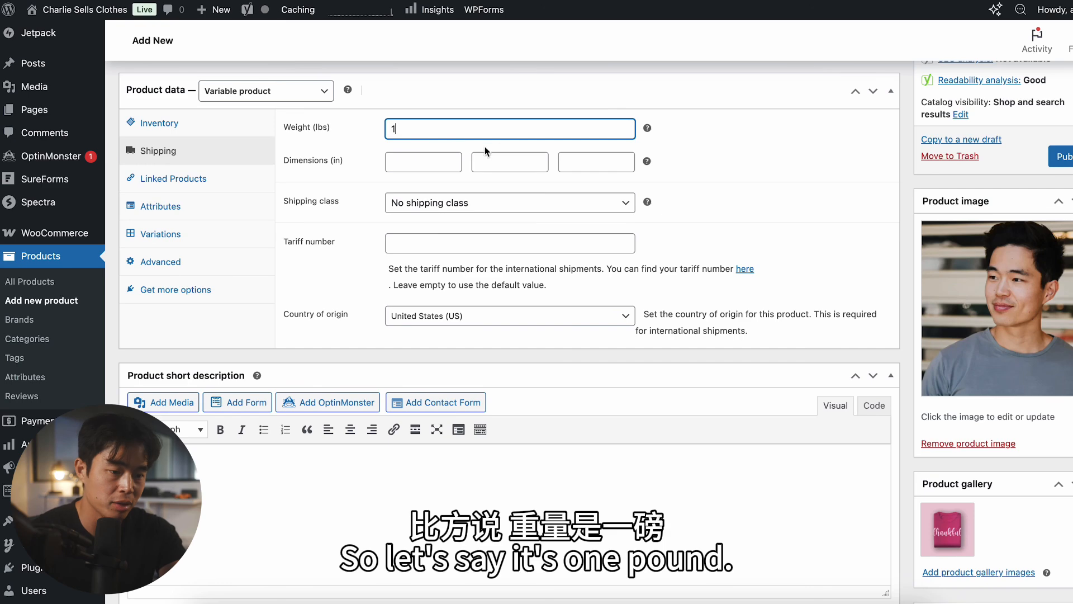
{"action": "left_click", "coordinate": [414, 163]}
{"action": "left_click", "coordinate": [493, 161]}
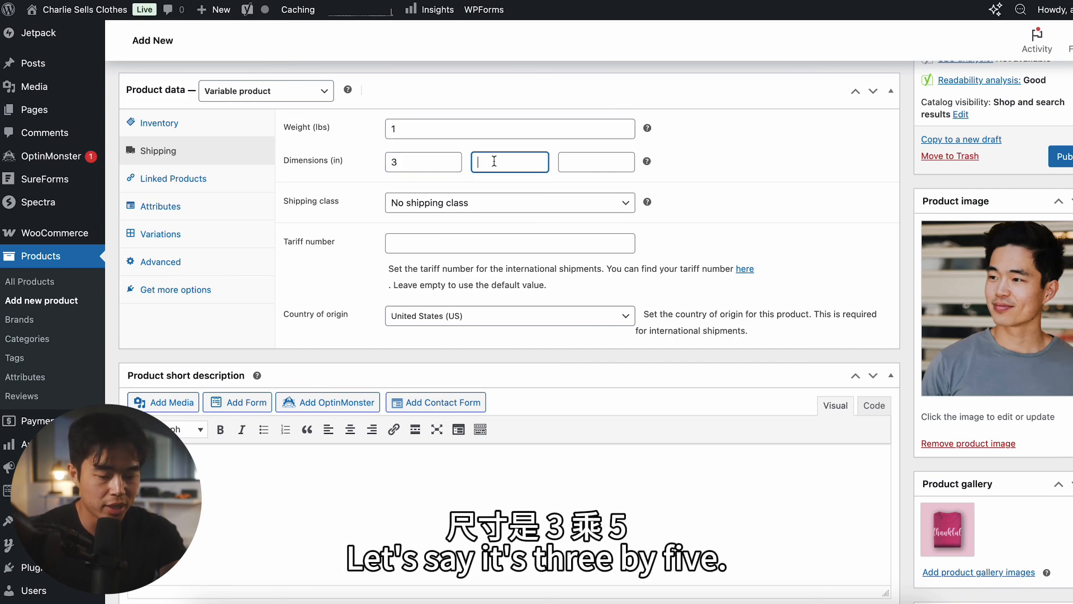
{"action": "left_click", "coordinate": [582, 162]}
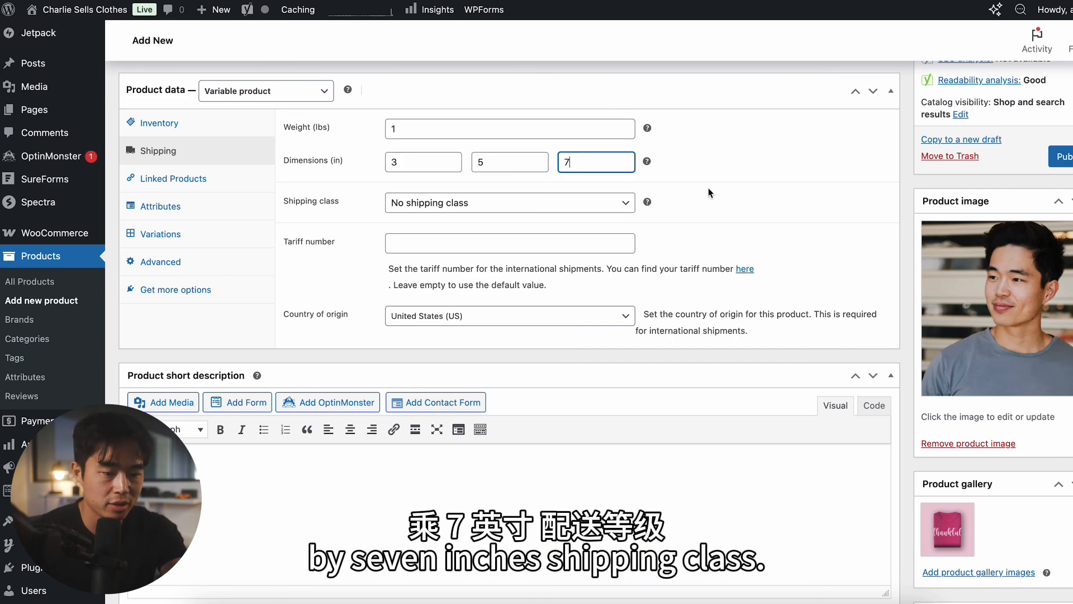
Step: Check the T-shirt product's shipping class and advanced options, and publish the product
{"action": "left_click", "coordinate": [447, 163]}
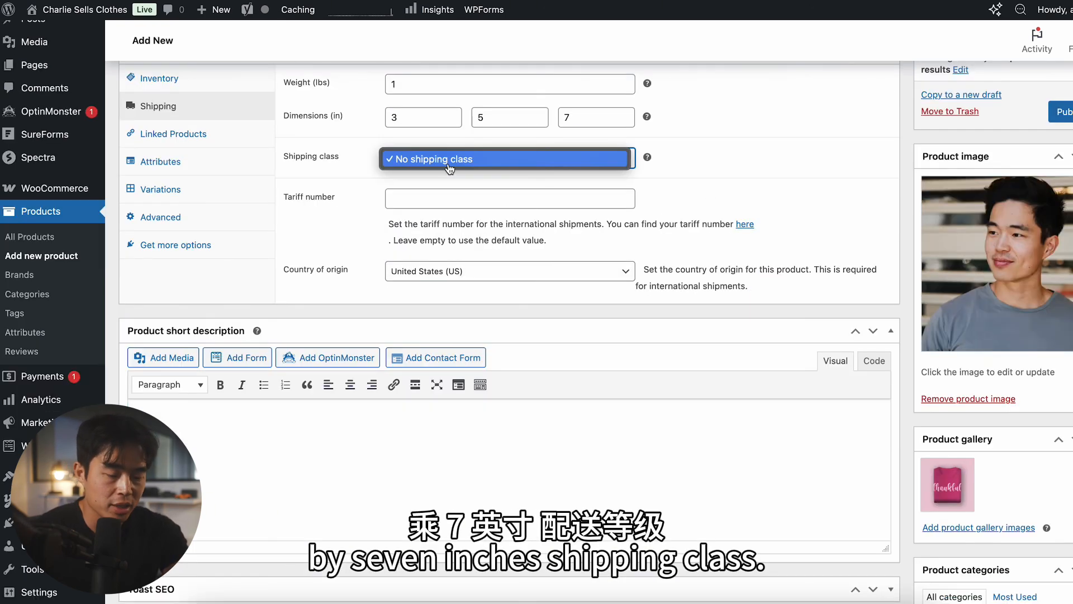
{"action": "left_click", "coordinate": [360, 176]}
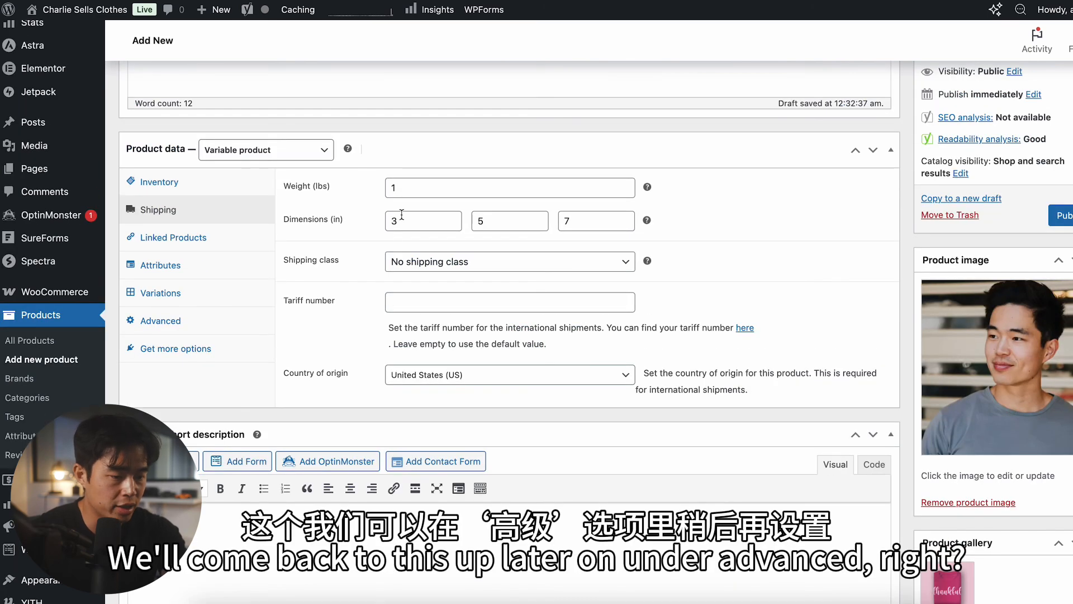
{"action": "left_click", "coordinate": [195, 322]}
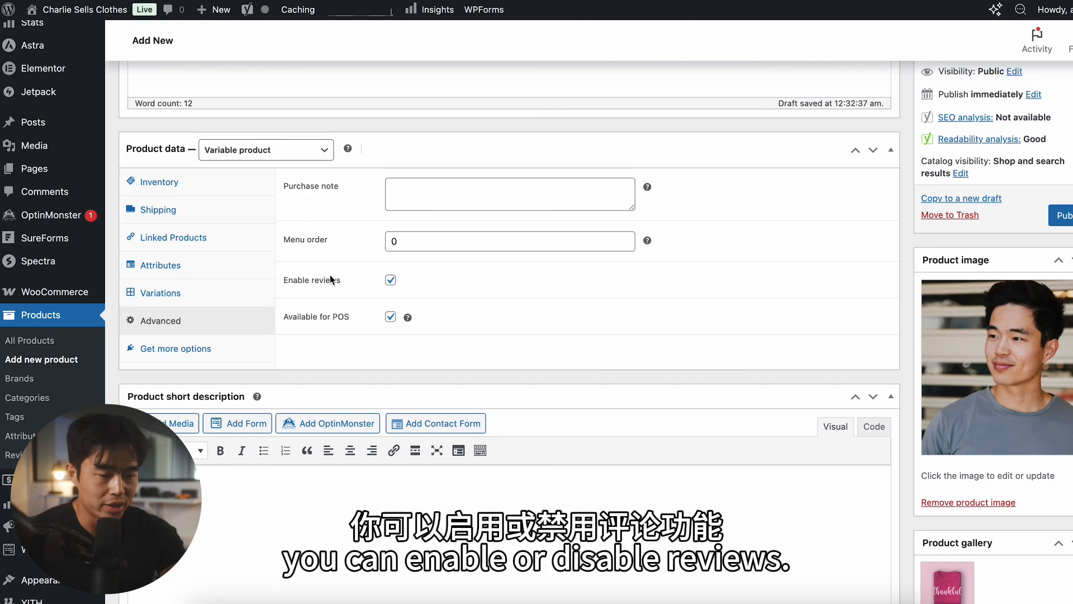
{"action": "scroll", "coordinate": [337, 284], "scroll_direction": "down", "scroll_amount": 2}
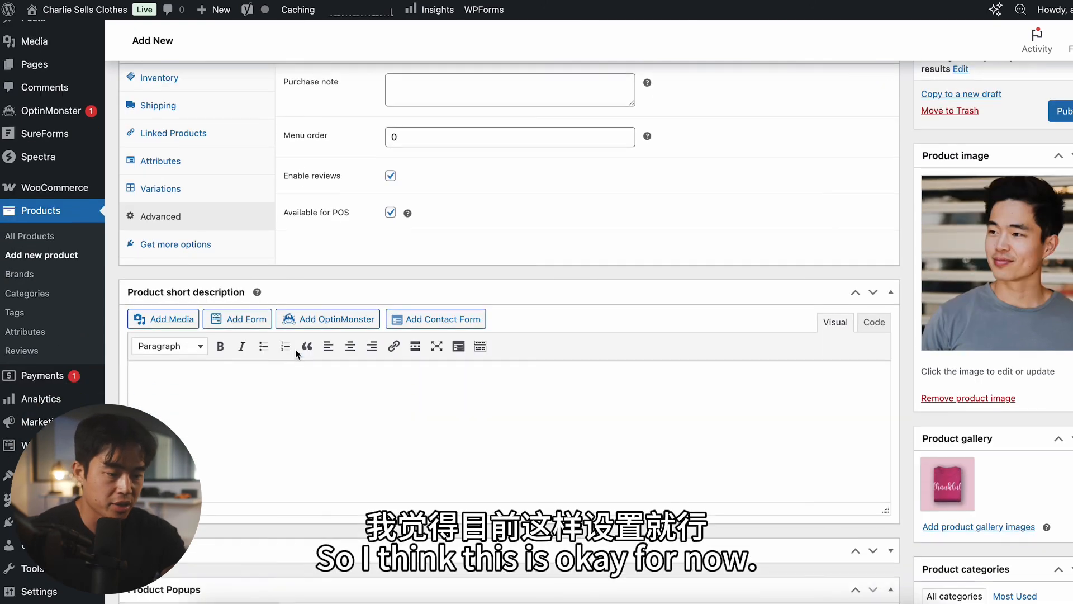
{"action": "scroll", "coordinate": [338, 299], "scroll_direction": "down", "scroll_amount": 2}
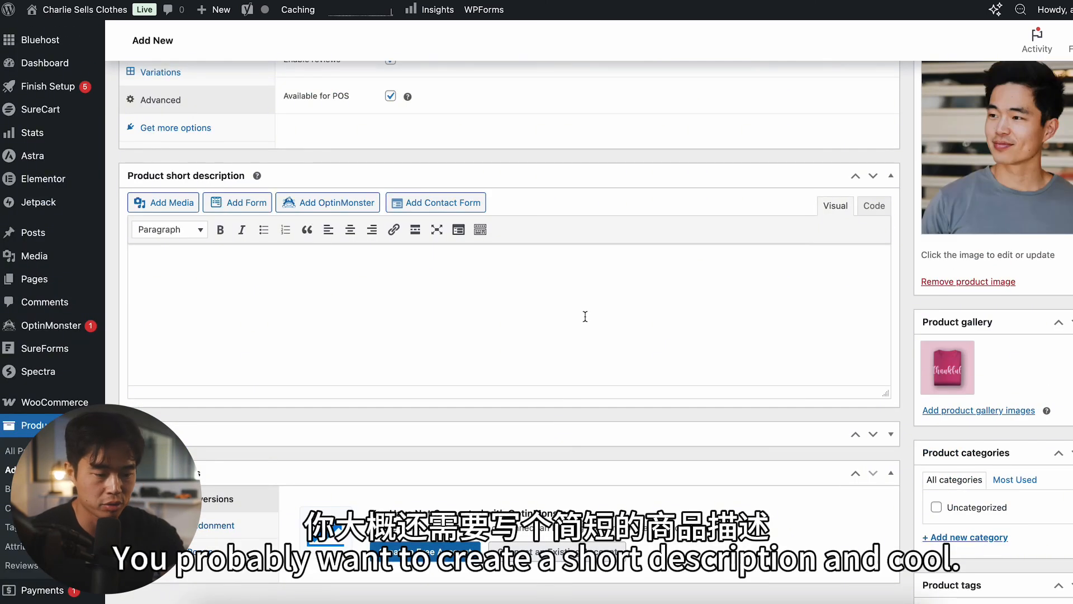
{"action": "scroll", "coordinate": [585, 314], "scroll_direction": "down", "scroll_amount": 1}
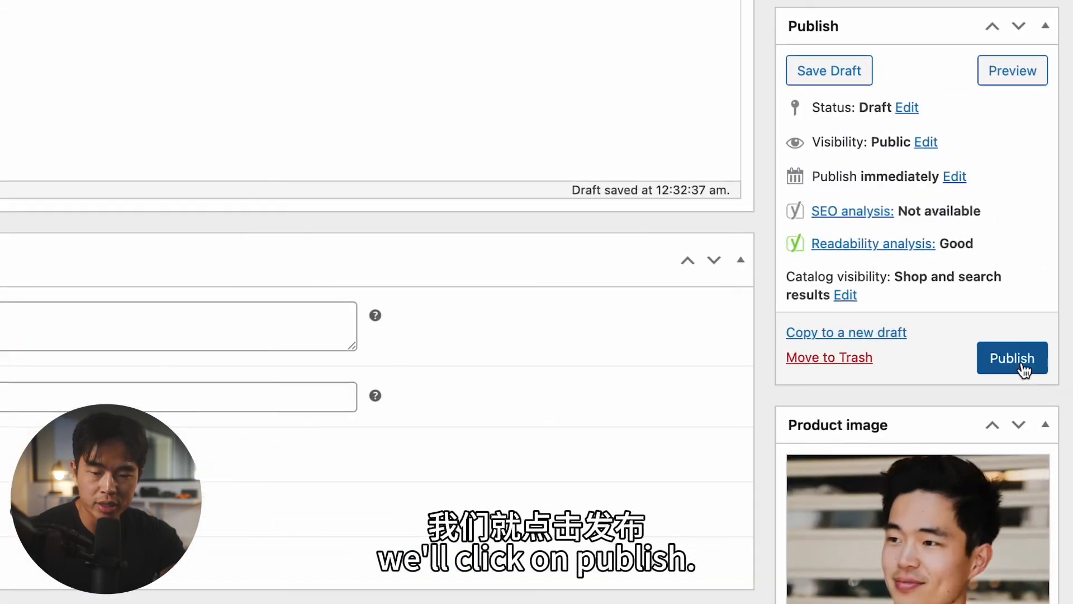
{"action": "left_click", "coordinate": [1054, 343]}
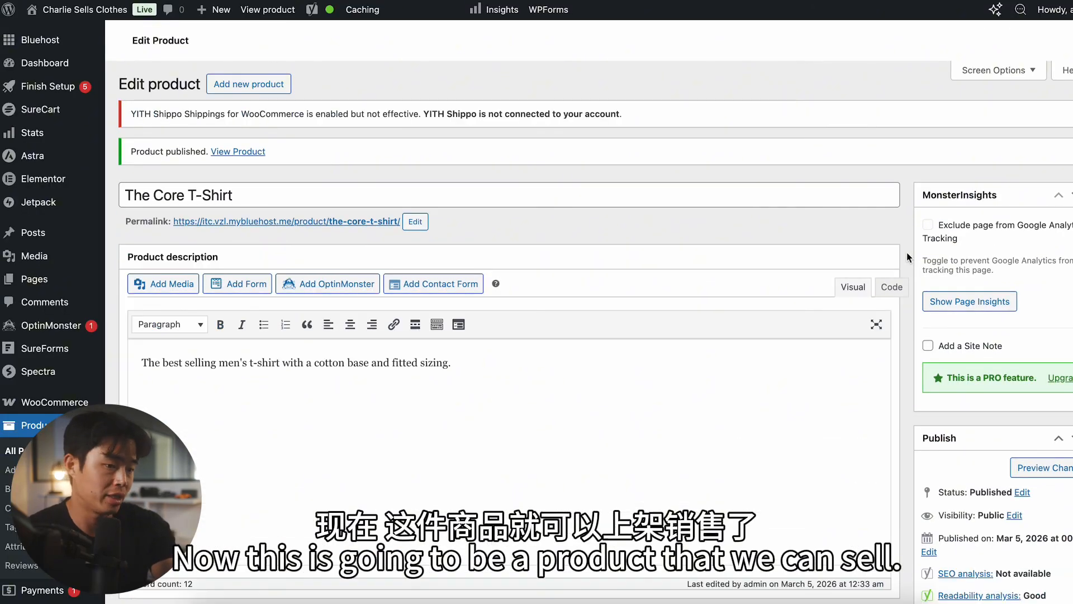
Step: Open the list of all store products and look through the published and pre-made items
{"action": "scroll", "coordinate": [211, 359], "scroll_direction": "down", "scroll_amount": 3}
{"action": "left_click", "coordinate": [37, 291]}
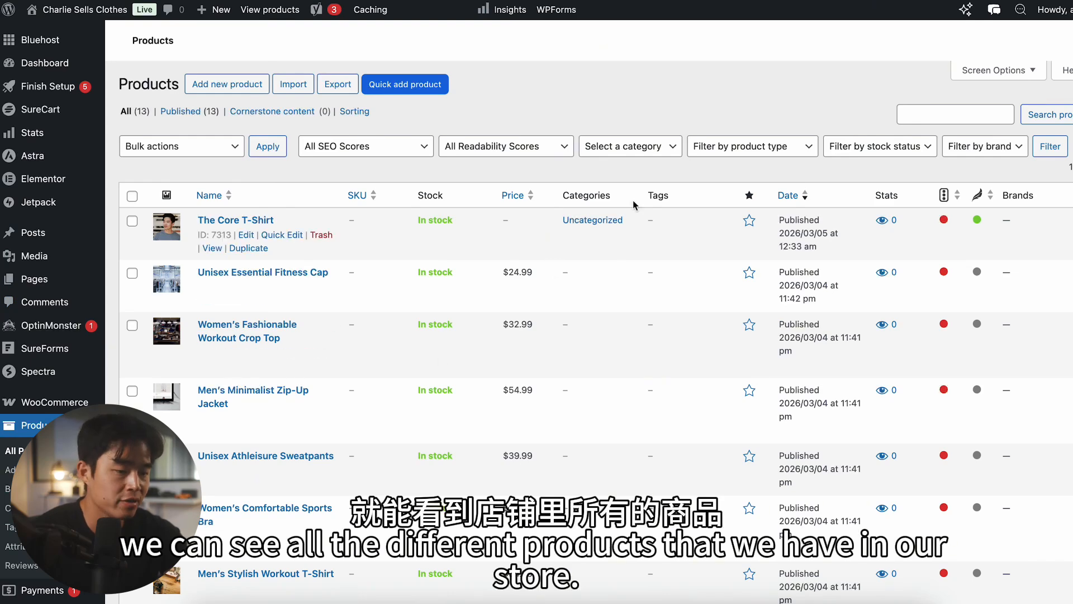
{"action": "scroll", "coordinate": [325, 358], "scroll_direction": "down", "scroll_amount": 3}
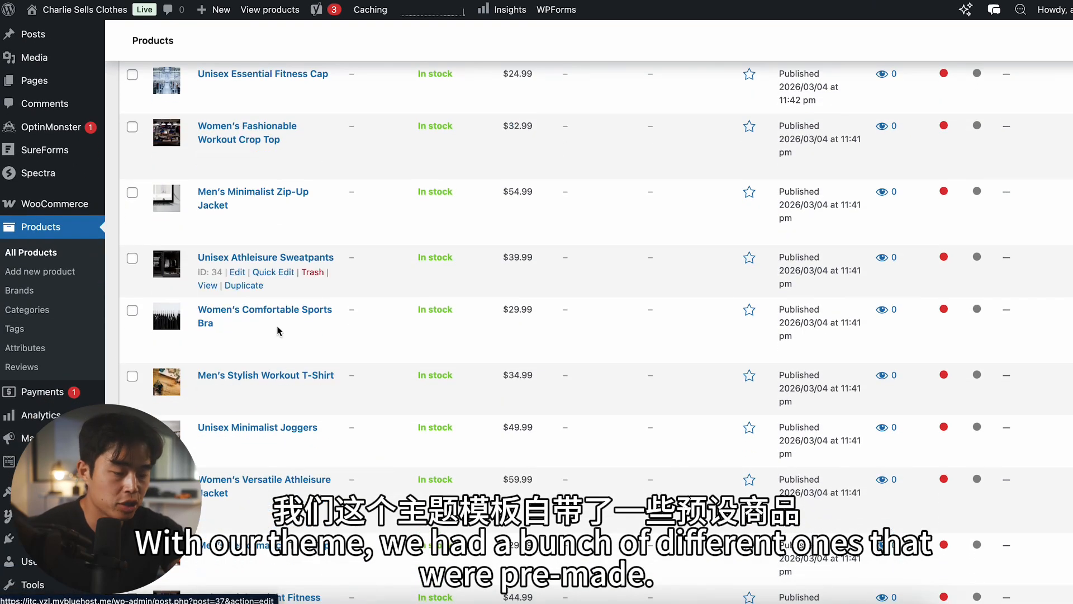
{"action": "scroll", "coordinate": [279, 363], "scroll_direction": "up", "scroll_amount": 1}
{"action": "scroll", "coordinate": [260, 171], "scroll_direction": "up", "scroll_amount": 2}
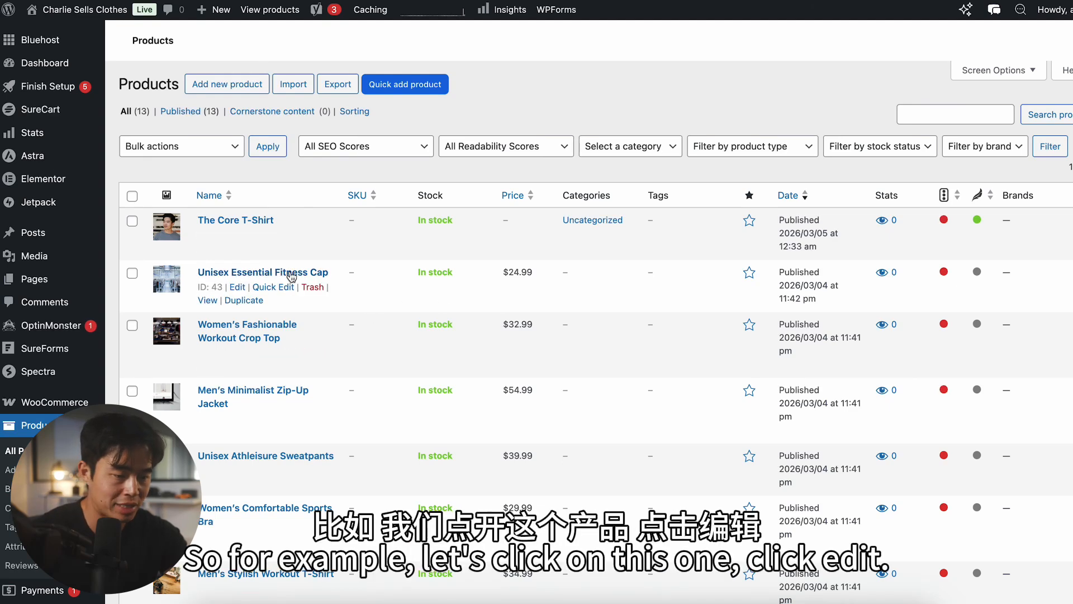
Step: Open the Unisex Essential Fitness Cap for editing and review its name, price, description and image fields
{"action": "left_click", "coordinate": [238, 287]}
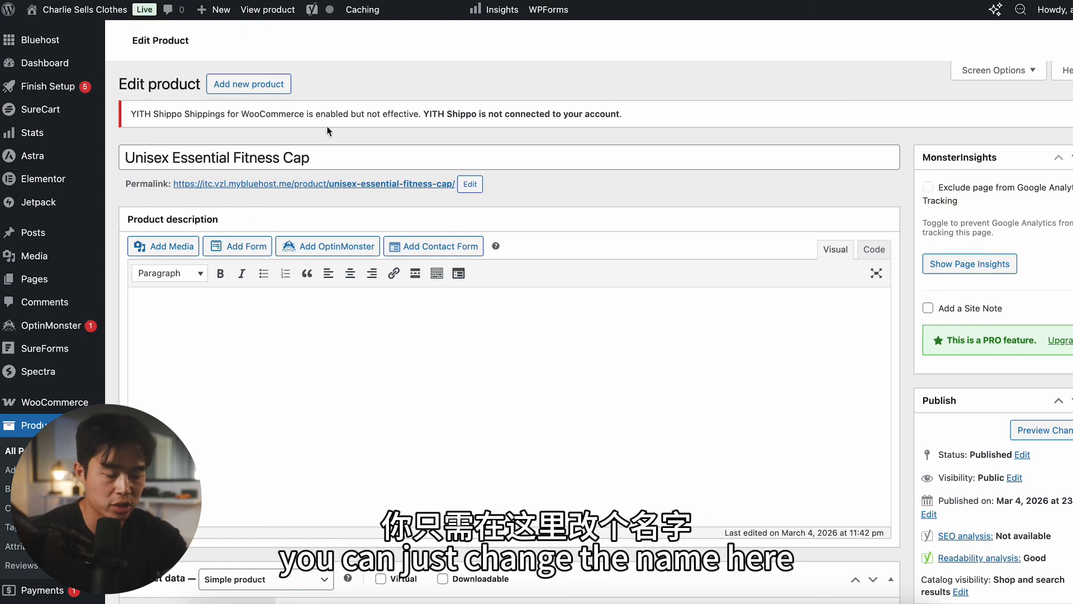
{"action": "scroll", "coordinate": [420, 193], "scroll_direction": "down", "scroll_amount": 7}
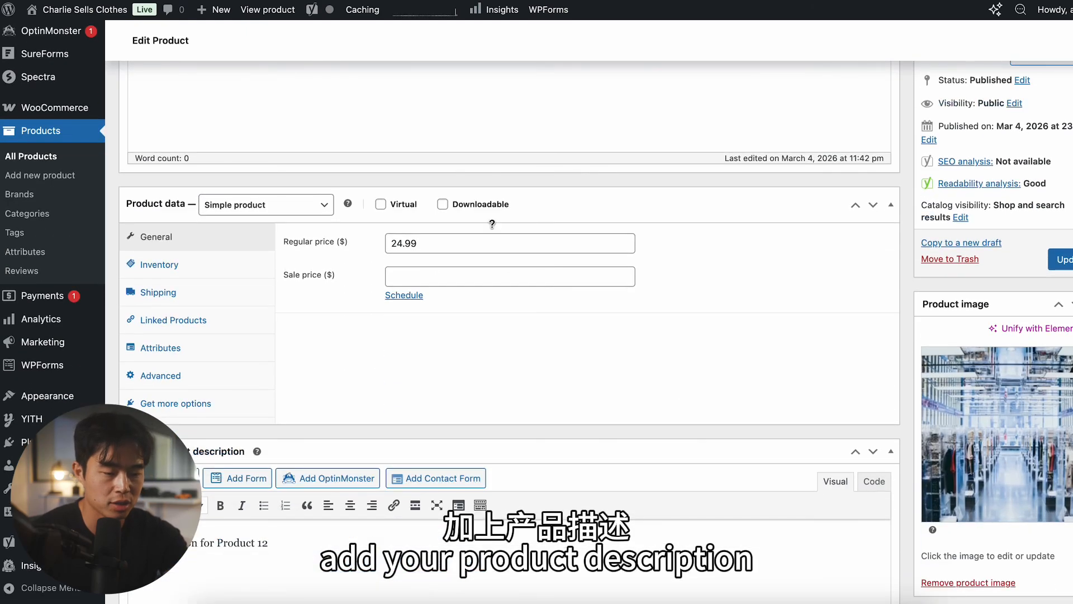
{"action": "scroll", "coordinate": [625, 330], "scroll_direction": "down", "scroll_amount": 3}
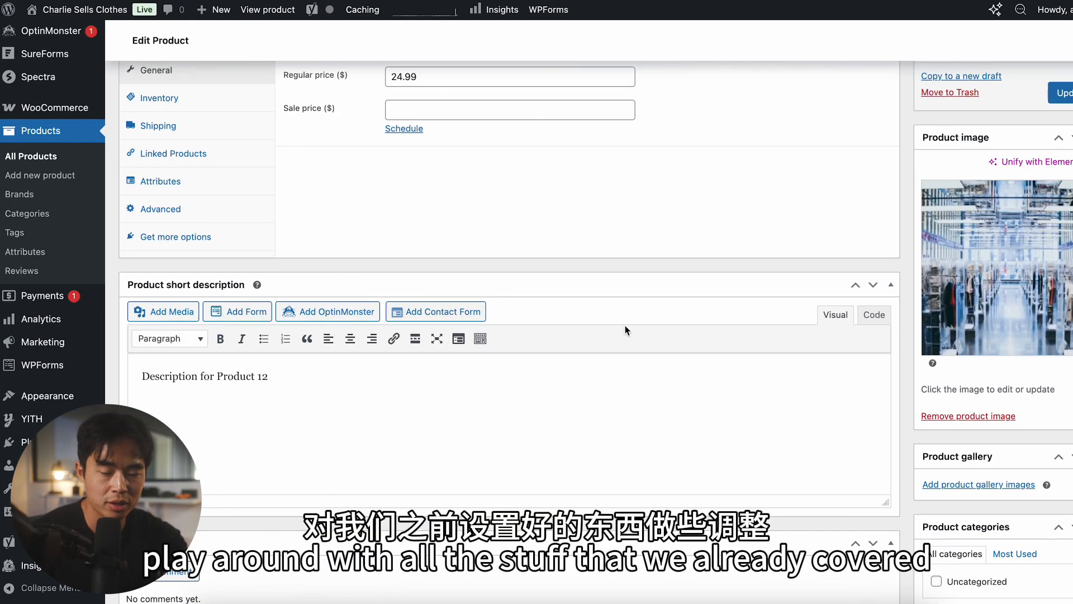
{"action": "scroll", "coordinate": [776, 280], "scroll_direction": "down", "scroll_amount": 4}
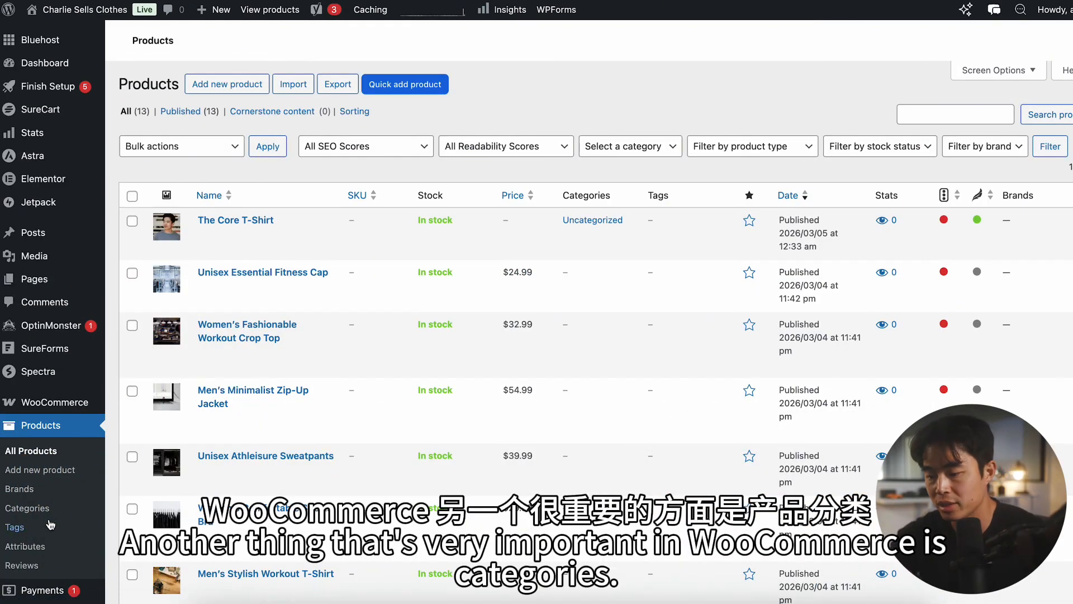
Step: Start a new product category with the name Sweaters and the slug sweaters
{"action": "left_click", "coordinate": [25, 508]}
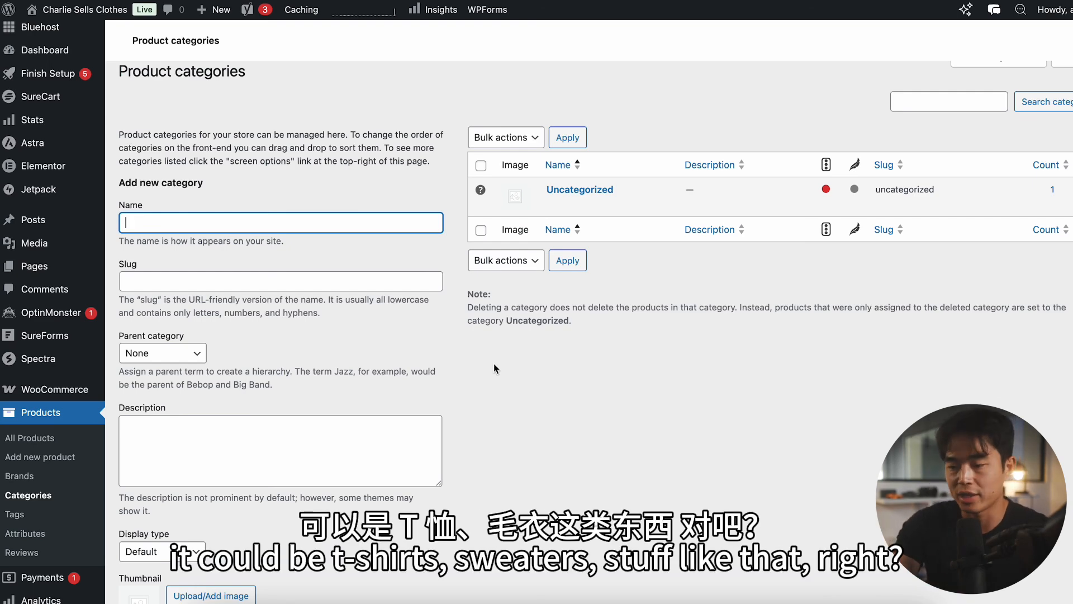
{"action": "scroll", "coordinate": [494, 363], "scroll_direction": "down", "scroll_amount": 2}
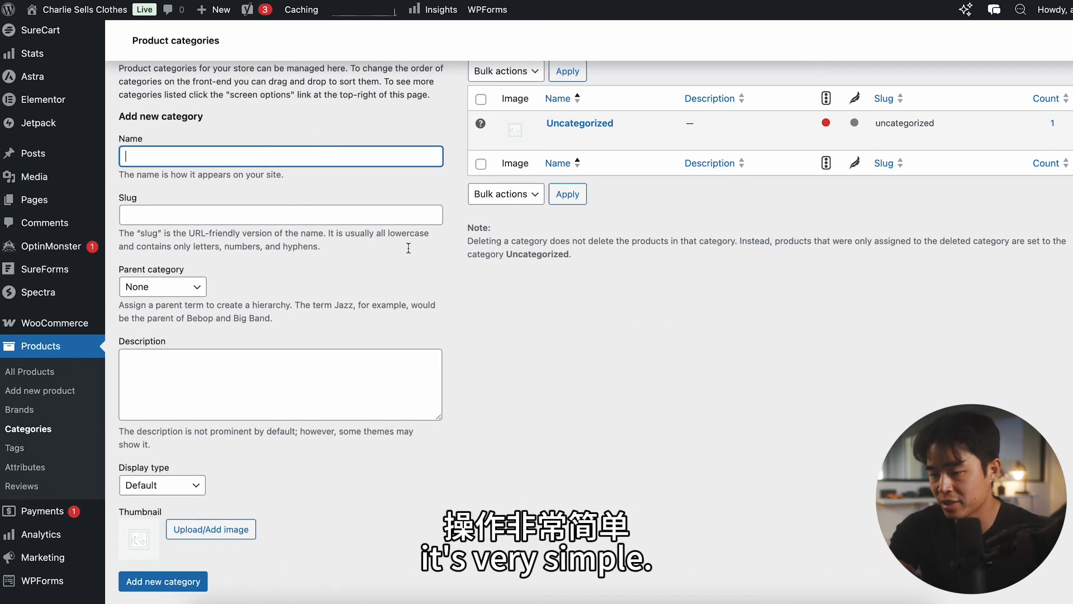
{"action": "type", "text": "Sweaters"}
{"action": "key", "text": "Tab"}
{"action": "type", "text": "sweaters"}
{"action": "scroll", "coordinate": [351, 200], "scroll_direction": "down", "scroll_amount": 2}
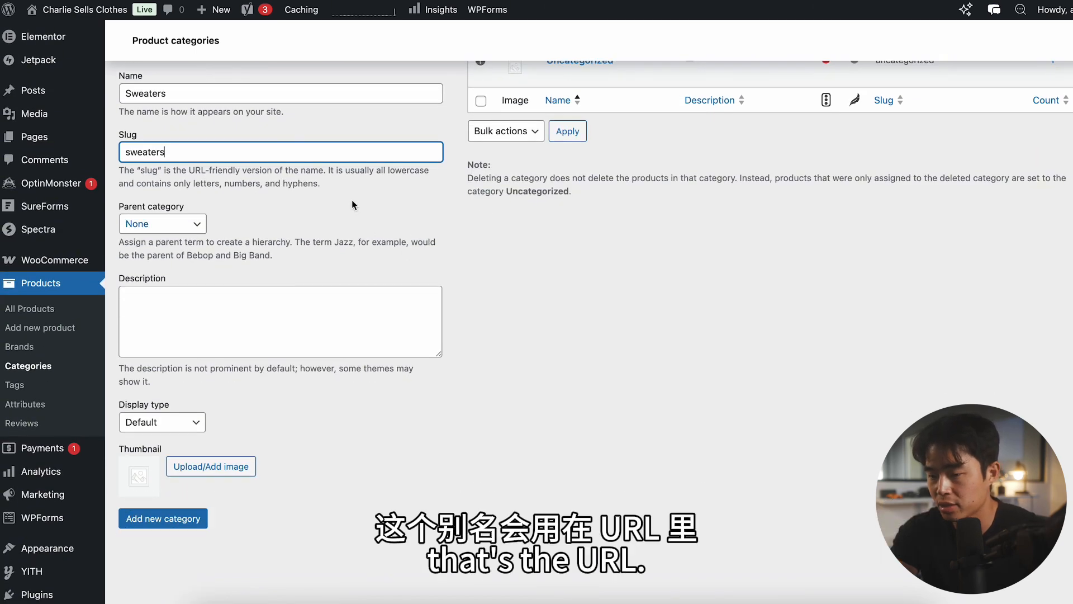
Step: Keep the parent category as None, enter the description Outer wear, and add the category
{"action": "scroll", "coordinate": [352, 199], "scroll_direction": "down", "scroll_amount": 2}
{"action": "left_click", "coordinate": [168, 163]}
{"action": "left_click", "coordinate": [267, 166]}
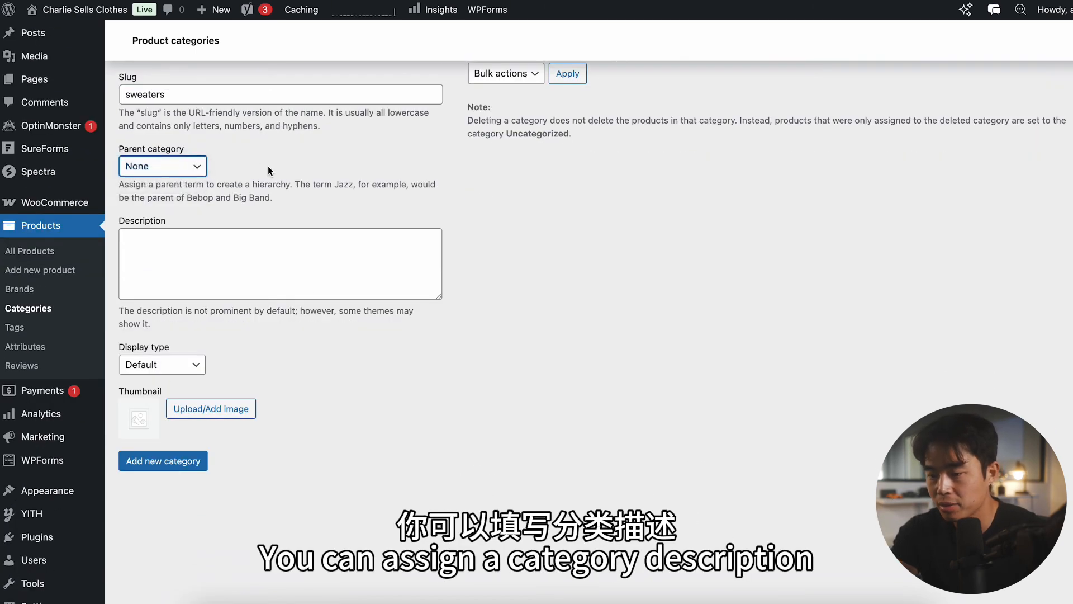
{"action": "scroll", "coordinate": [268, 166], "scroll_direction": "down", "scroll_amount": 1}
{"action": "left_click", "coordinate": [319, 239]}
{"action": "type", "text": "Outer wear"}
{"action": "scroll", "coordinate": [313, 280], "scroll_direction": "down", "scroll_amount": 1}
{"action": "left_click", "coordinate": [179, 389]}
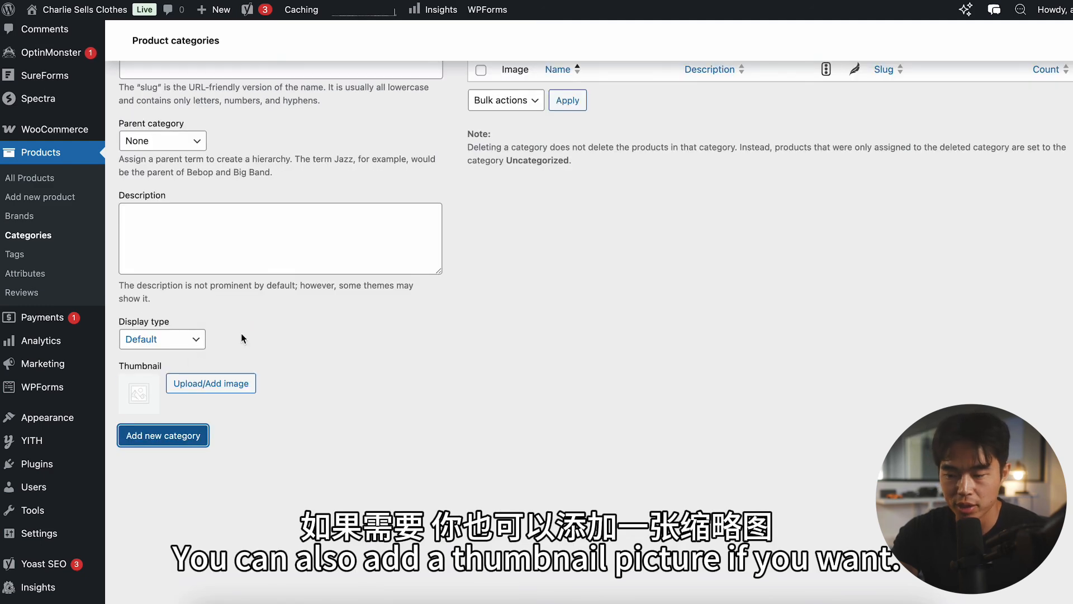
{"action": "scroll", "coordinate": [184, 354], "scroll_direction": "up", "scroll_amount": 5}
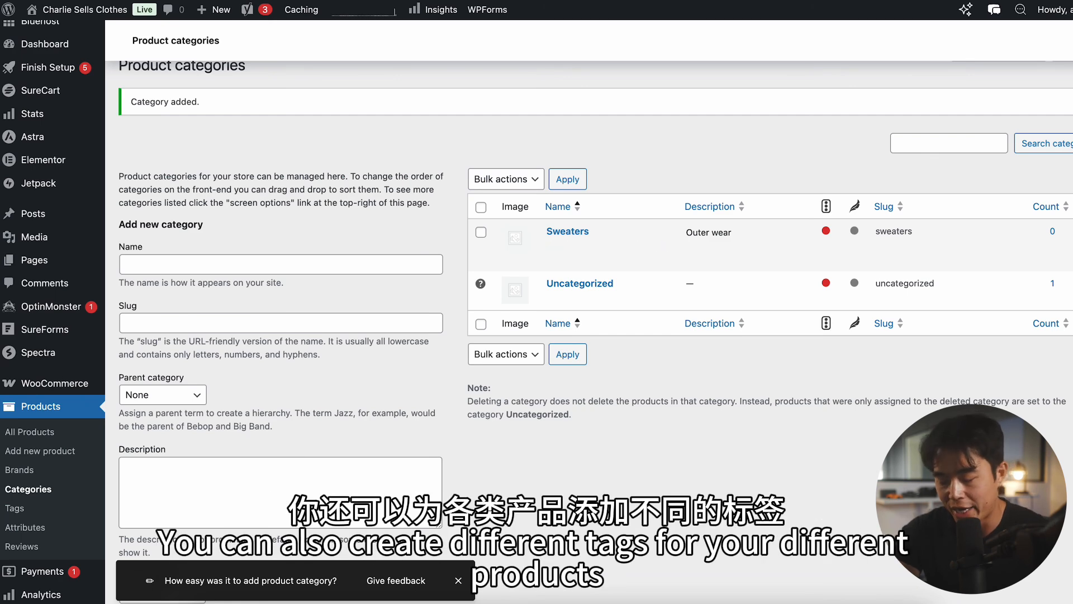
Step: Look at the product tags page and return to the list of all products
{"action": "left_click", "coordinate": [15, 508]}
{"action": "scroll", "coordinate": [17, 503], "scroll_direction": "down", "scroll_amount": 3}
{"action": "left_click", "coordinate": [28, 295]}
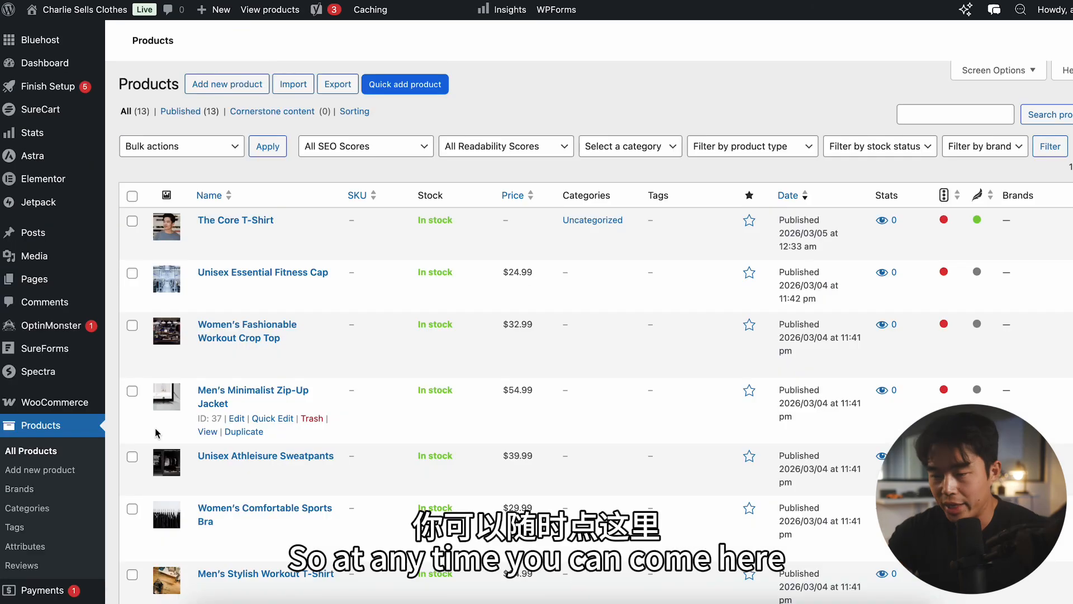
{"action": "scroll", "coordinate": [156, 432], "scroll_direction": "down", "scroll_amount": 1}
{"action": "scroll", "coordinate": [156, 433], "scroll_direction": "up", "scroll_amount": 1}
Step: Visit the live store and browse the products for sale on its Shop page
{"action": "mouse_move", "coordinate": [78, 9]}
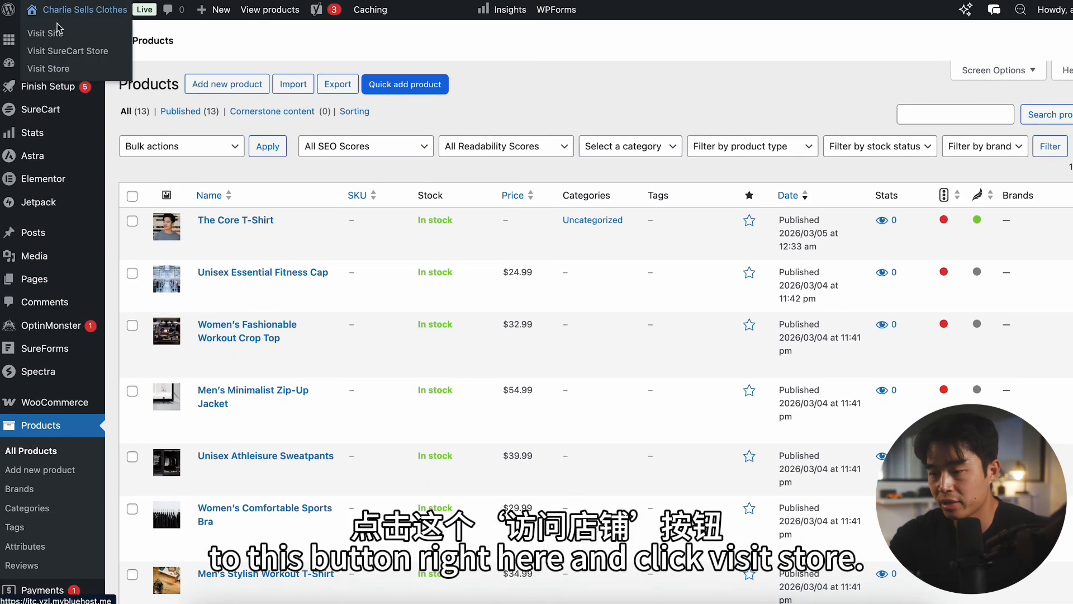
{"action": "left_click", "coordinate": [50, 69]}
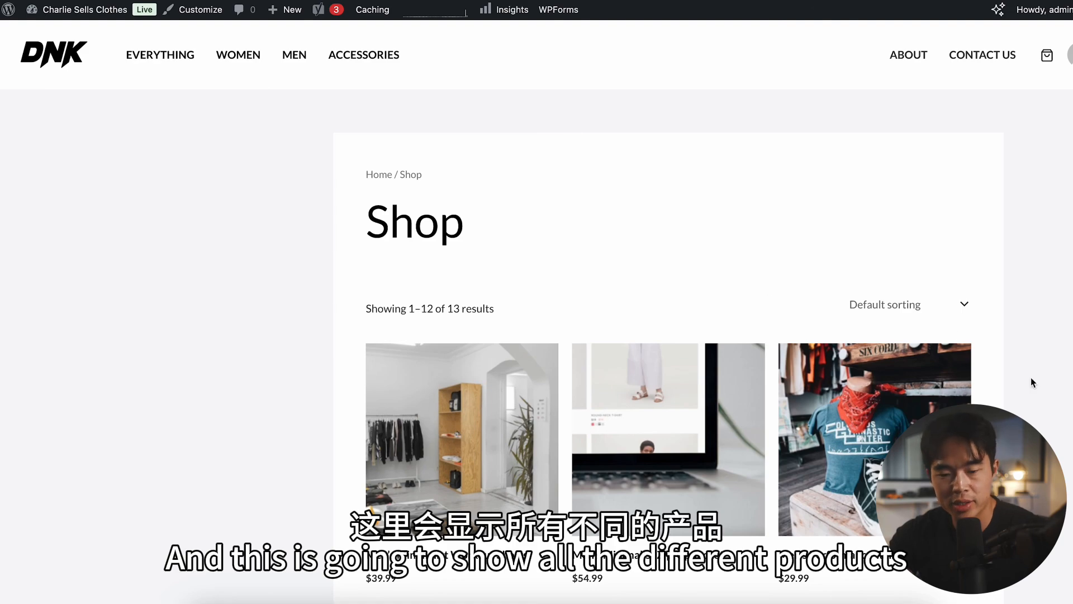
{"action": "scroll", "coordinate": [1033, 383], "scroll_direction": "down", "scroll_amount": 10}
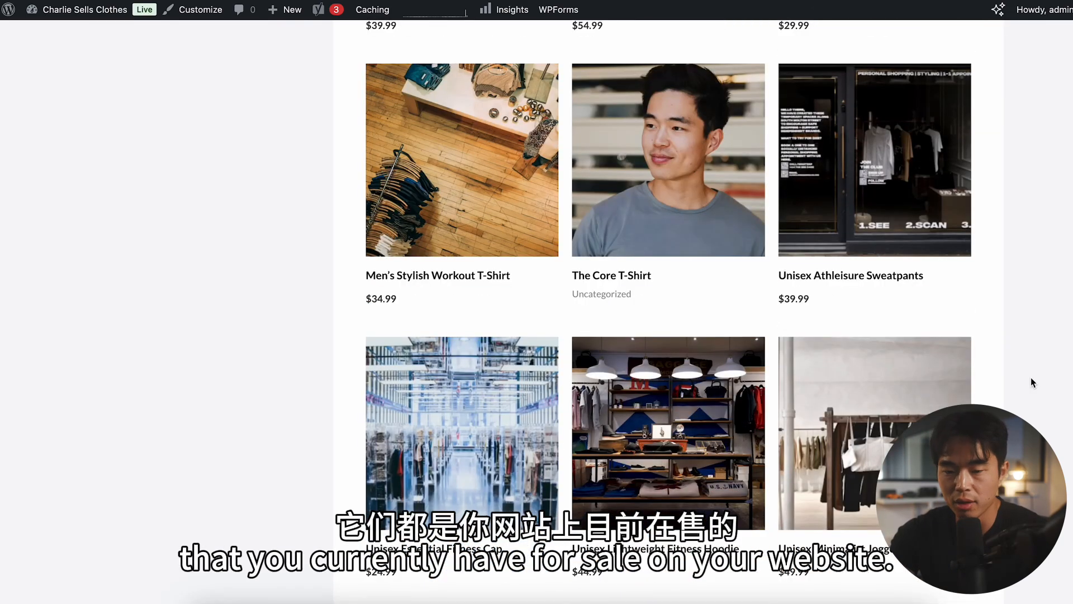
{"action": "scroll", "coordinate": [1033, 382], "scroll_direction": "up", "scroll_amount": 1}
{"action": "scroll", "coordinate": [1033, 383], "scroll_direction": "down", "scroll_amount": 2}
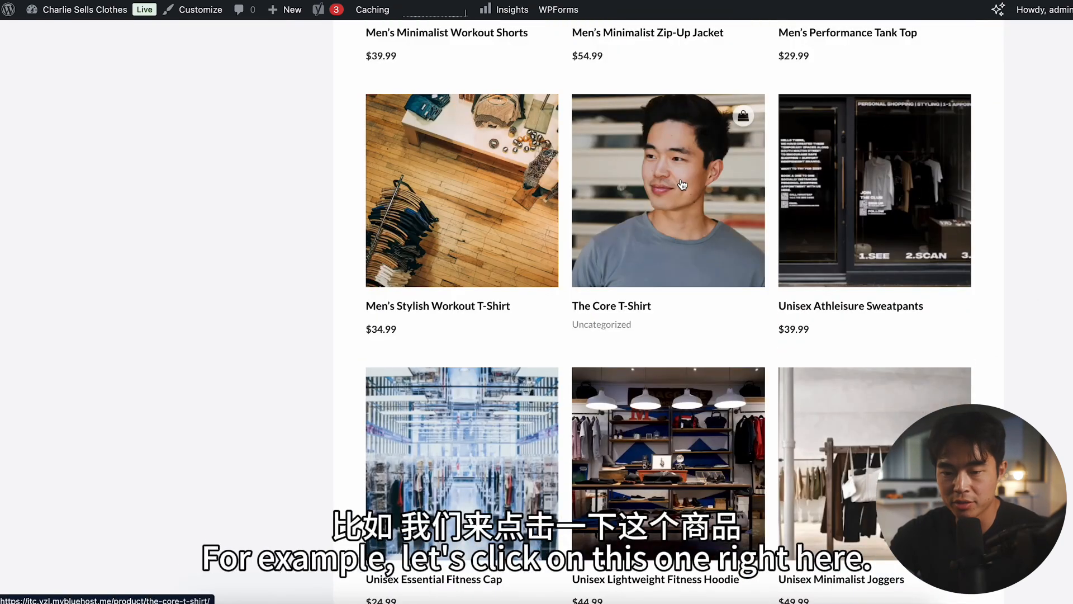
Step: Open The Core T-Shirt from the shop and review its product page
{"action": "left_click", "coordinate": [681, 180]}
{"action": "scroll", "coordinate": [666, 409], "scroll_direction": "down", "scroll_amount": 3}
{"action": "scroll", "coordinate": [666, 410], "scroll_direction": "down", "scroll_amount": 8}
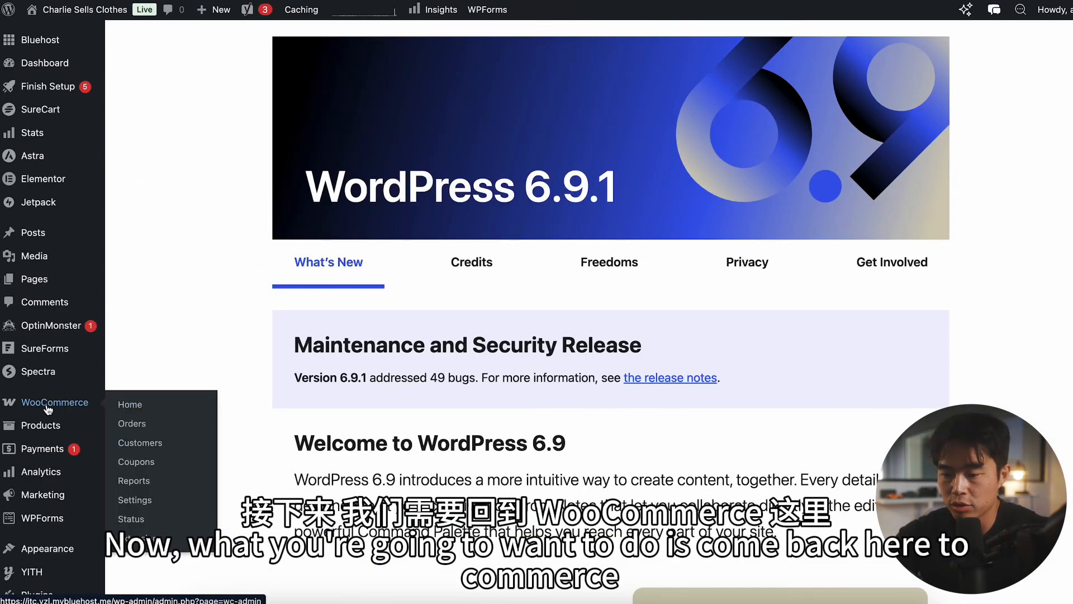
Step: Open the WooCommerce settings in the site's admin area and review the general store address and selling options
{"action": "left_click", "coordinate": [47, 407]}
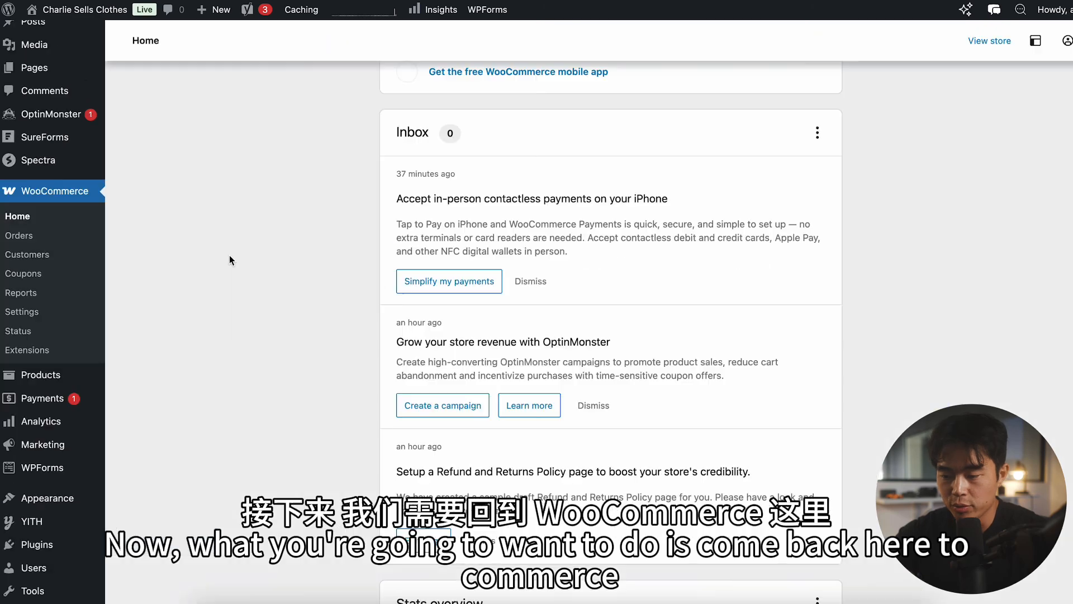
{"action": "left_click", "coordinate": [22, 312]}
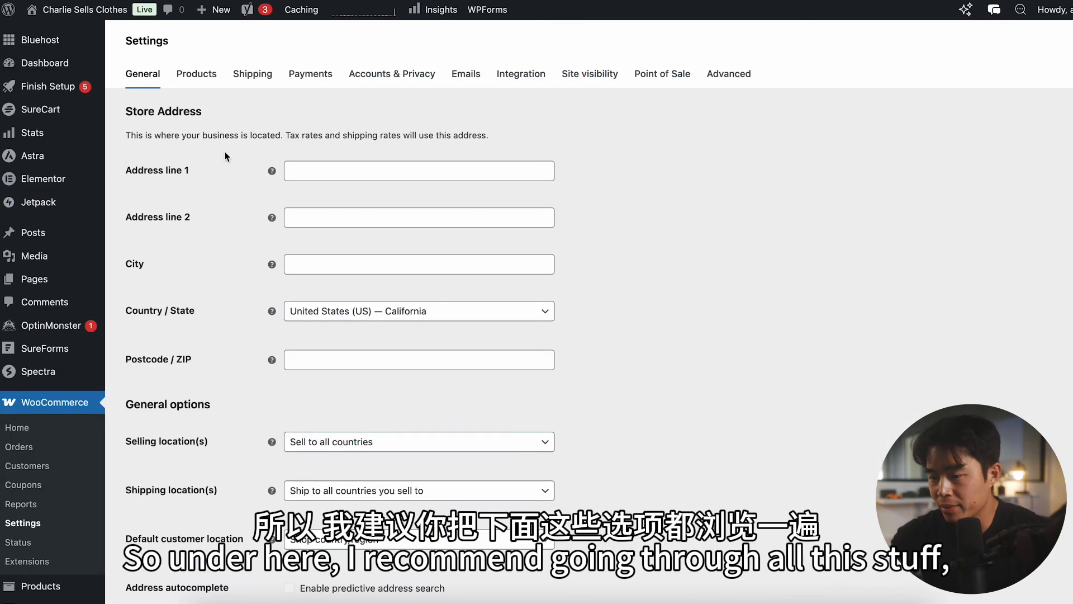
{"action": "scroll", "coordinate": [225, 154], "scroll_direction": "down", "scroll_amount": 5}
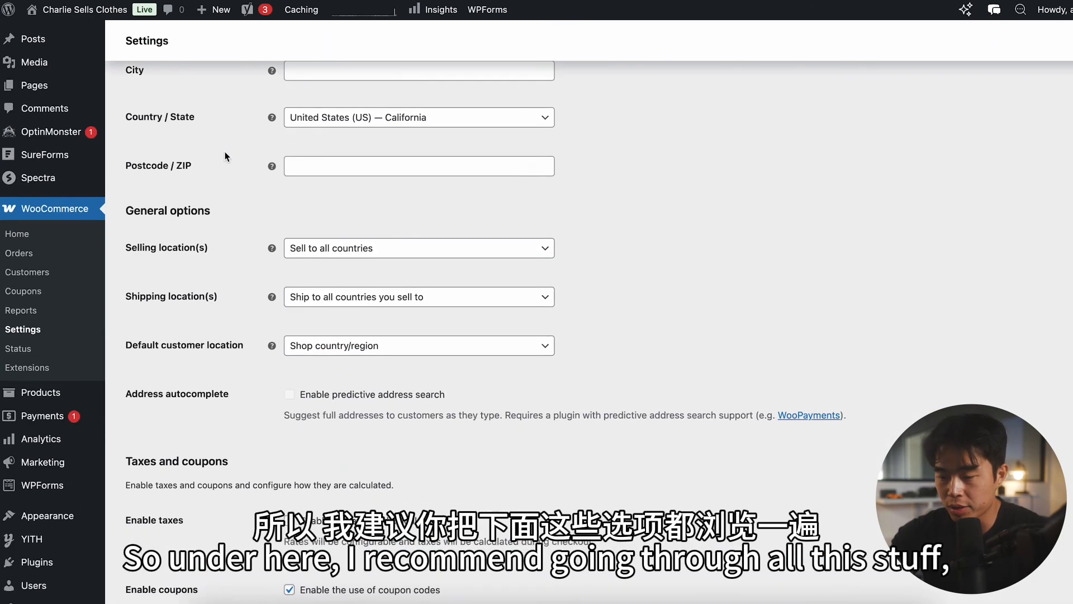
{"action": "scroll", "coordinate": [225, 156], "scroll_direction": "up", "scroll_amount": 5}
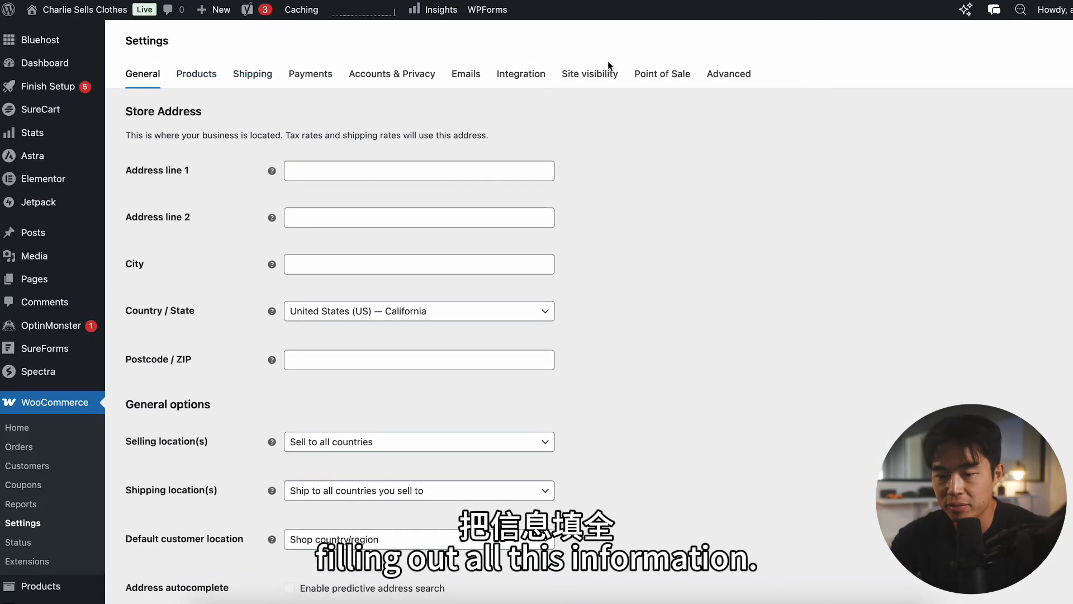
Step: In the shipping settings, add a zone named US Domestic with the regions North America and United States (US)
{"action": "left_click", "coordinate": [253, 73]}
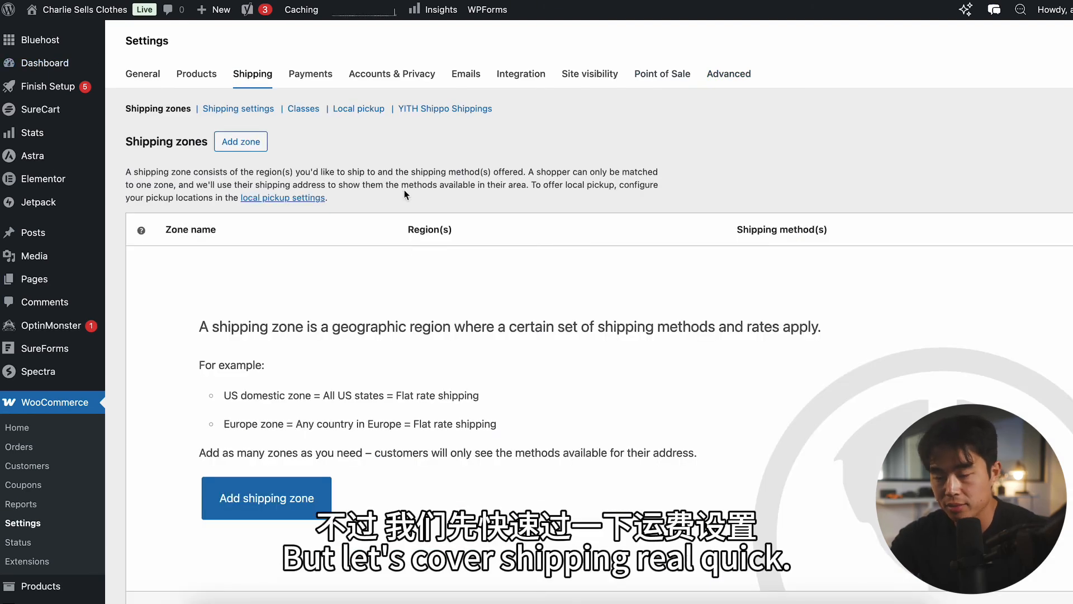
{"action": "scroll", "coordinate": [335, 131], "scroll_direction": "down", "scroll_amount": 1}
{"action": "scroll", "coordinate": [286, 232], "scroll_direction": "down", "scroll_amount": 3}
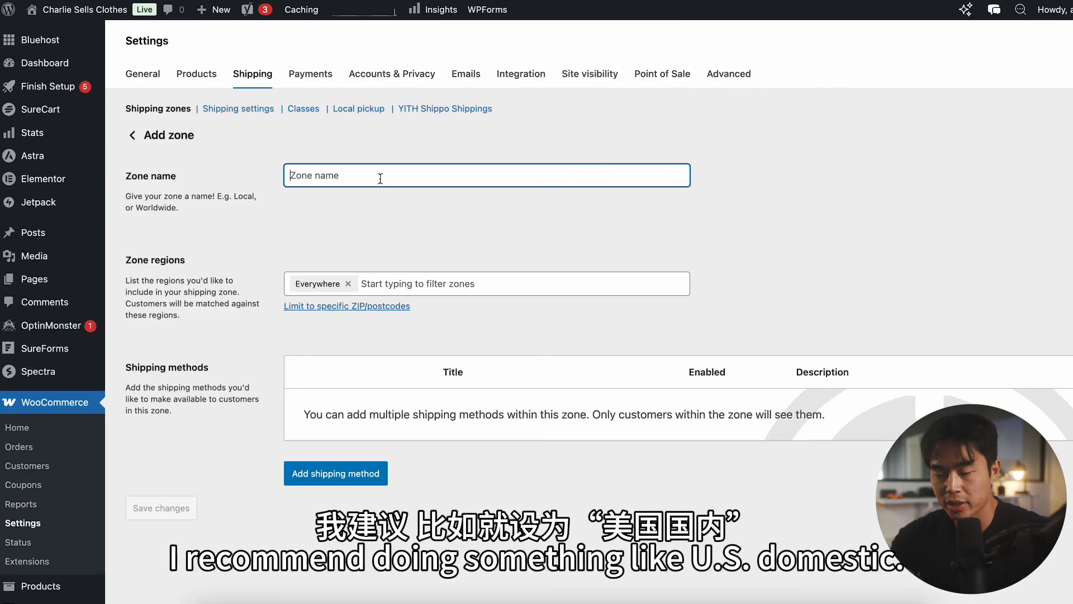
{"action": "type", "text": "US D"}
{"action": "type", "text": "omestic"}
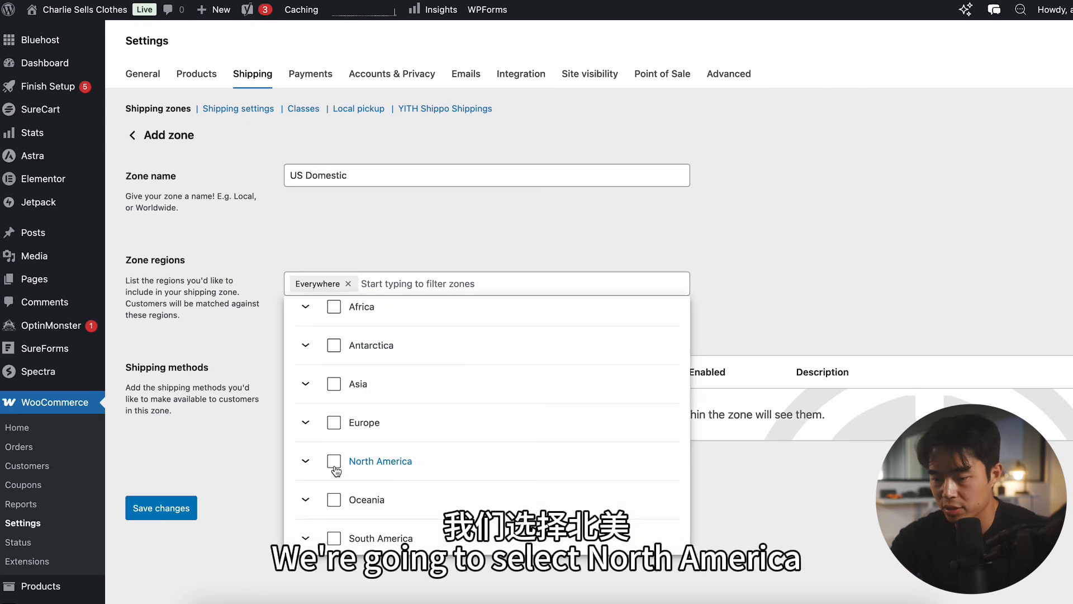
{"action": "left_click", "coordinate": [335, 465]}
{"action": "scroll", "coordinate": [335, 470], "scroll_direction": "up", "scroll_amount": 1}
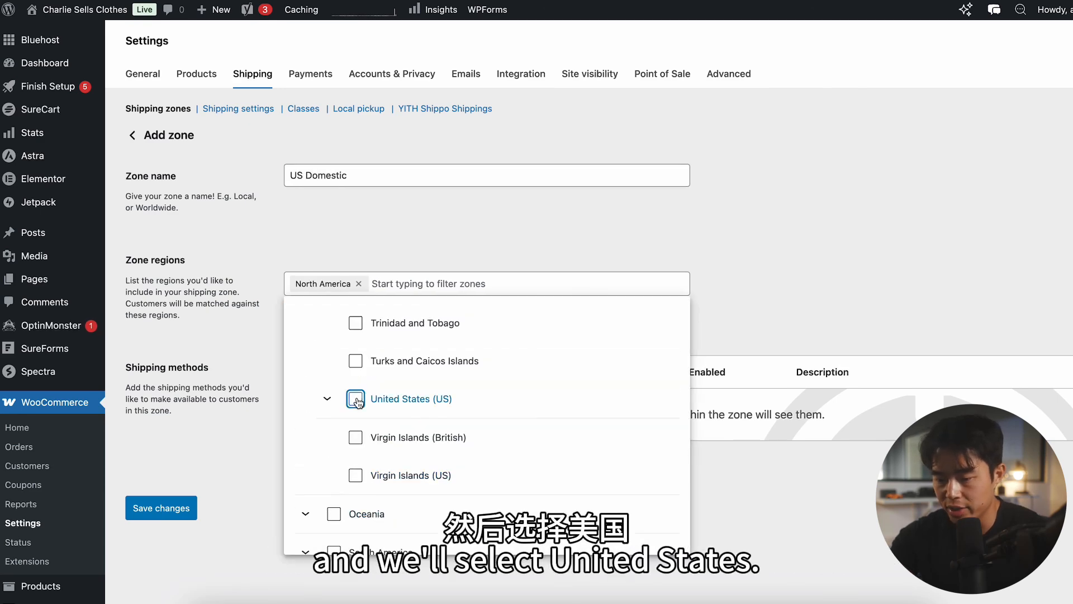
{"action": "left_click", "coordinate": [356, 399]}
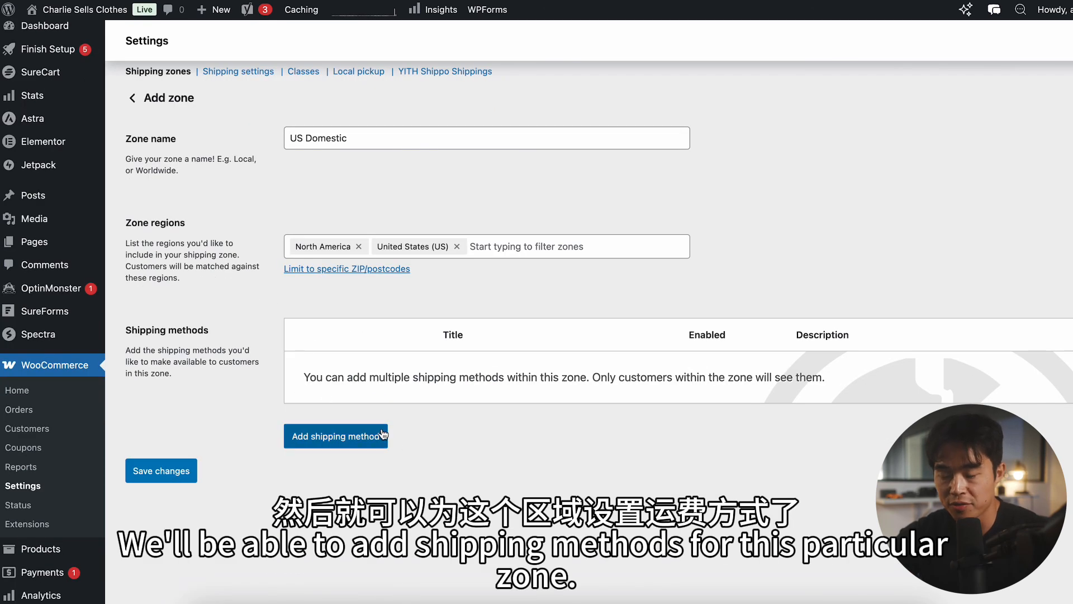
Step: Add a Flat rate shipping method with a cost of 5 to the US Domestic zone
{"action": "left_click", "coordinate": [383, 435]}
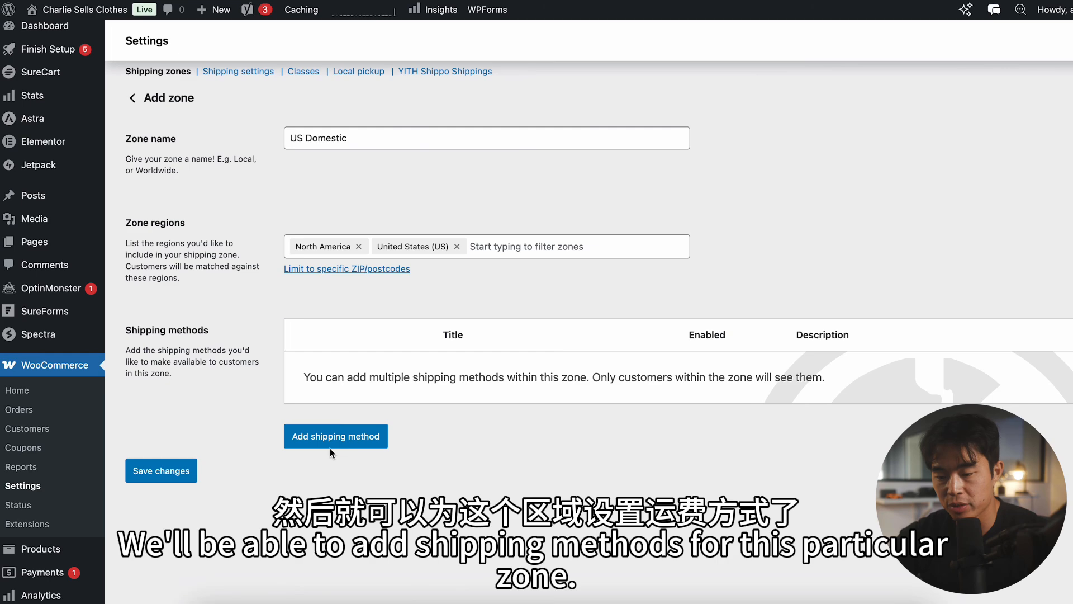
{"action": "left_click", "coordinate": [420, 304]}
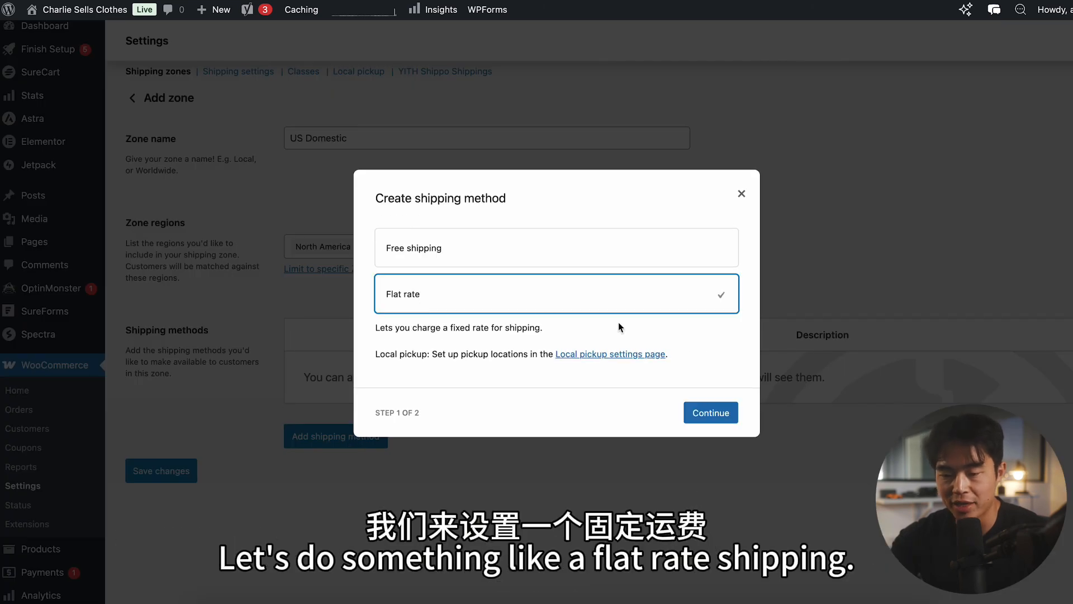
{"action": "left_click", "coordinate": [711, 412]}
{"action": "type", "text": "5"}
{"action": "left_click", "coordinate": [716, 440]}
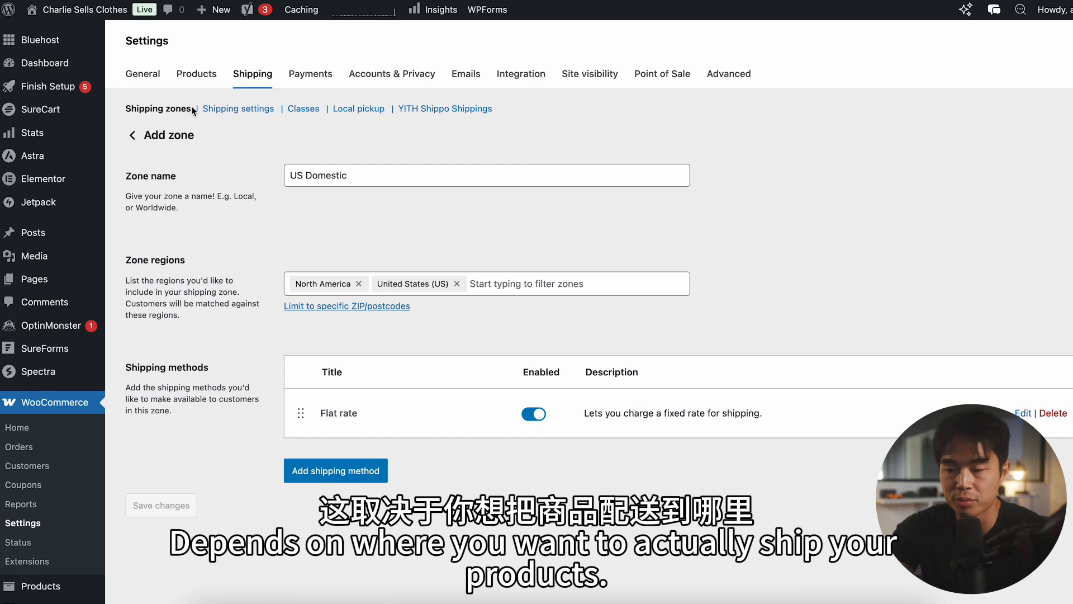
Step: Open the payment settings and review the available payment providers
{"action": "left_click", "coordinate": [285, 70]}
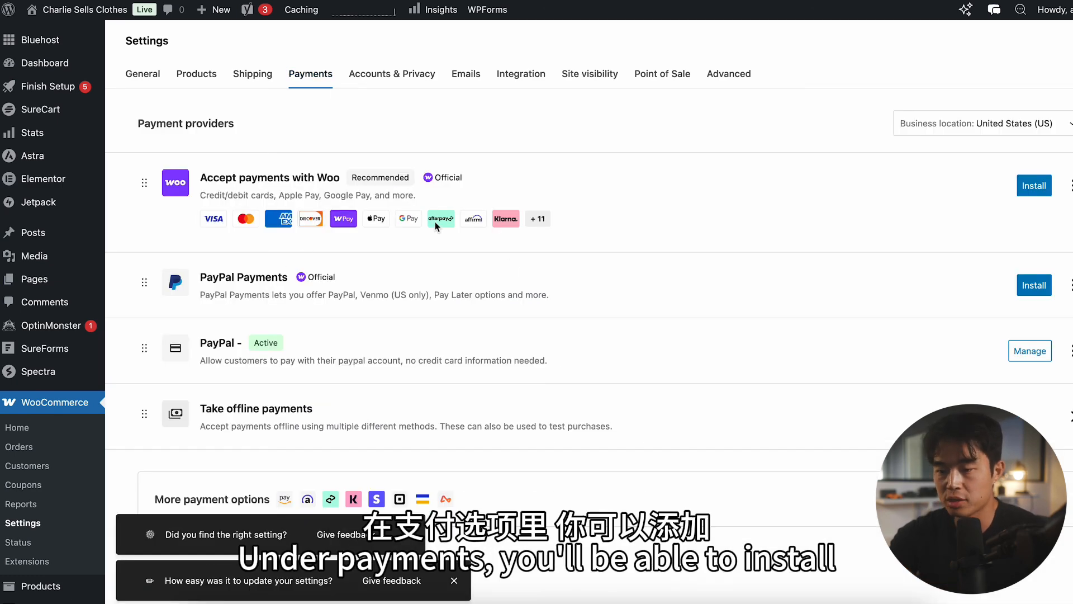
{"action": "scroll", "coordinate": [614, 250], "scroll_direction": "down", "scroll_amount": 1}
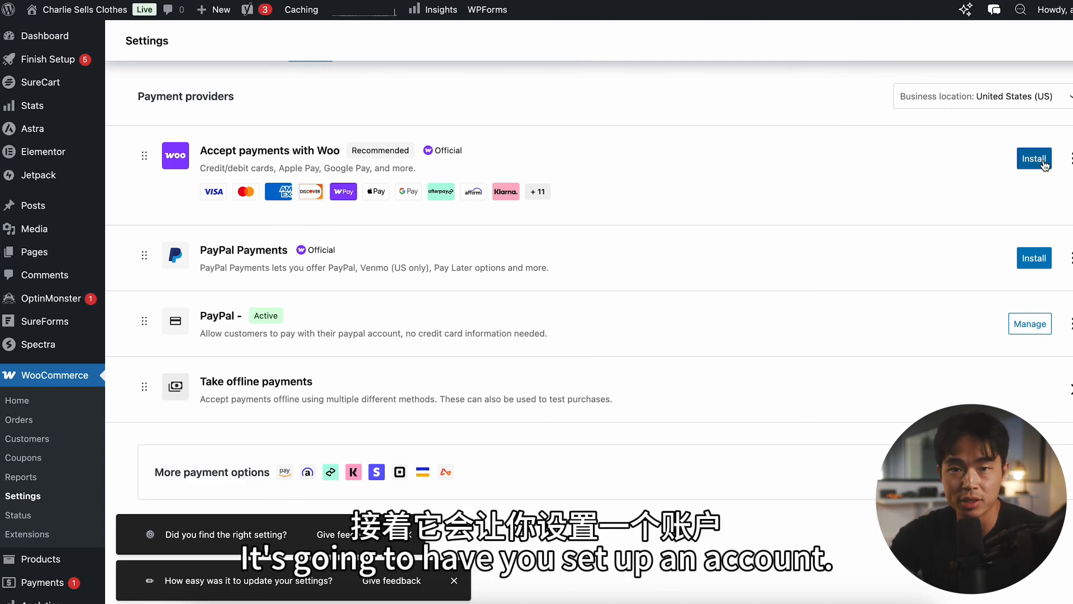
Step: Expand the additional payment options to review providers such as Stripe and Square, and install WooPayments to start its setup
{"action": "scroll", "coordinate": [352, 224], "scroll_direction": "down", "scroll_amount": 1}
{"action": "scroll", "coordinate": [432, 253], "scroll_direction": "down", "scroll_amount": 2}
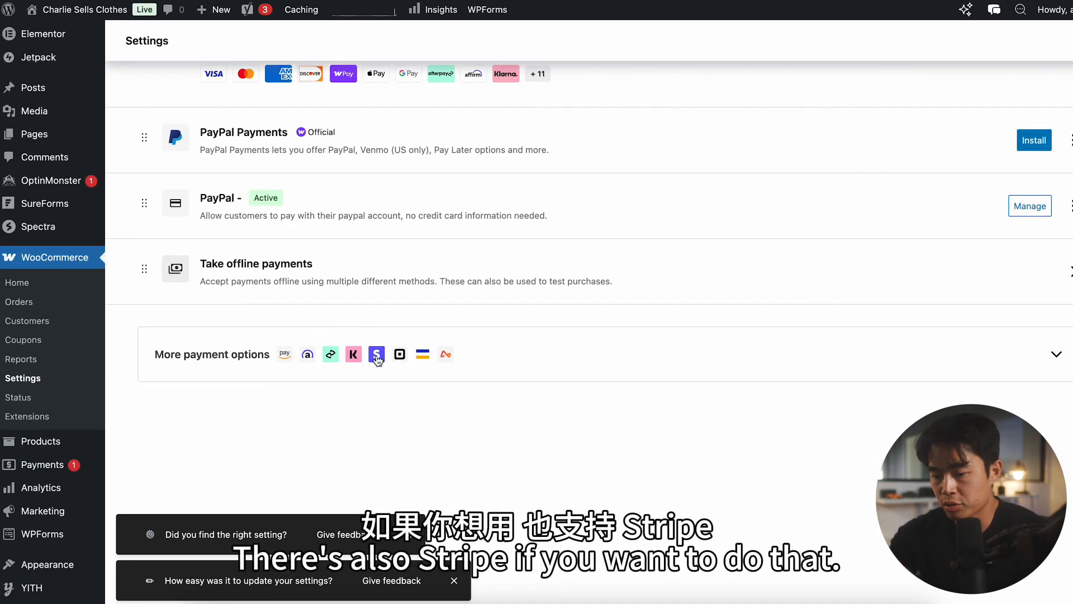
{"action": "left_click", "coordinate": [1055, 354]}
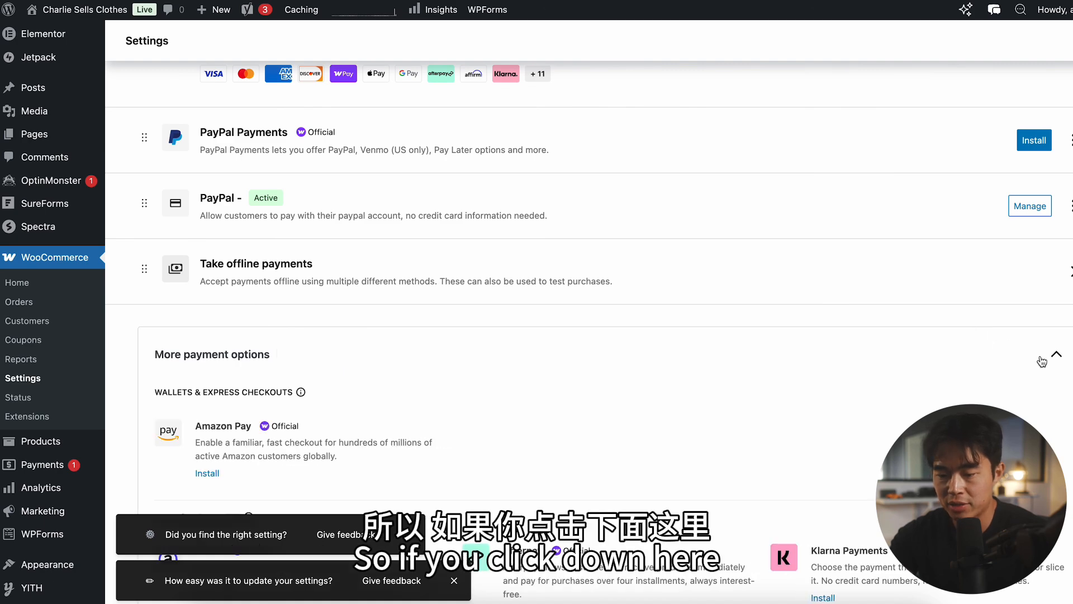
{"action": "scroll", "coordinate": [450, 326], "scroll_direction": "down", "scroll_amount": 4}
{"action": "scroll", "coordinate": [212, 301], "scroll_direction": "down", "scroll_amount": 5}
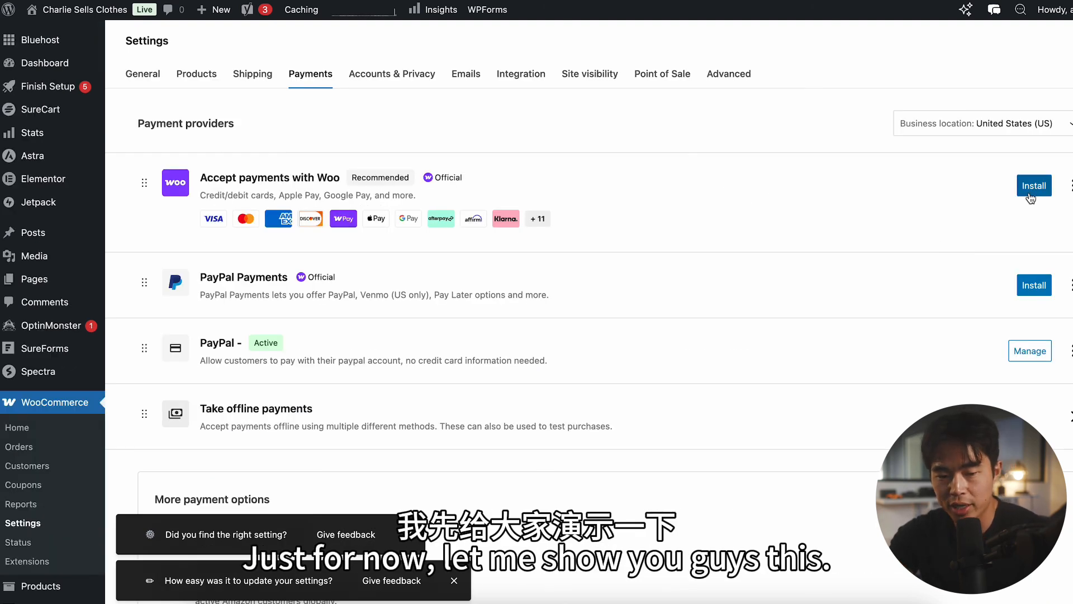
{"action": "left_click", "coordinate": [1036, 185]}
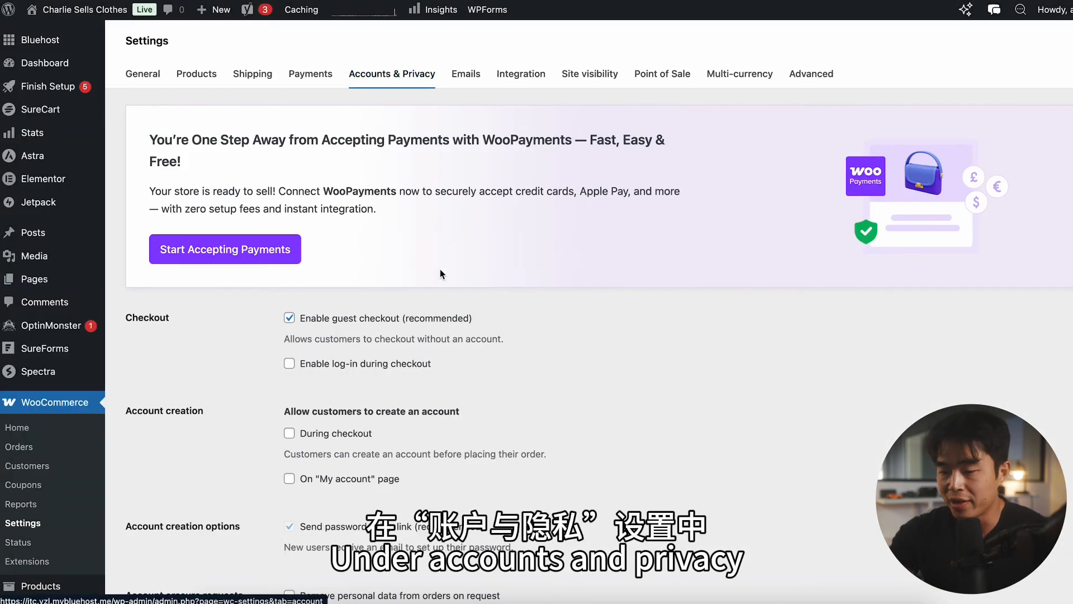
Step: In the WooCommerce account and privacy settings, allow customers to create an account during checkout
{"action": "scroll", "coordinate": [400, 262], "scroll_direction": "down", "scroll_amount": 3}
{"action": "scroll", "coordinate": [400, 267], "scroll_direction": "down", "scroll_amount": 1}
{"action": "scroll", "coordinate": [206, 260], "scroll_direction": "down", "scroll_amount": 4}
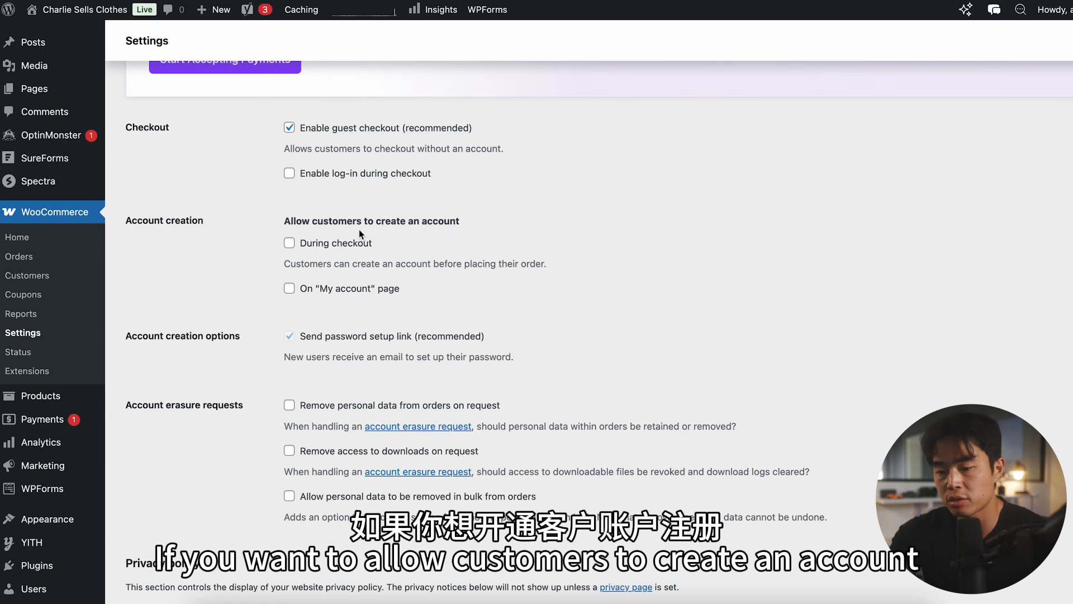
{"action": "left_click", "coordinate": [289, 243]}
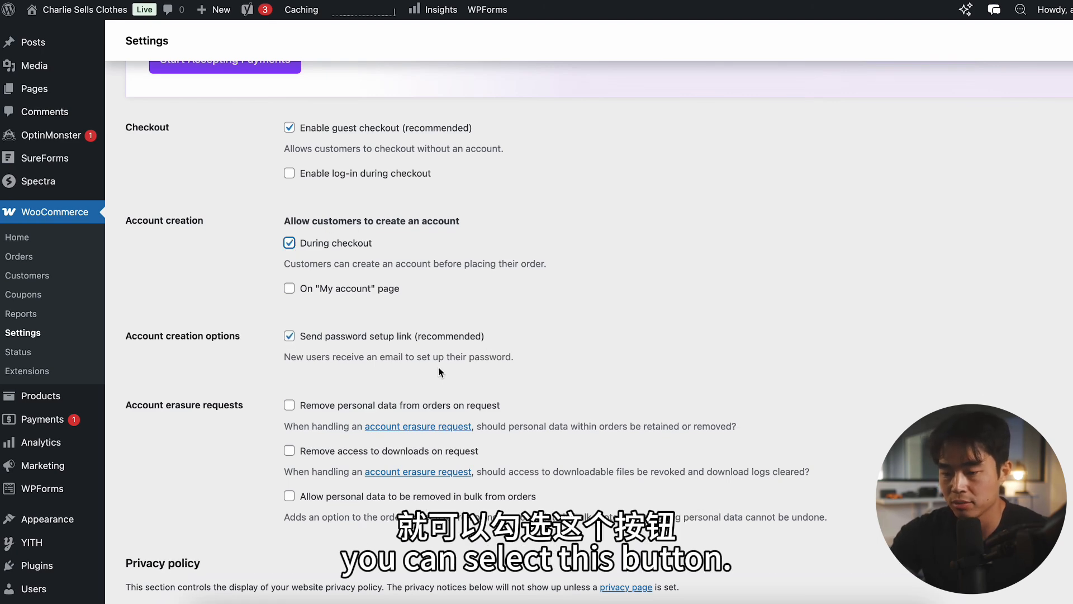
Step: Review the registration and checkout privacy policy texts and the personal data retention options, and save the account settings
{"action": "scroll", "coordinate": [173, 213], "scroll_direction": "down", "scroll_amount": 7}
{"action": "left_click_drag", "start_coordinate": [132, 234], "coordinate": [226, 234]}
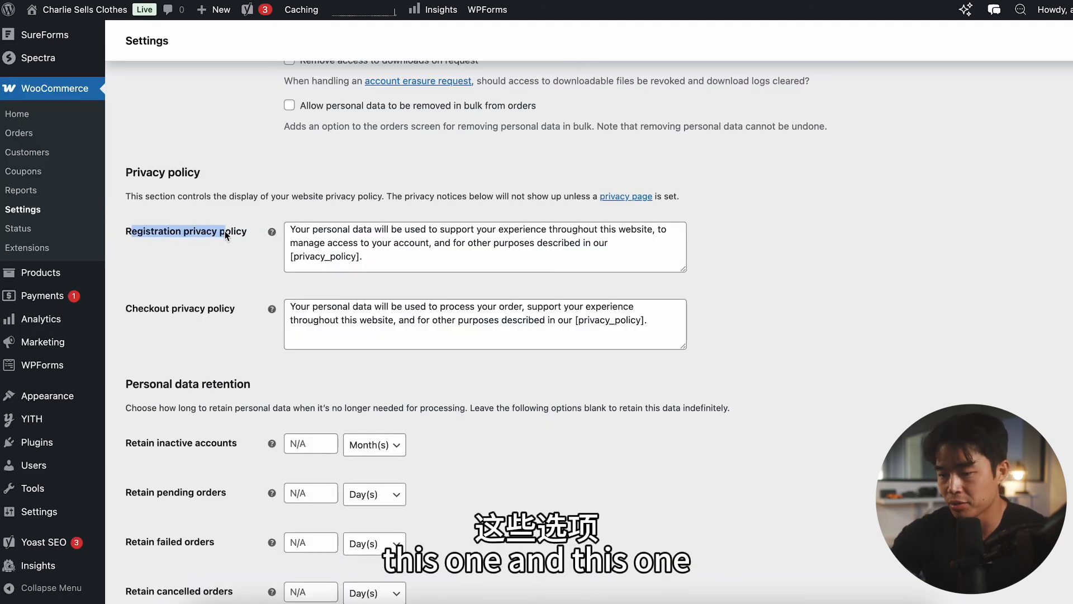
{"action": "left_click_drag", "start_coordinate": [139, 309], "coordinate": [218, 308]}
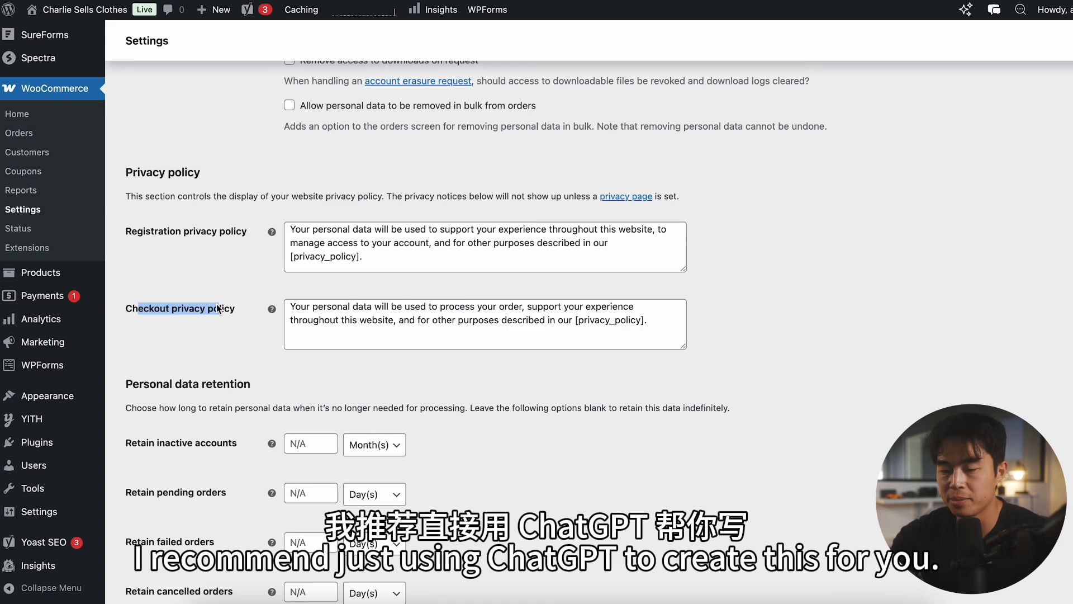
{"action": "scroll", "coordinate": [216, 304], "scroll_direction": "down", "scroll_amount": 1}
{"action": "scroll", "coordinate": [216, 304], "scroll_direction": "down", "scroll_amount": 3}
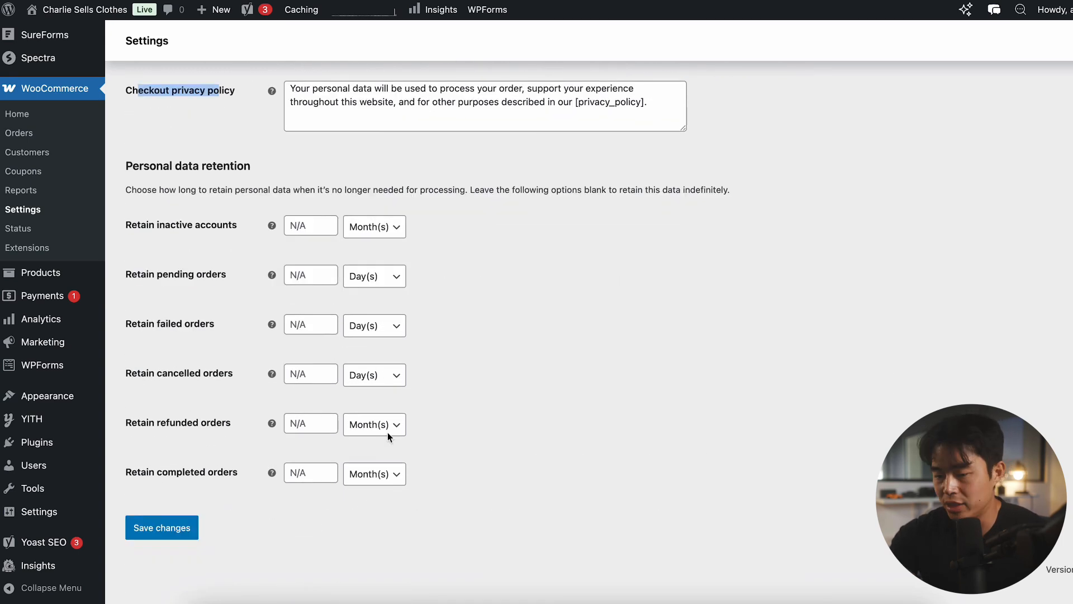
{"action": "left_click", "coordinate": [162, 552]}
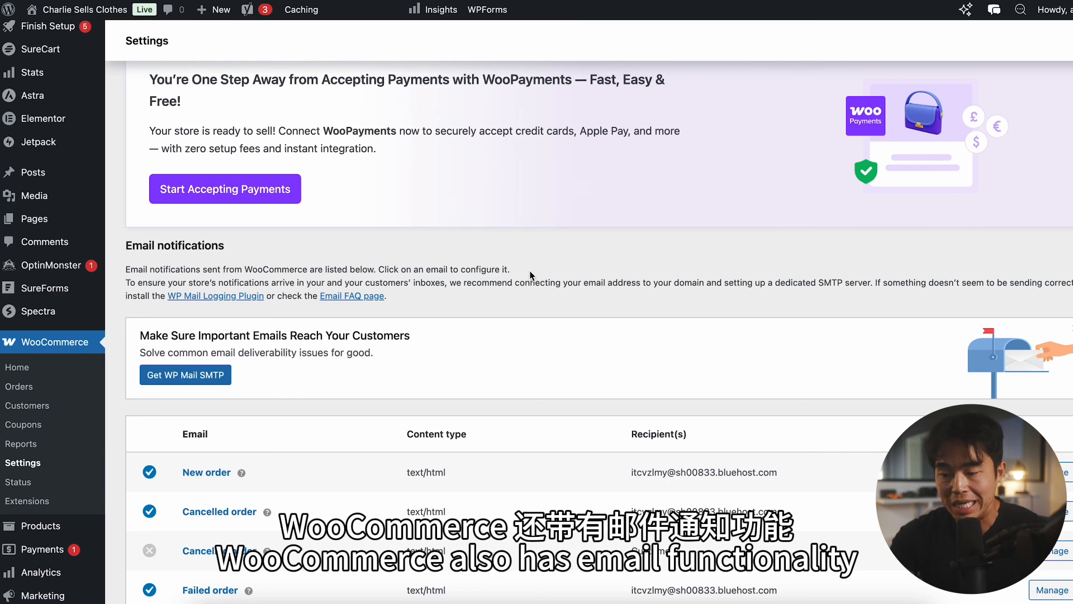
Step: In the email settings, open the New order notification and examine its editable fields and the full email preview
{"action": "scroll", "coordinate": [530, 275], "scroll_direction": "down", "scroll_amount": 2}
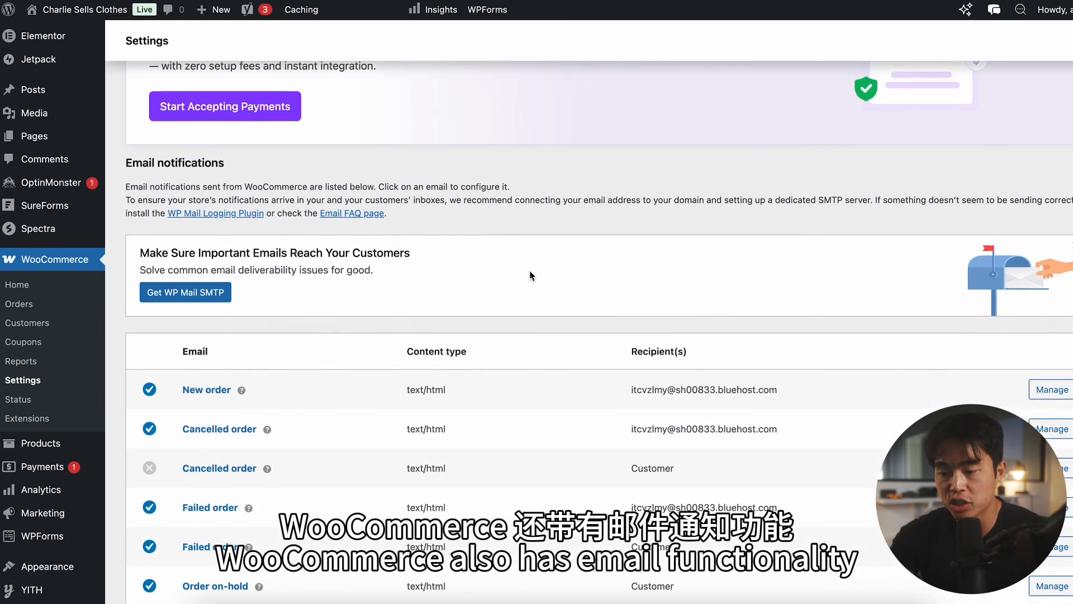
{"action": "scroll", "coordinate": [487, 358], "scroll_direction": "down", "scroll_amount": 2}
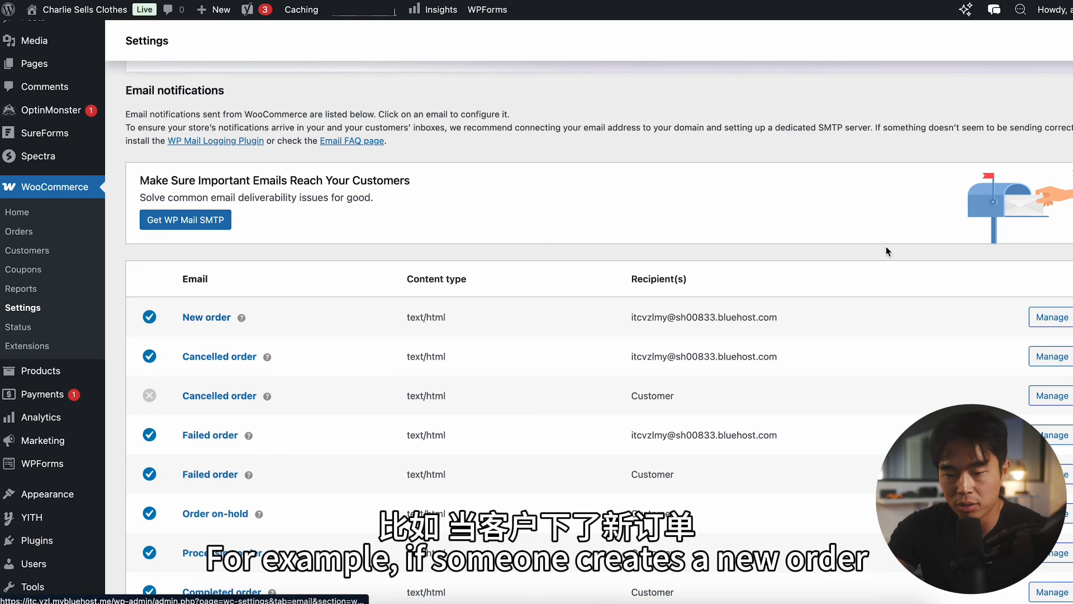
{"action": "left_click", "coordinate": [1053, 321]}
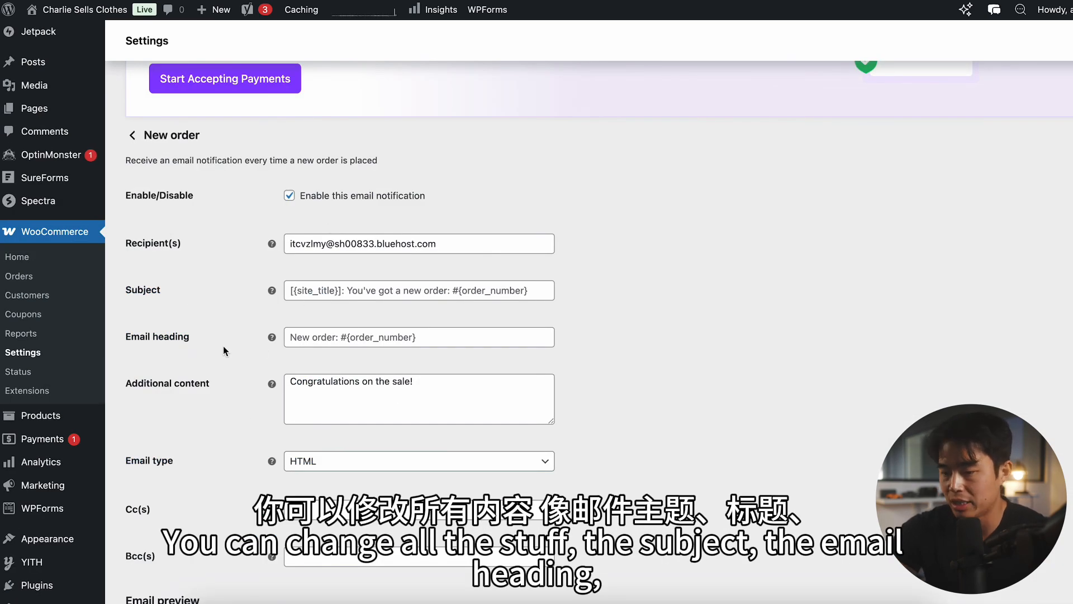
{"action": "scroll", "coordinate": [261, 348], "scroll_direction": "down", "scroll_amount": 3}
{"action": "scroll", "coordinate": [391, 296], "scroll_direction": "down", "scroll_amount": 5}
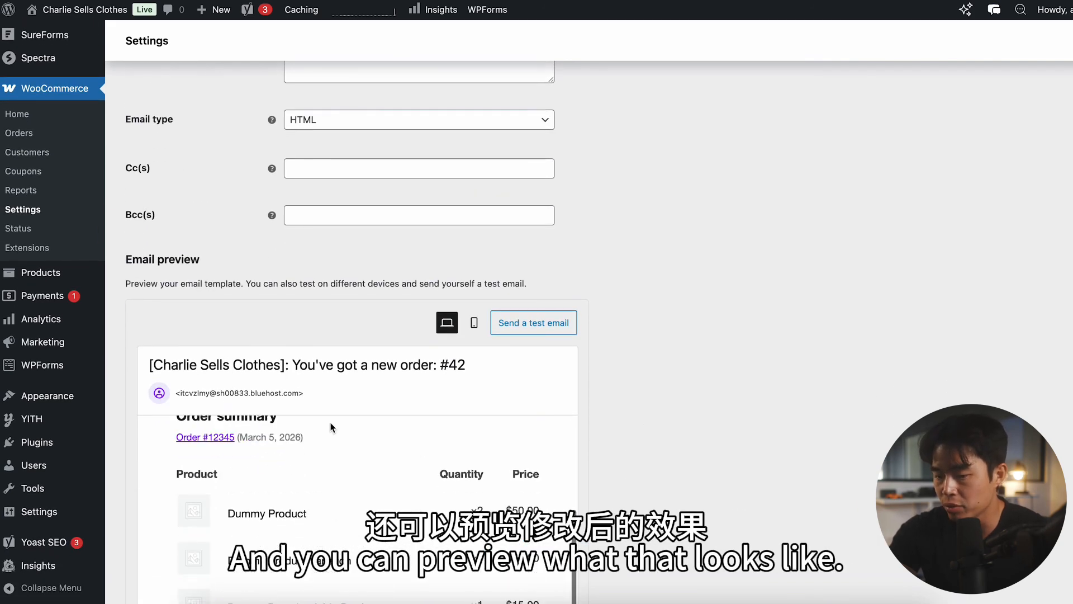
{"action": "scroll", "coordinate": [330, 428], "scroll_direction": "down", "scroll_amount": 8}
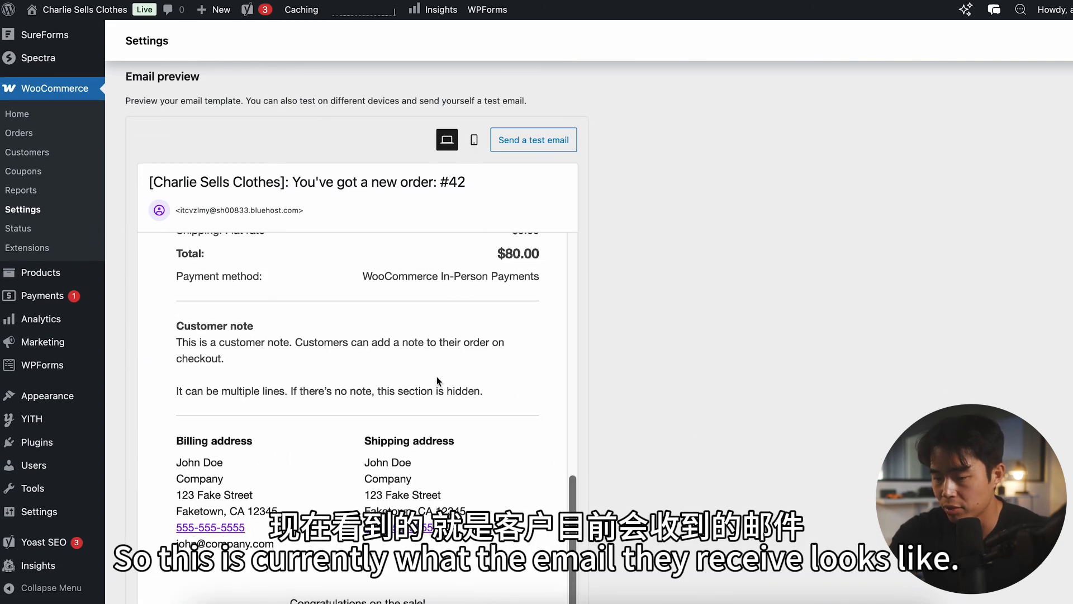
{"action": "scroll", "coordinate": [438, 376], "scroll_direction": "down", "scroll_amount": 2}
{"action": "scroll", "coordinate": [483, 389], "scroll_direction": "down", "scroll_amount": 4}
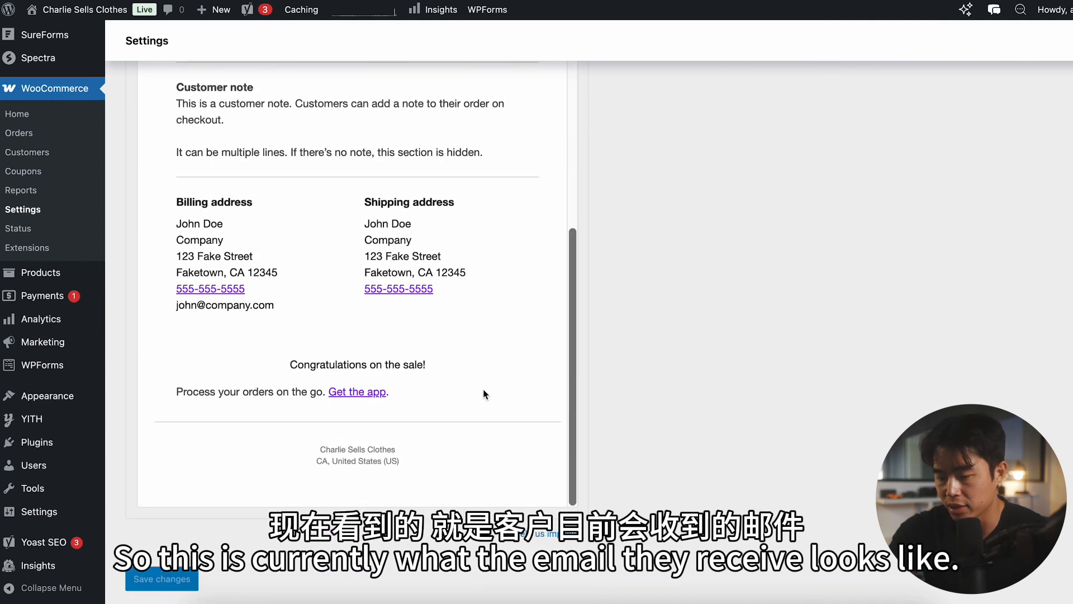